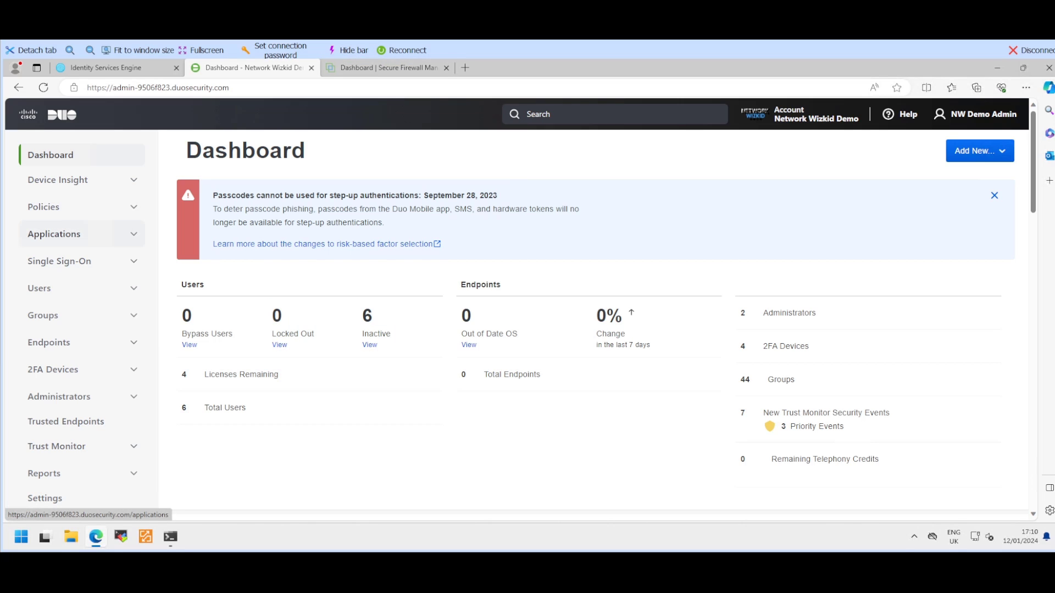
Step: Protect a new Admin API application in Duo and rename it 'Admin API ISE Demo'
{"action": "left_click", "coordinate": [54, 234]}
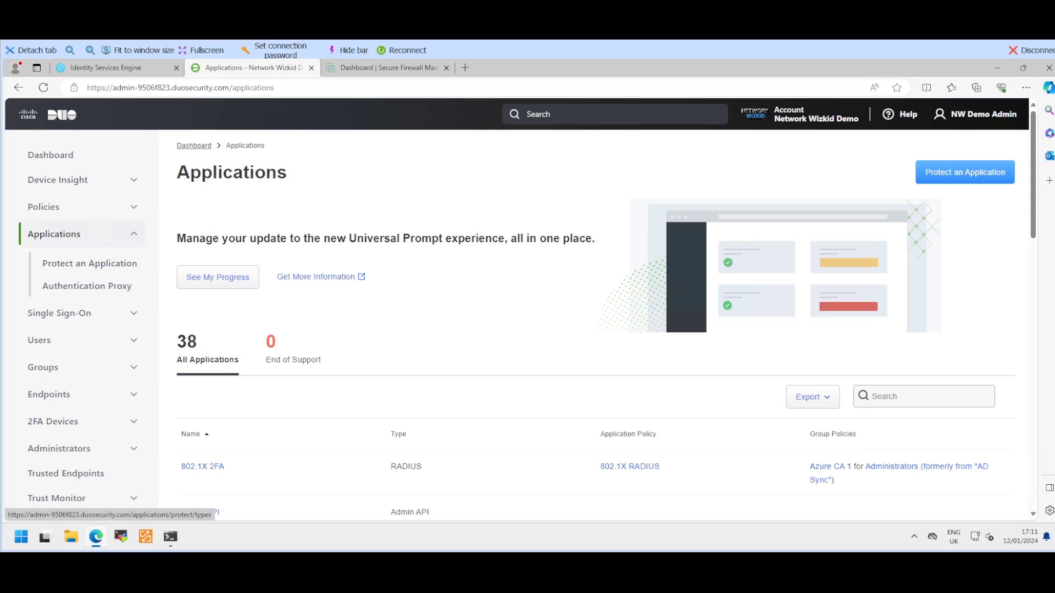
{"action": "left_click", "coordinate": [965, 172]}
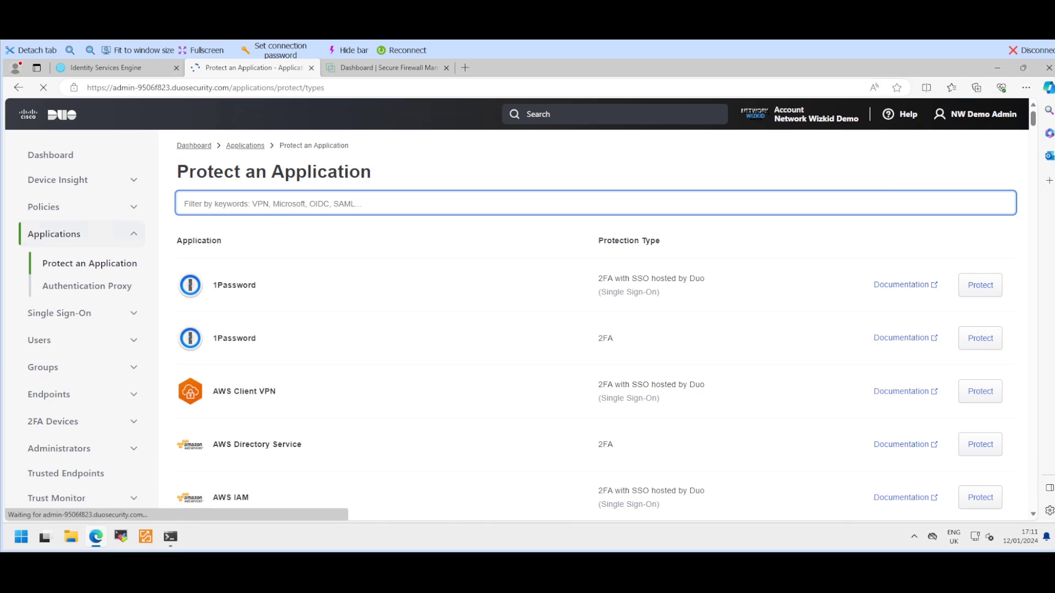
{"action": "type", "text": "admin"}
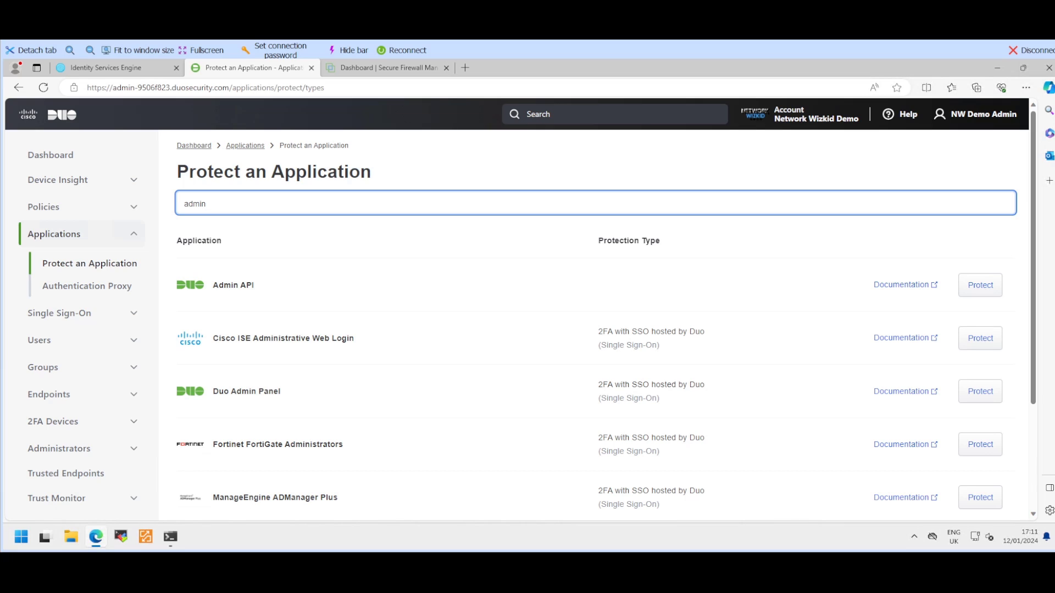
{"action": "left_click", "coordinate": [980, 285]}
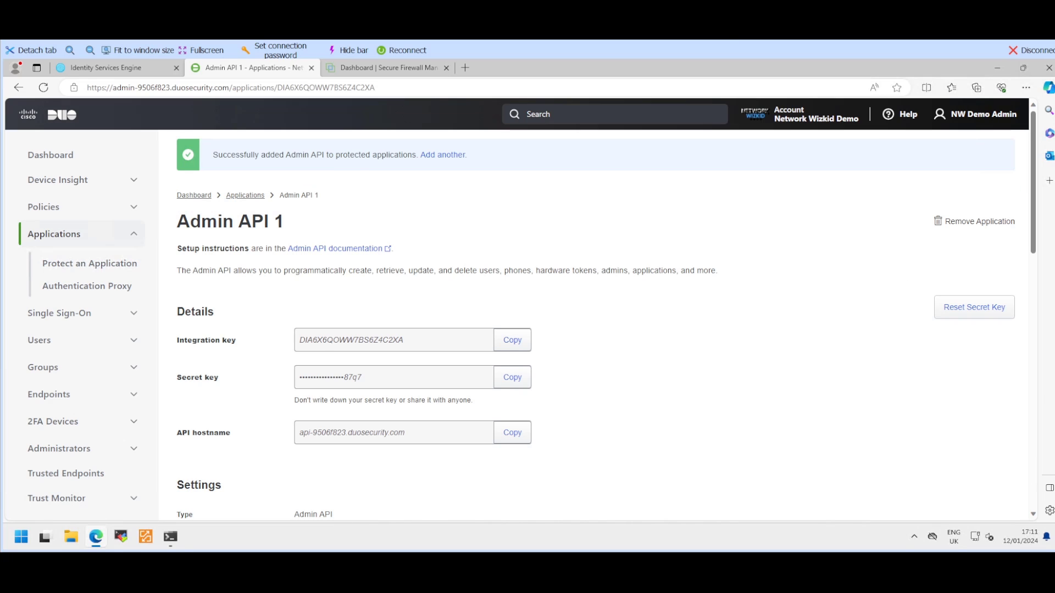
{"action": "scroll", "coordinate": [599, 308], "scroll_direction": "down", "scroll_amount": 1}
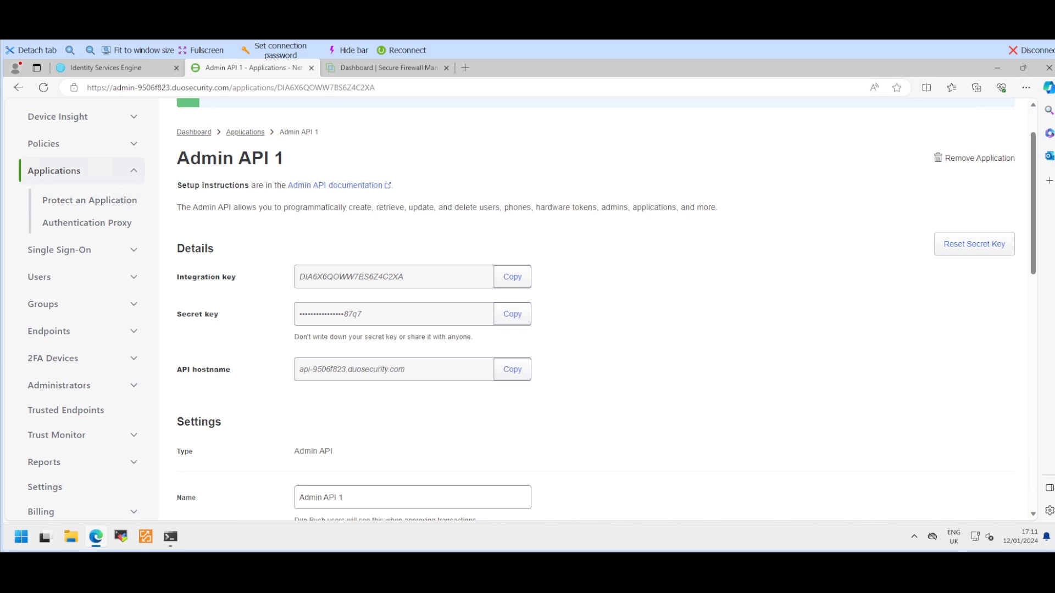
{"action": "scroll", "coordinate": [598, 307], "scroll_direction": "down", "scroll_amount": 2}
{"action": "triple_click", "coordinate": [320, 370]}
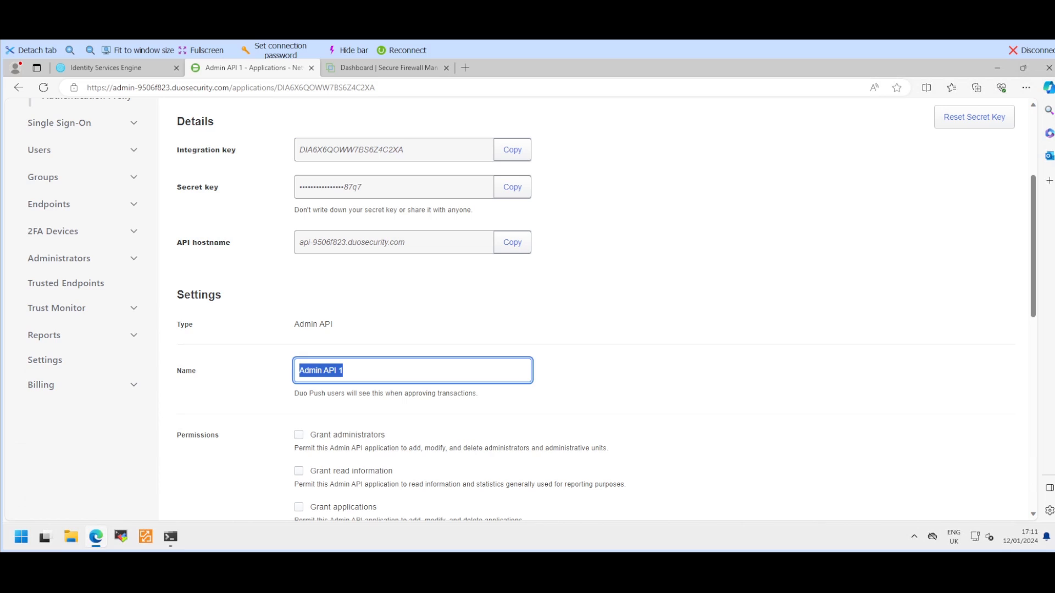
{"action": "key", "text": "BackSpace"}
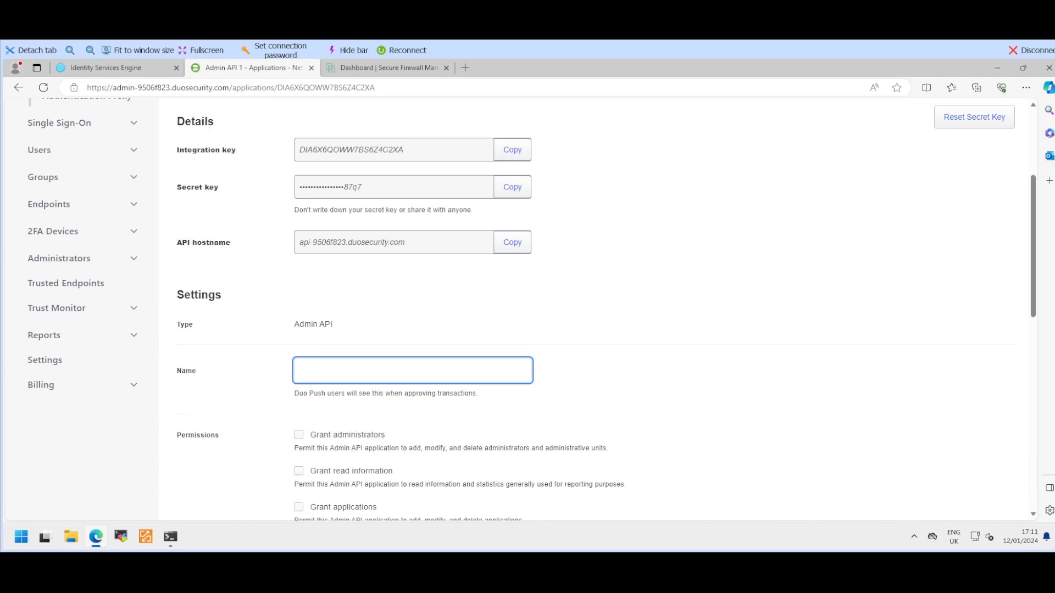
{"action": "type", "text": "Admin A"}
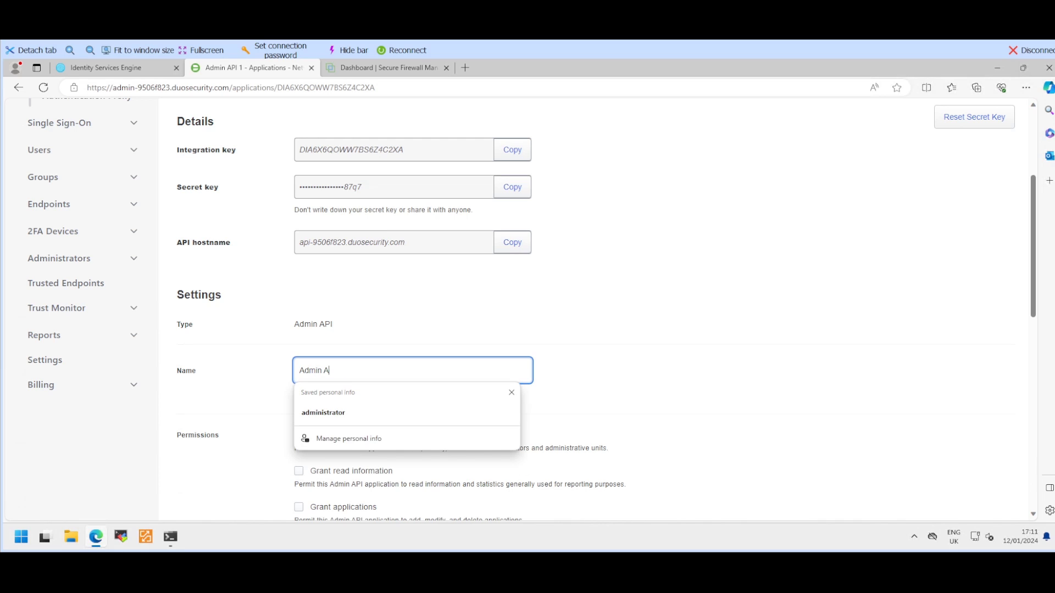
{"action": "type", "text": "PI ISE Demo"}
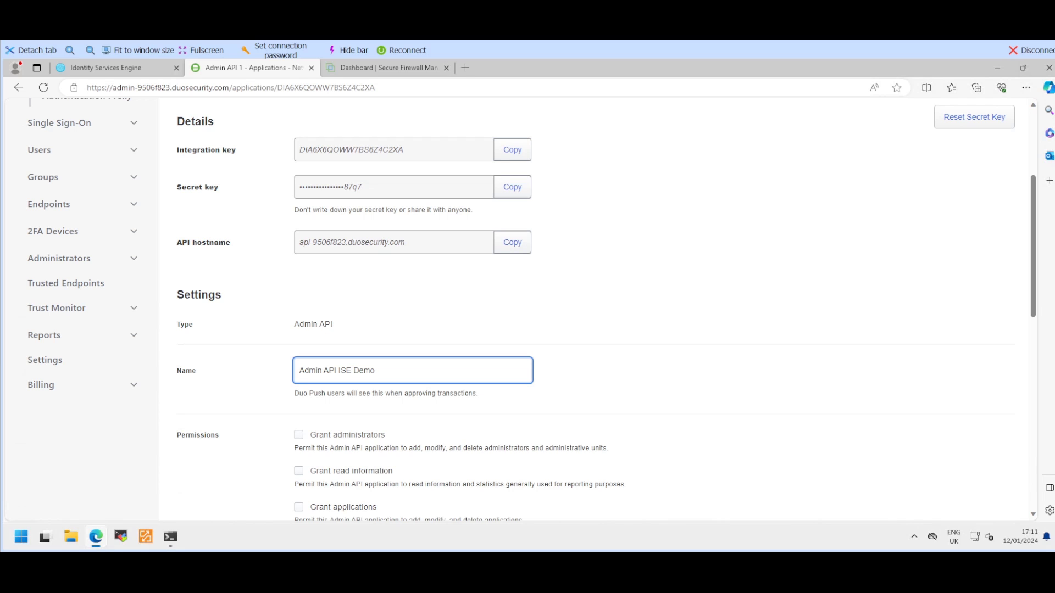
Step: Grant the application read and write resource permissions and save the changes
{"action": "scroll", "coordinate": [599, 308], "scroll_direction": "down", "scroll_amount": 3}
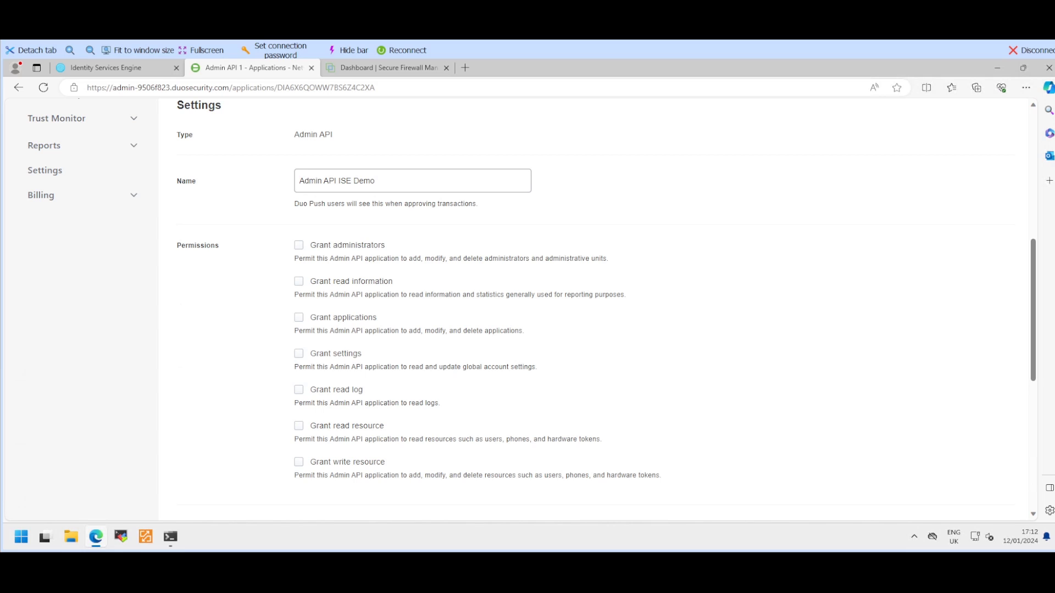
{"action": "left_click", "coordinate": [298, 426]}
{"action": "left_click", "coordinate": [298, 462]}
{"action": "scroll", "coordinate": [593, 307], "scroll_direction": "down", "scroll_amount": 3}
{"action": "scroll", "coordinate": [593, 307], "scroll_direction": "down", "scroll_amount": 3}
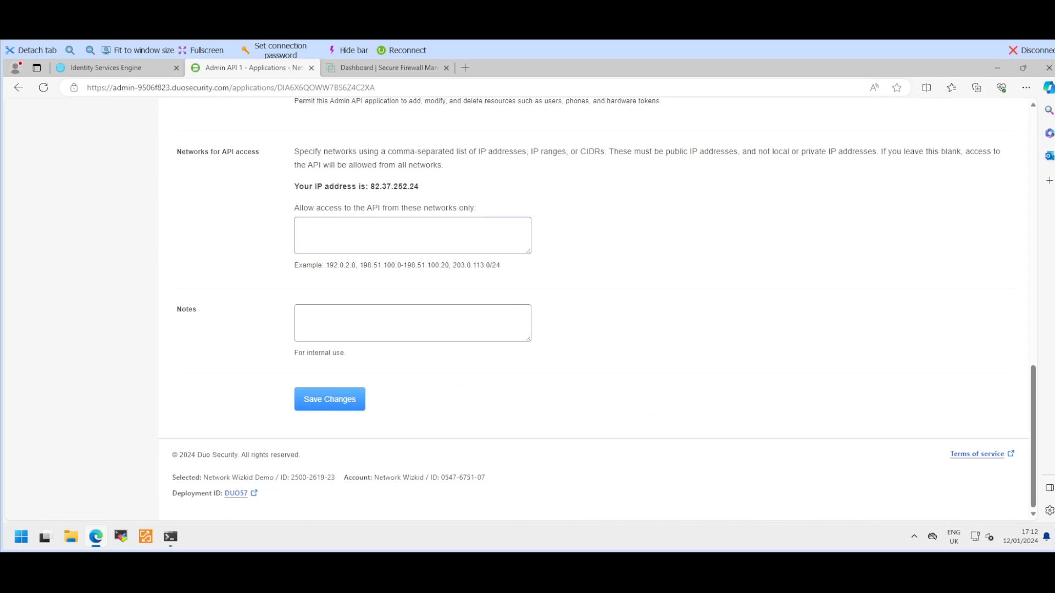
{"action": "left_click", "coordinate": [330, 398]}
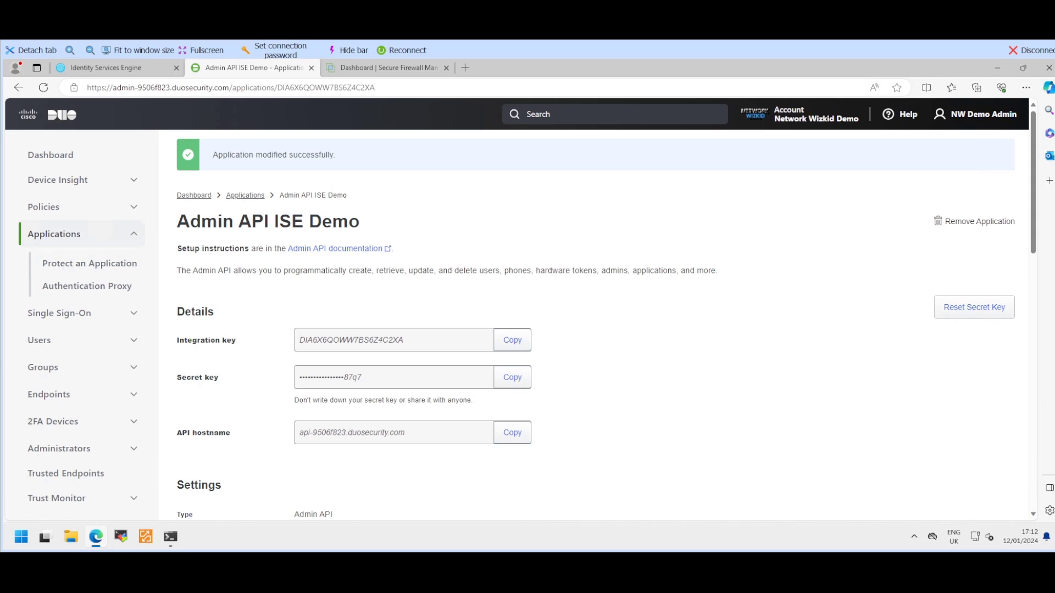
{"action": "left_click", "coordinate": [54, 234]}
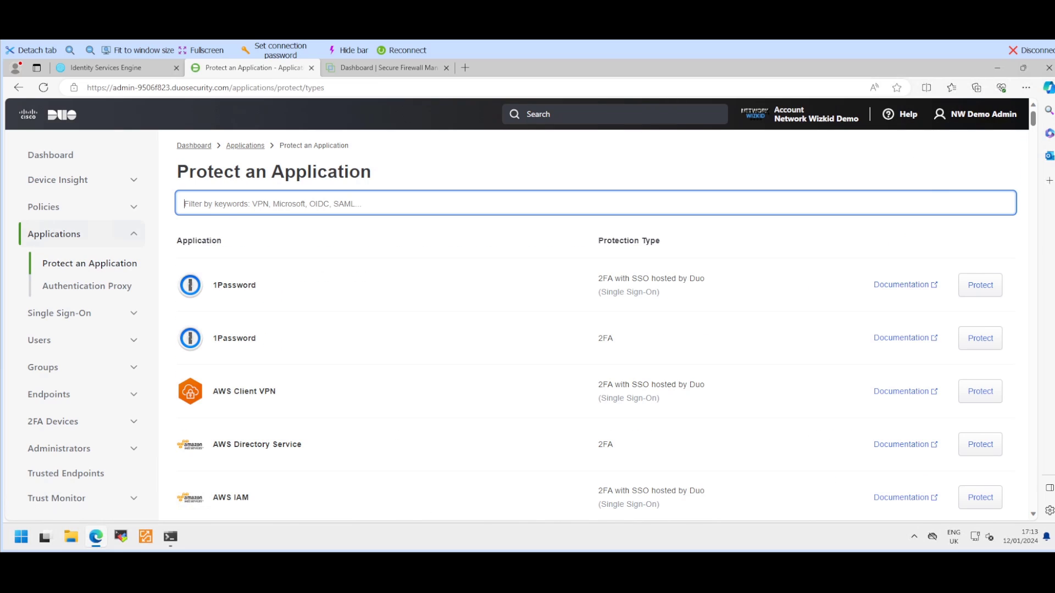
Step: Protect an Auth API application from the catalogue and save it as 'ISE Demo Auth API'
{"action": "type", "text": "Auth AP"}
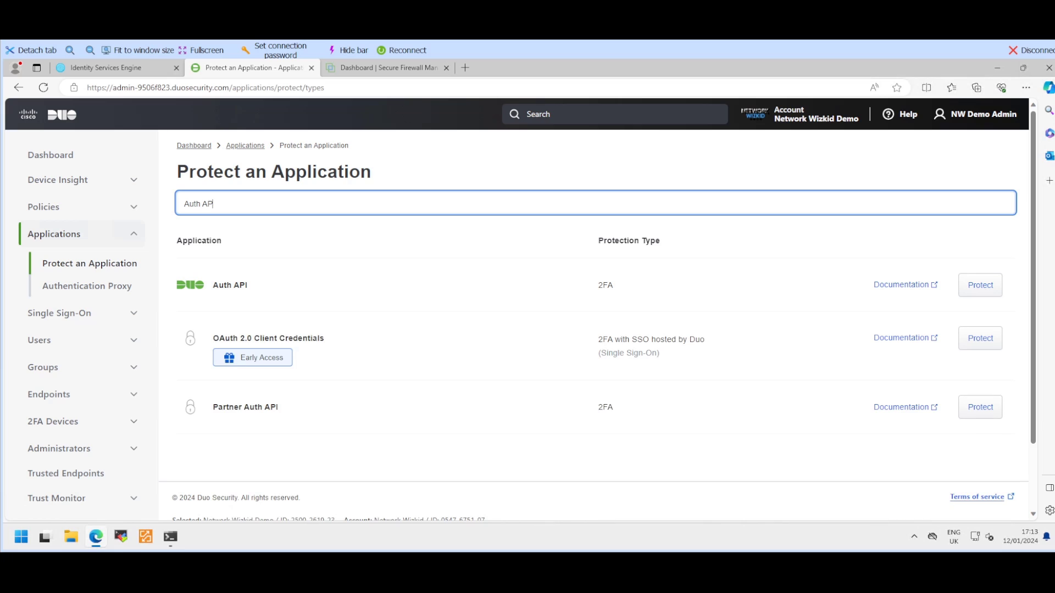
{"action": "left_click", "coordinate": [980, 285]}
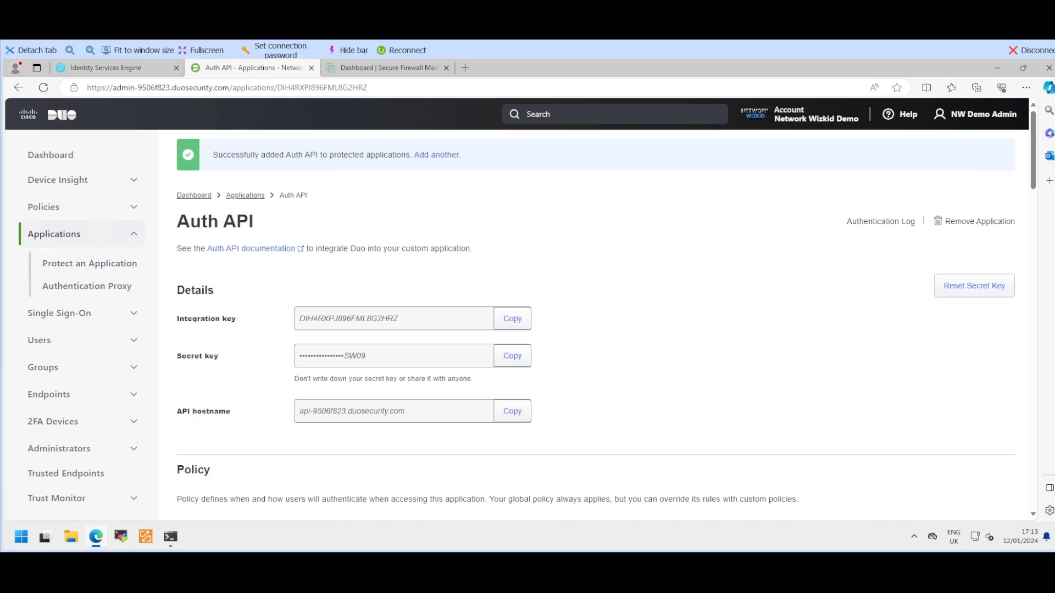
{"action": "scroll", "coordinate": [549, 308], "scroll_direction": "down", "scroll_amount": 2}
{"action": "scroll", "coordinate": [550, 308], "scroll_direction": "down", "scroll_amount": 6}
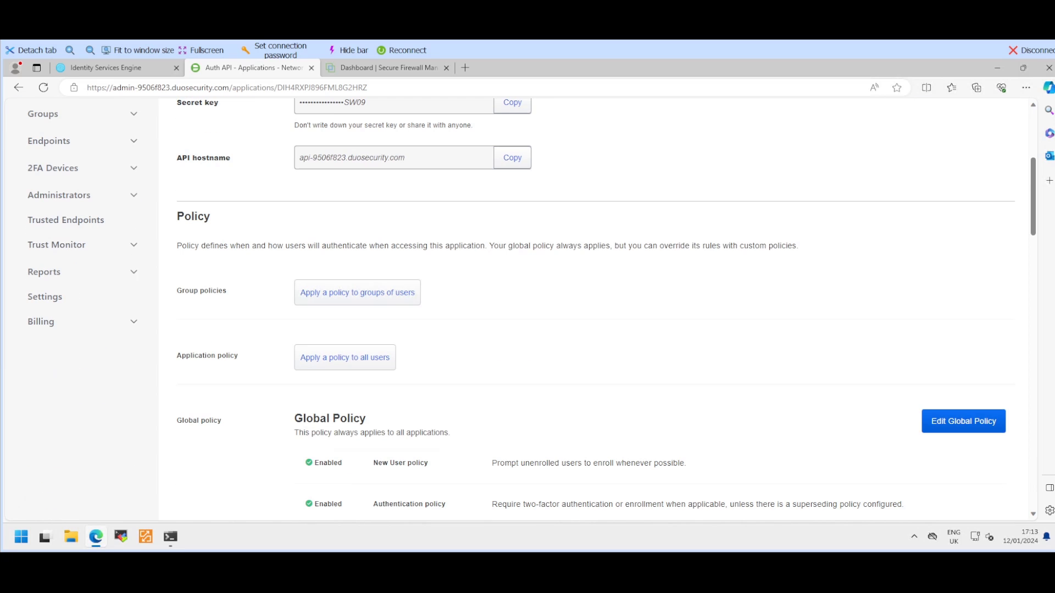
{"action": "scroll", "coordinate": [550, 307], "scroll_direction": "down", "scroll_amount": 11}
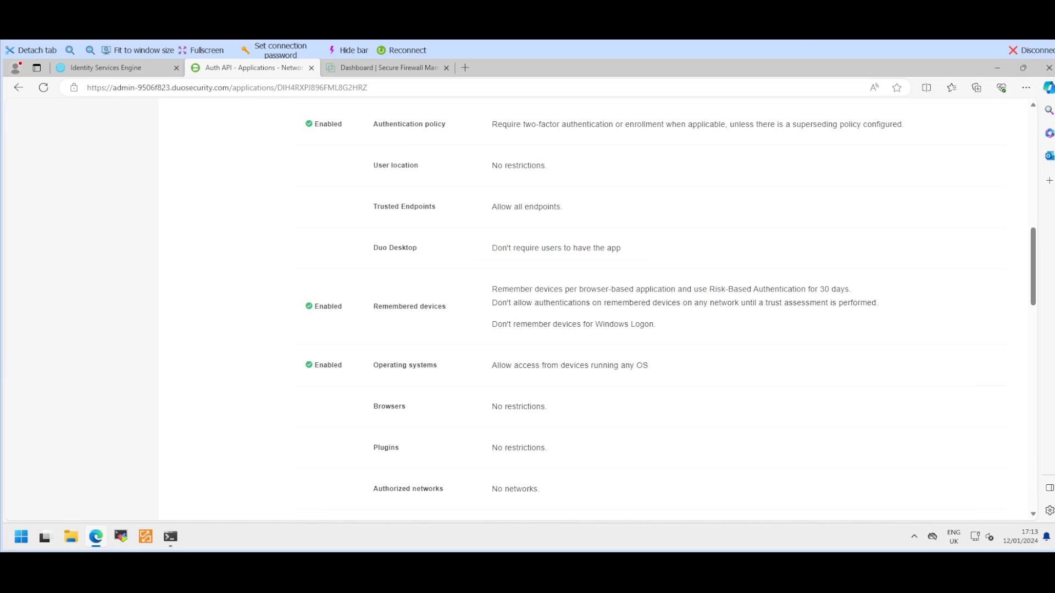
{"action": "mouse_move", "coordinate": [309, 361]}
{"action": "left_mouse_down"}
{"action": "mouse_move", "coordinate": [330, 361]}
{"action": "mouse_move", "coordinate": [299, 361]}
{"action": "left_mouse_up"}
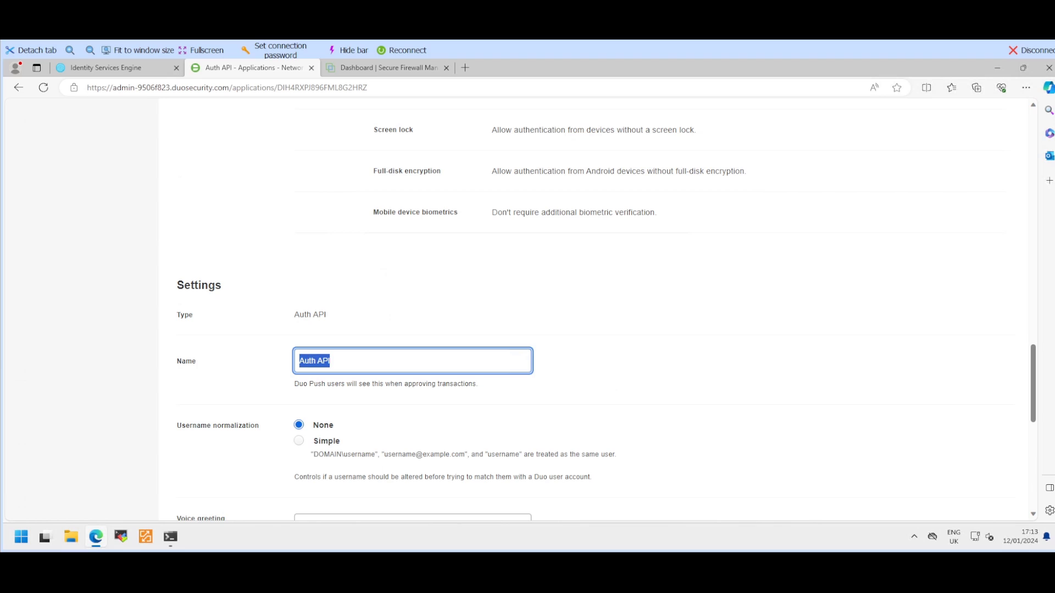
{"action": "left_click", "coordinate": [299, 361]}
{"action": "type", "text": "ISE Demo"}
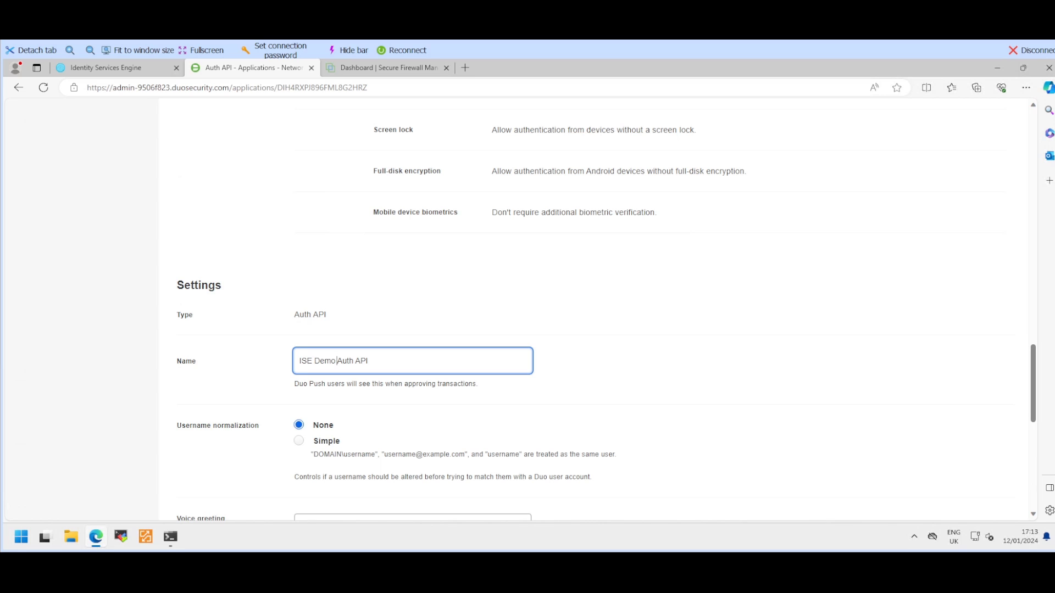
{"action": "scroll", "coordinate": [593, 308], "scroll_direction": "down", "scroll_amount": 8}
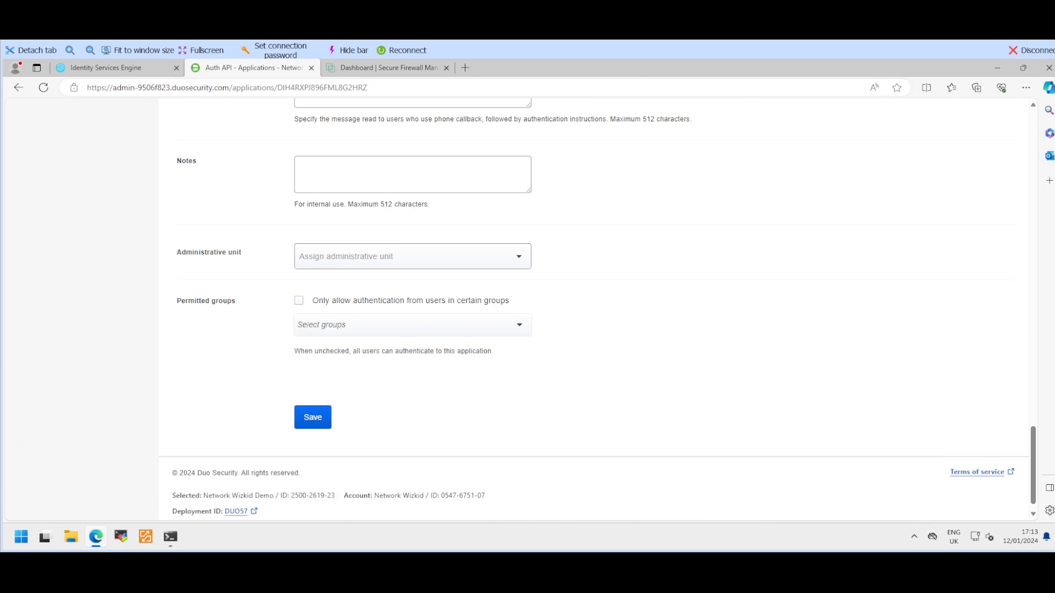
{"action": "left_click", "coordinate": [313, 417]}
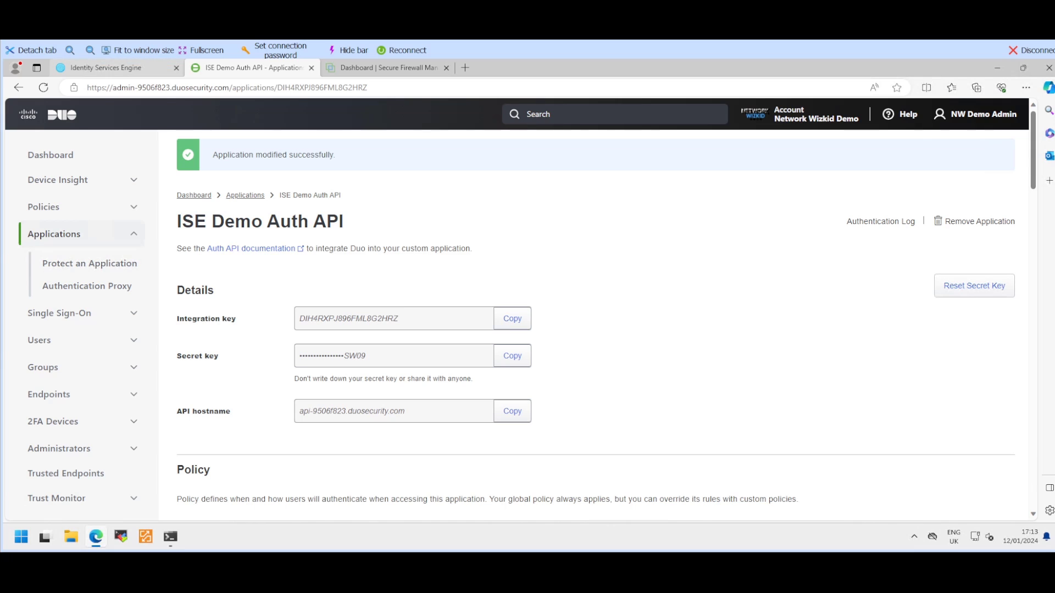
Step: Log in to the ISE admin console with the admin username and its password
{"action": "left_click", "coordinate": [114, 68]}
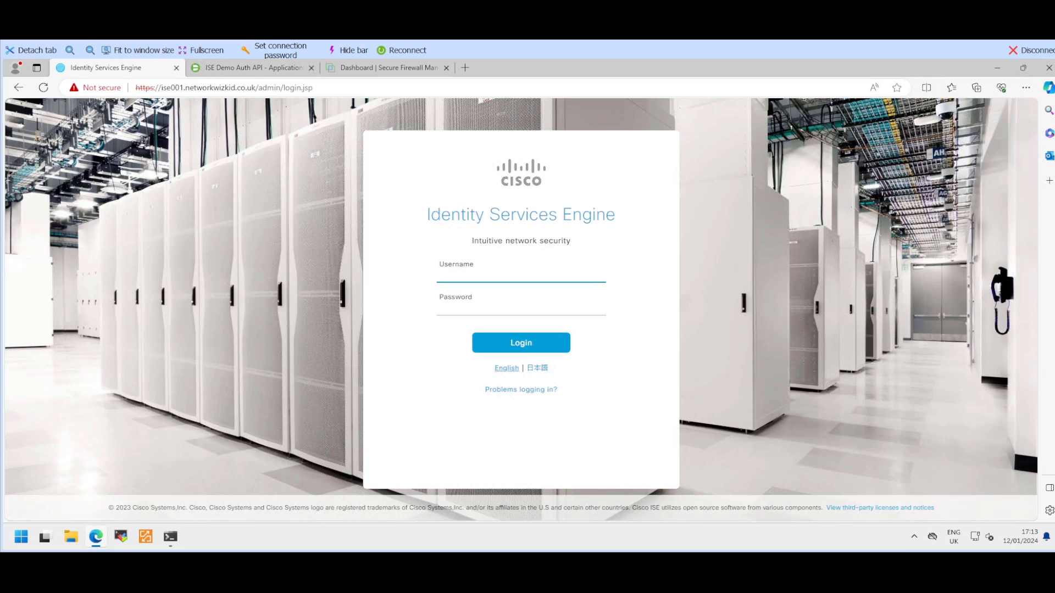
{"action": "type", "text": "admin"}
{"action": "key", "text": "Tab"}
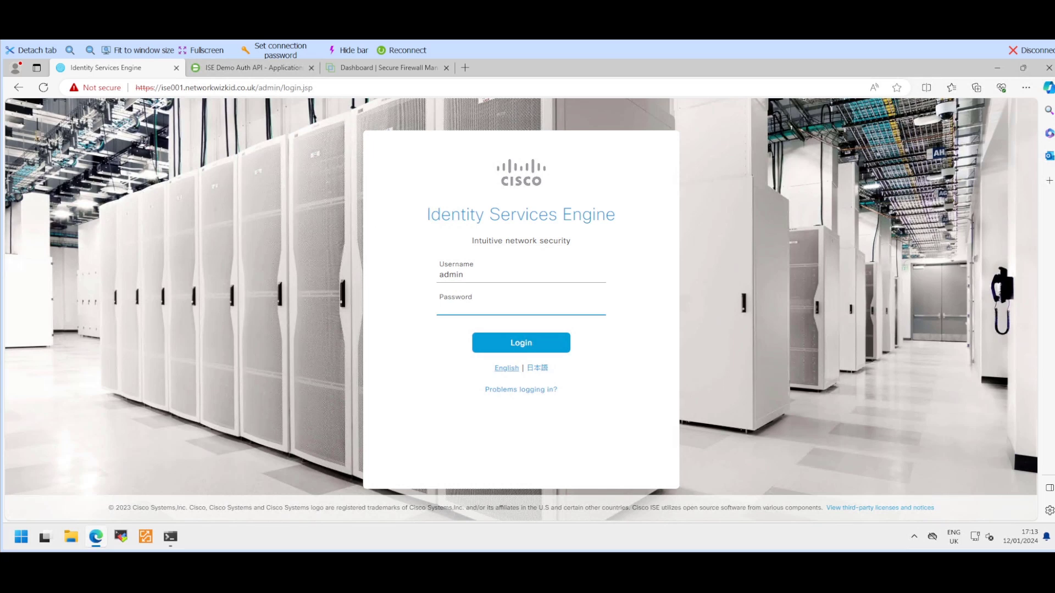
{"action": "type", "text": "*********"}
{"action": "key", "text": "Return"}
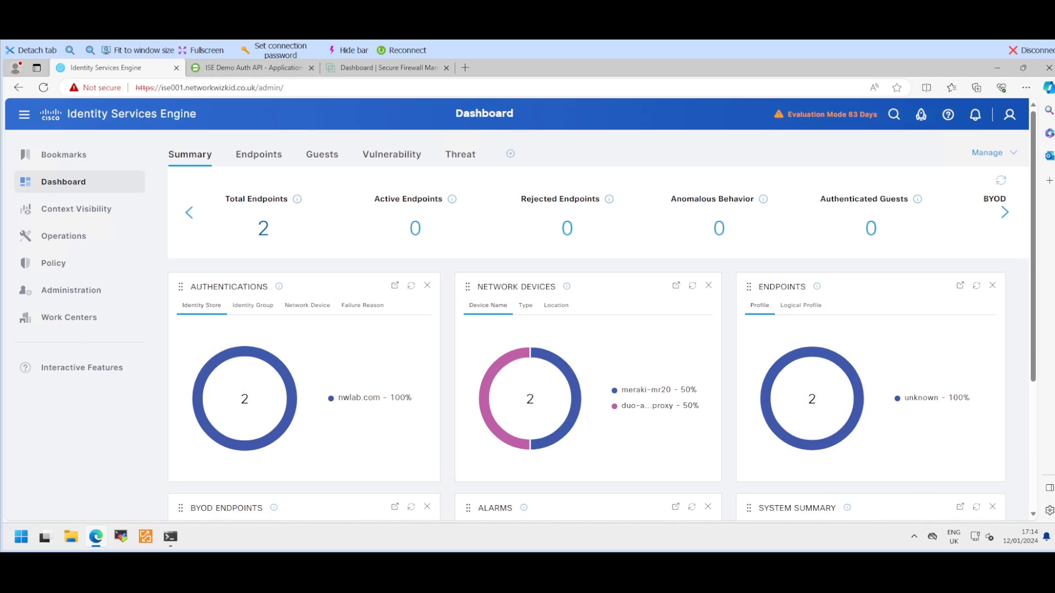
Step: Review the Domain Users and Duo Users groups on the networkwizkid.co.uk join point
{"action": "mouse_move", "coordinate": [66, 291]}
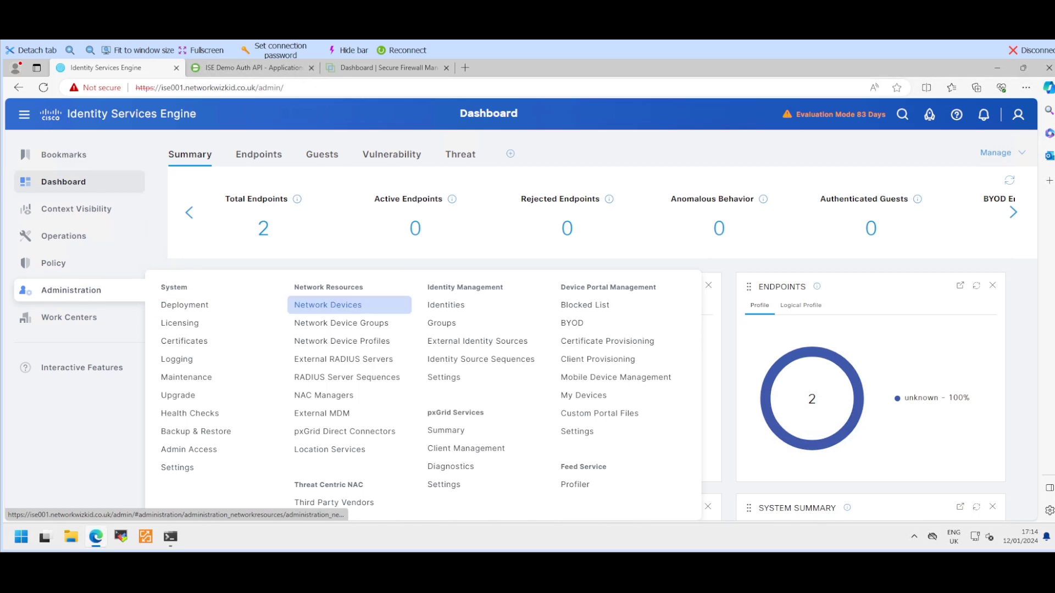
{"action": "left_click", "coordinate": [477, 341]}
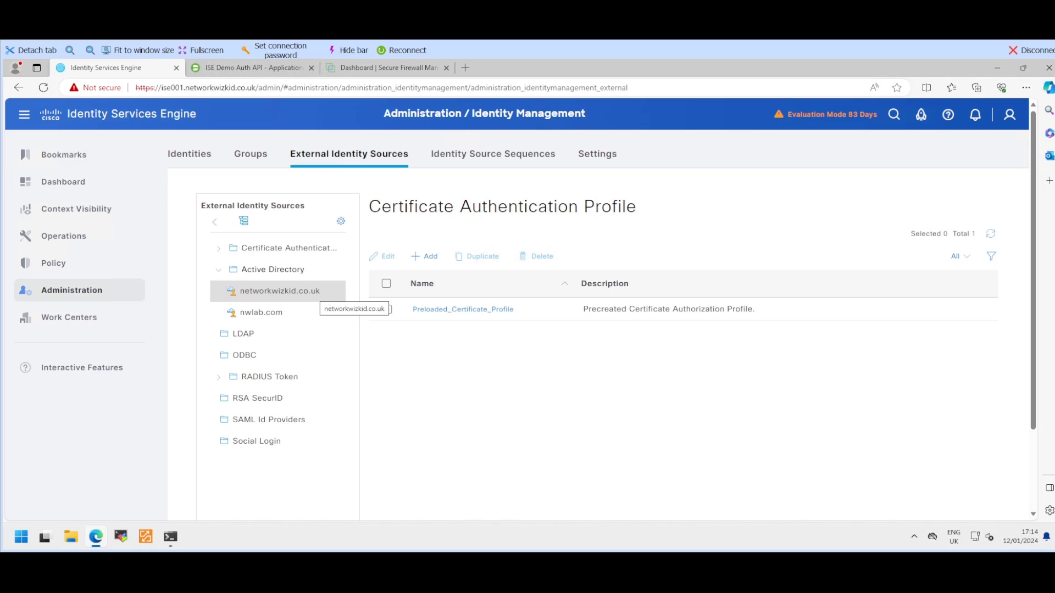
{"action": "left_click", "coordinate": [316, 291]}
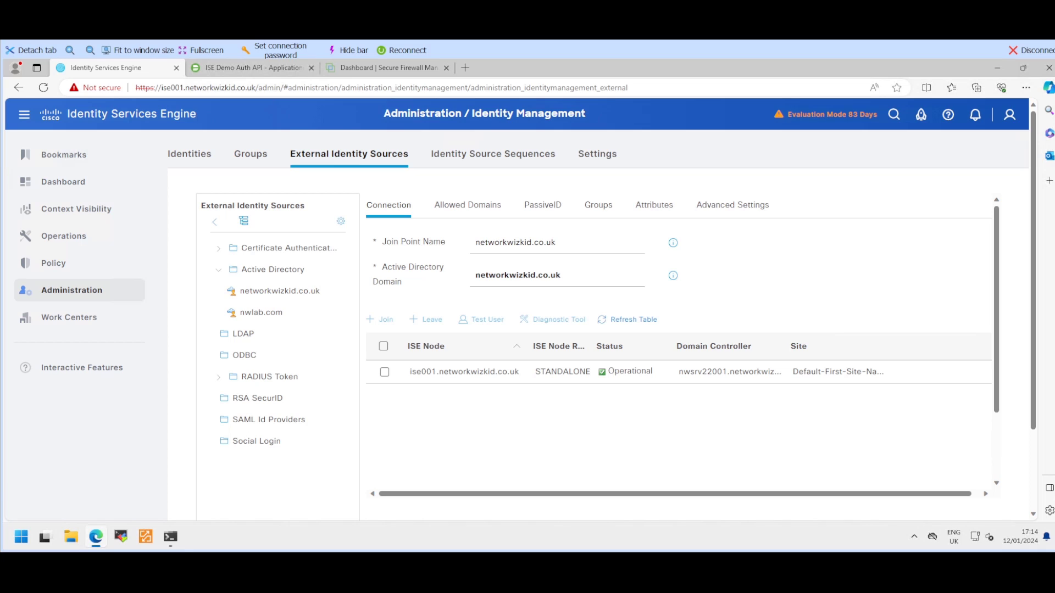
{"action": "left_click", "coordinate": [597, 205]}
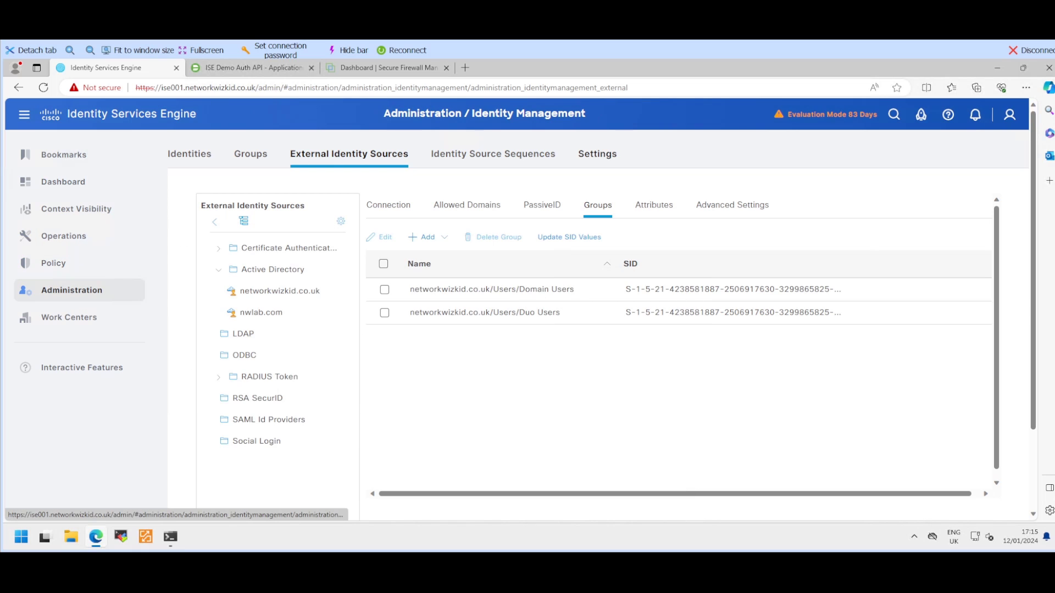
{"action": "left_click", "coordinate": [597, 153]}
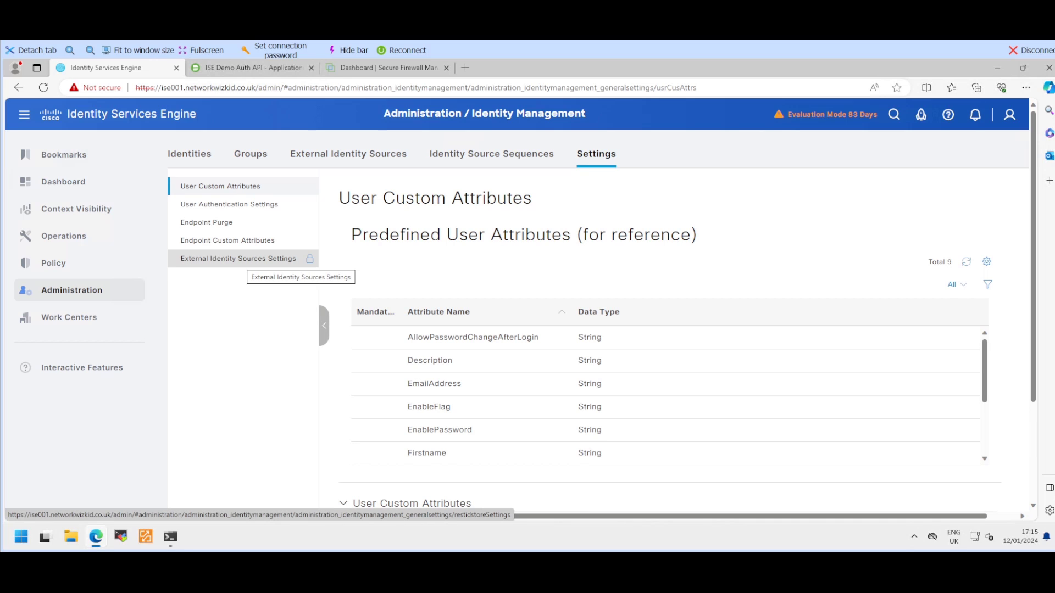
Step: Switch on REST ID Store and Multi-Factor Authentication integration in External Identity Sources Settings
{"action": "left_click", "coordinate": [242, 259]}
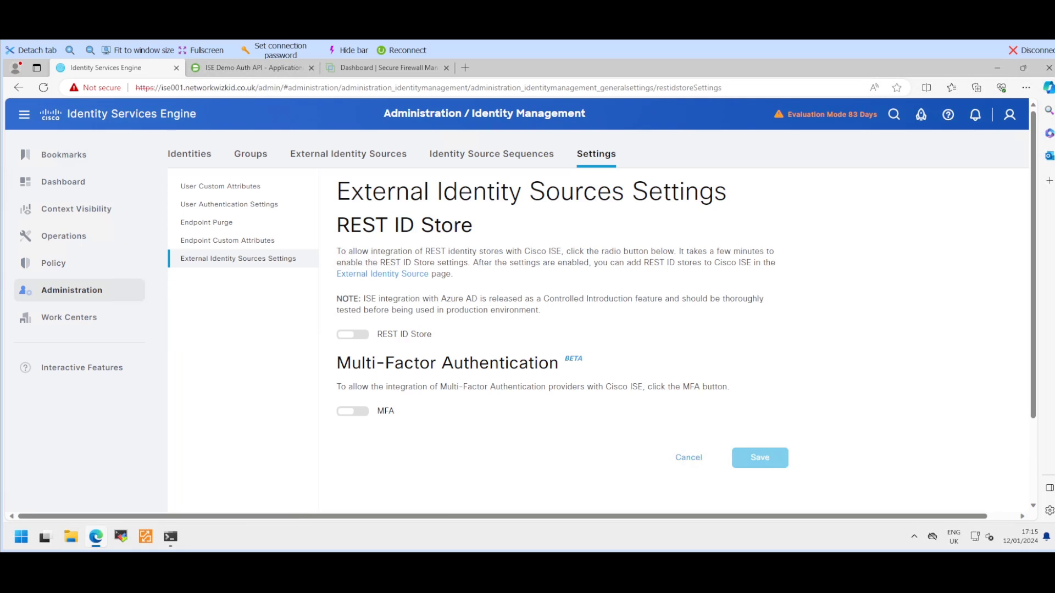
{"action": "left_click", "coordinate": [352, 335]}
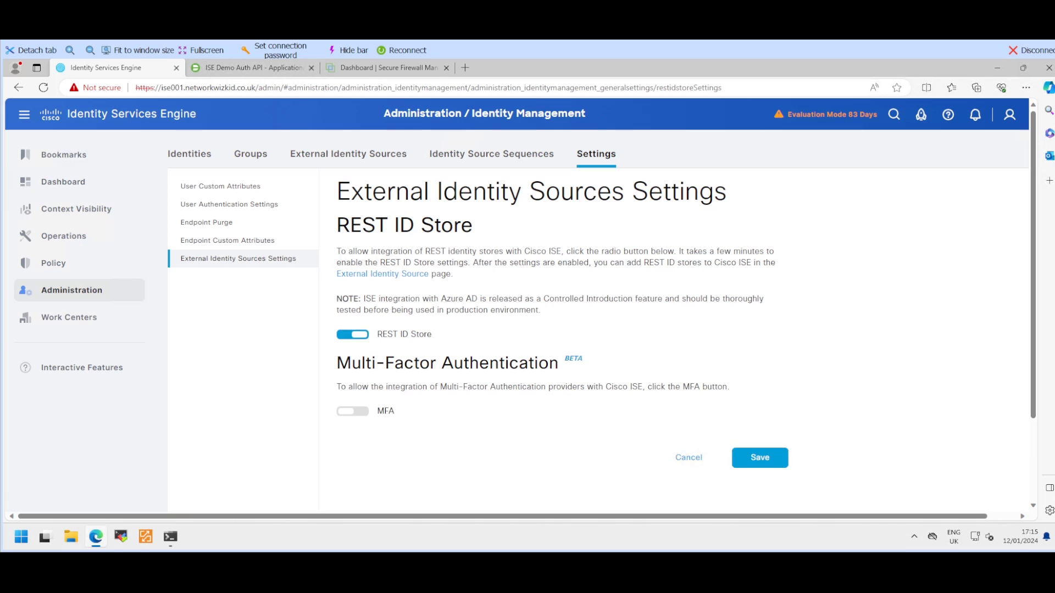
{"action": "left_click", "coordinate": [352, 411]}
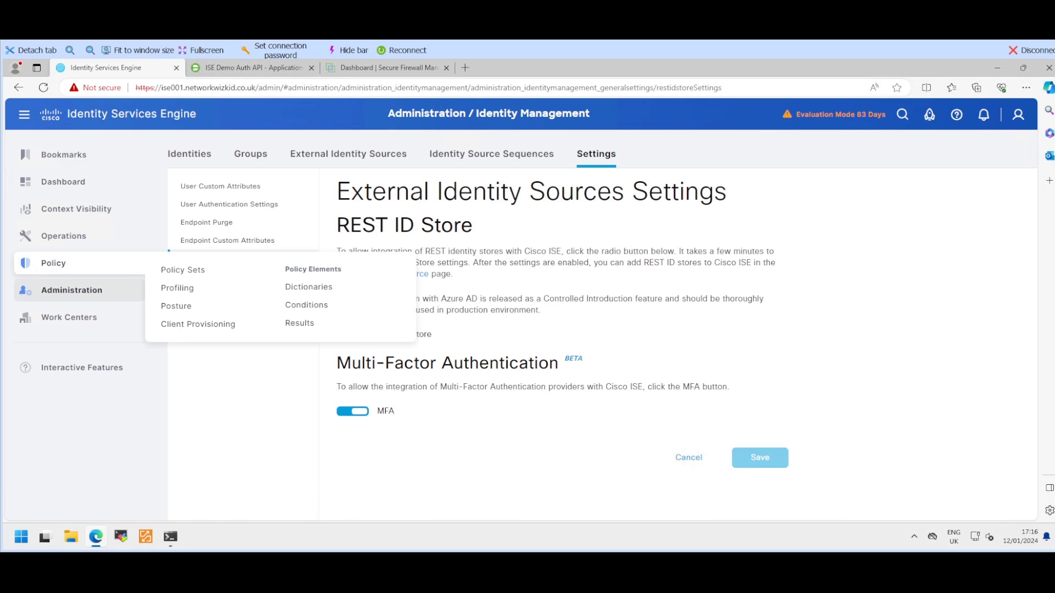
{"action": "mouse_move", "coordinate": [71, 290]}
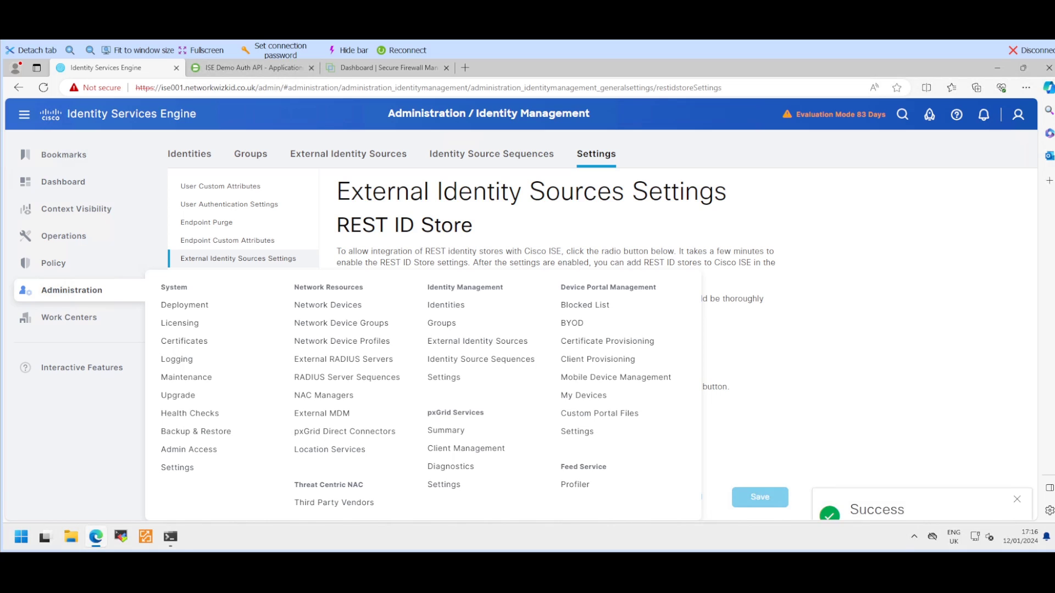
Step: Turn on ERS read/write in ISE's API Service Settings, acknowledging the access notice
{"action": "left_click", "coordinate": [177, 467]}
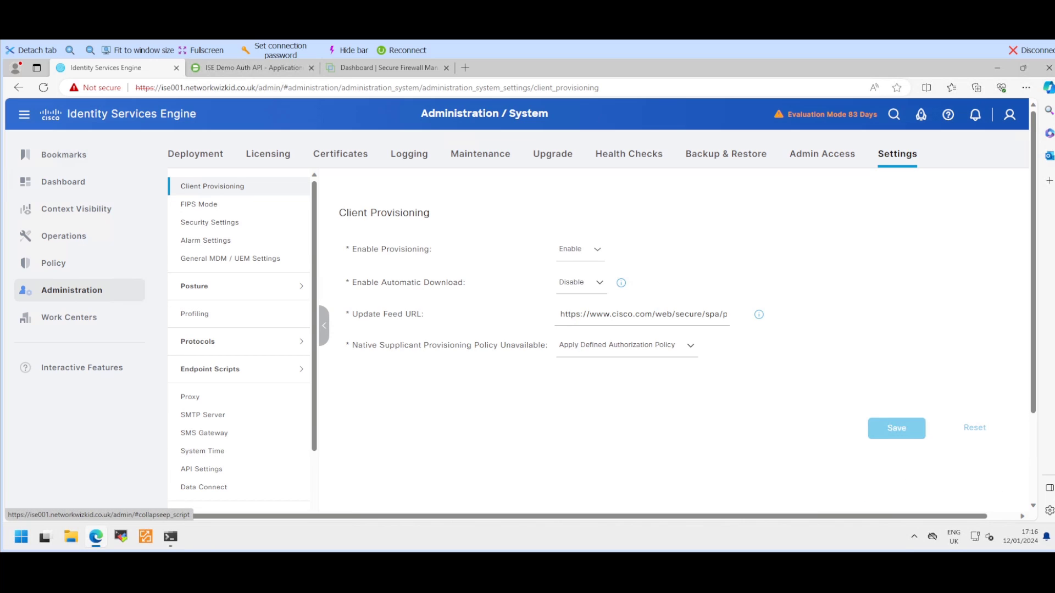
{"action": "left_click", "coordinate": [202, 469]}
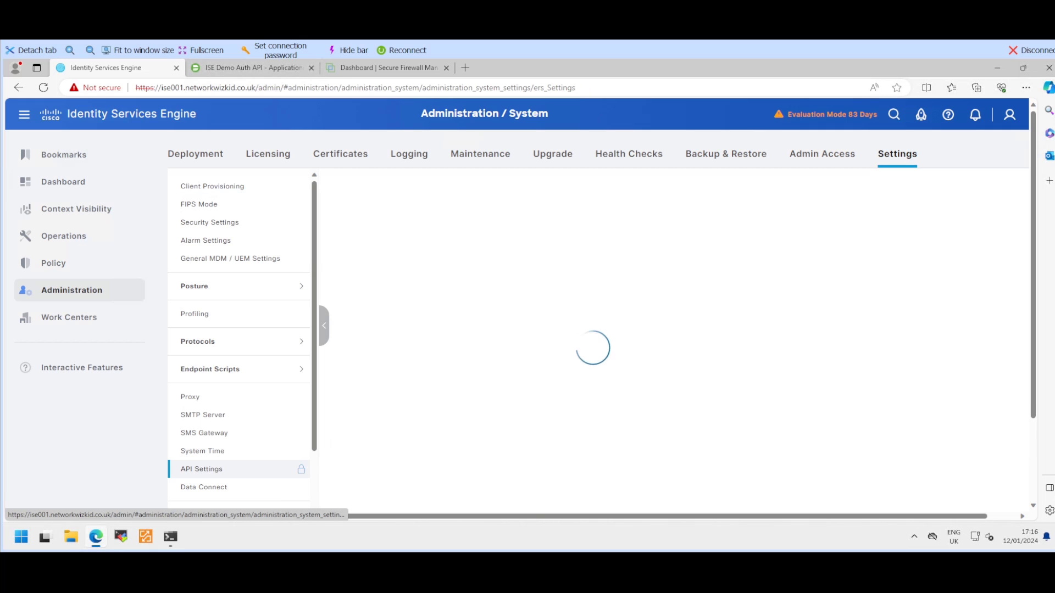
{"action": "scroll", "coordinate": [681, 380], "scroll_direction": "down", "scroll_amount": 3}
{"action": "scroll", "coordinate": [681, 379], "scroll_direction": "up", "scroll_amount": 3}
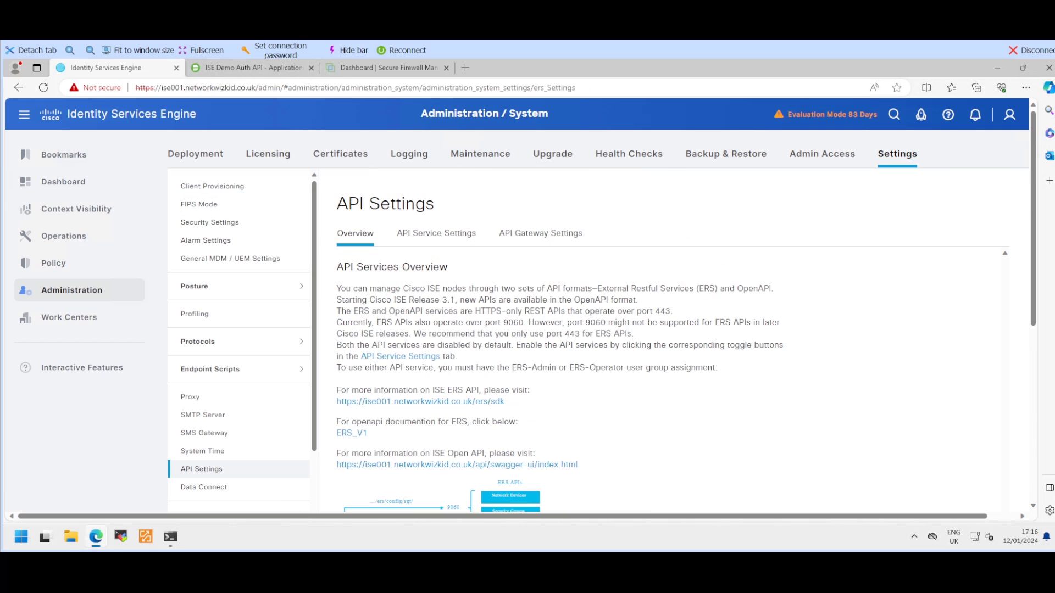
{"action": "scroll", "coordinate": [682, 340], "scroll_direction": "down", "scroll_amount": 5}
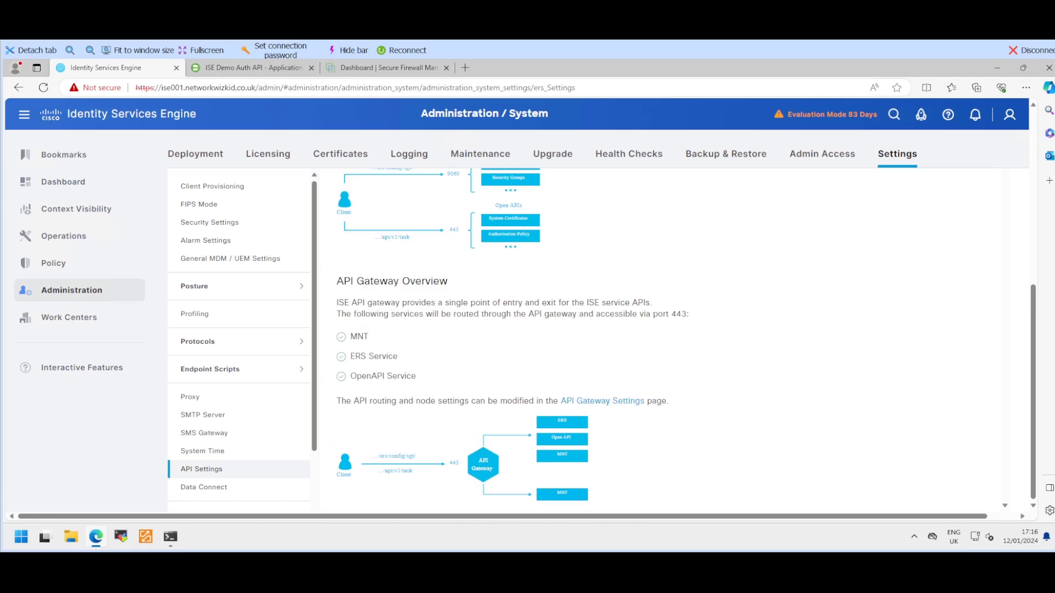
{"action": "scroll", "coordinate": [681, 341], "scroll_direction": "up", "scroll_amount": 5}
{"action": "left_click", "coordinate": [436, 234]}
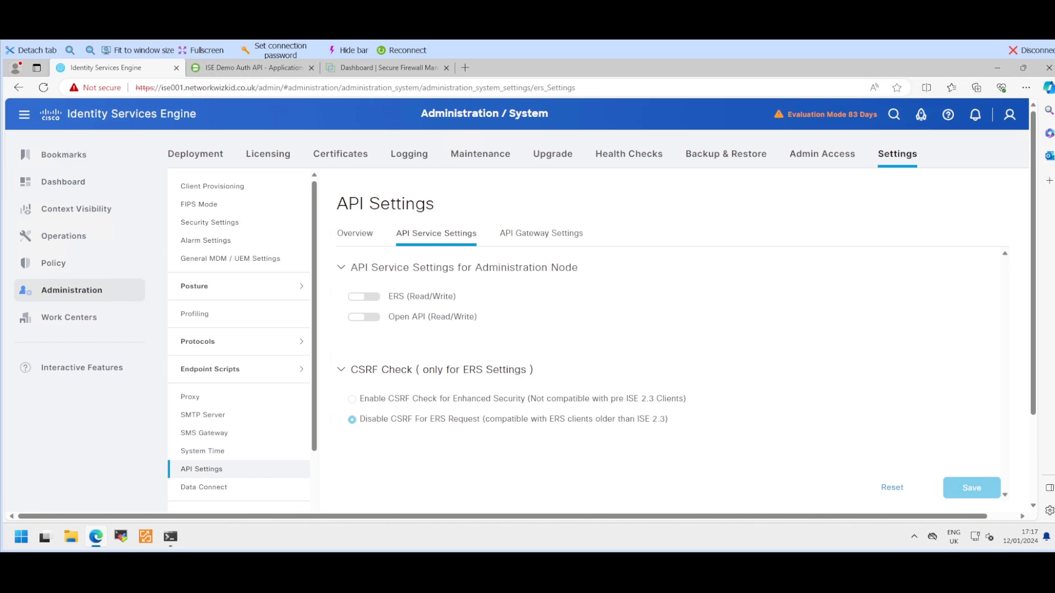
{"action": "left_click", "coordinate": [364, 297]}
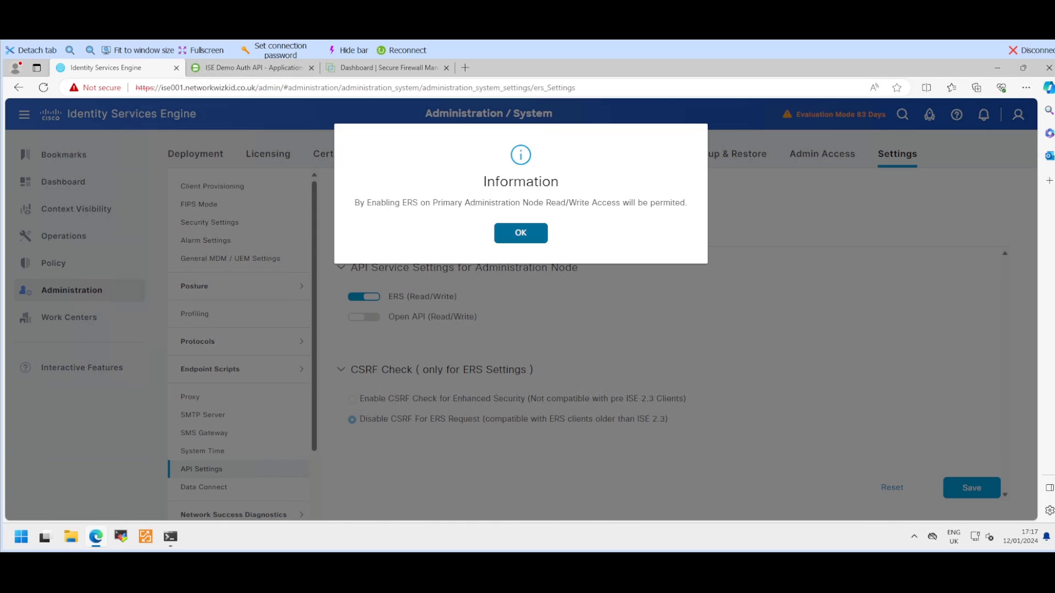
{"action": "left_click", "coordinate": [521, 233]}
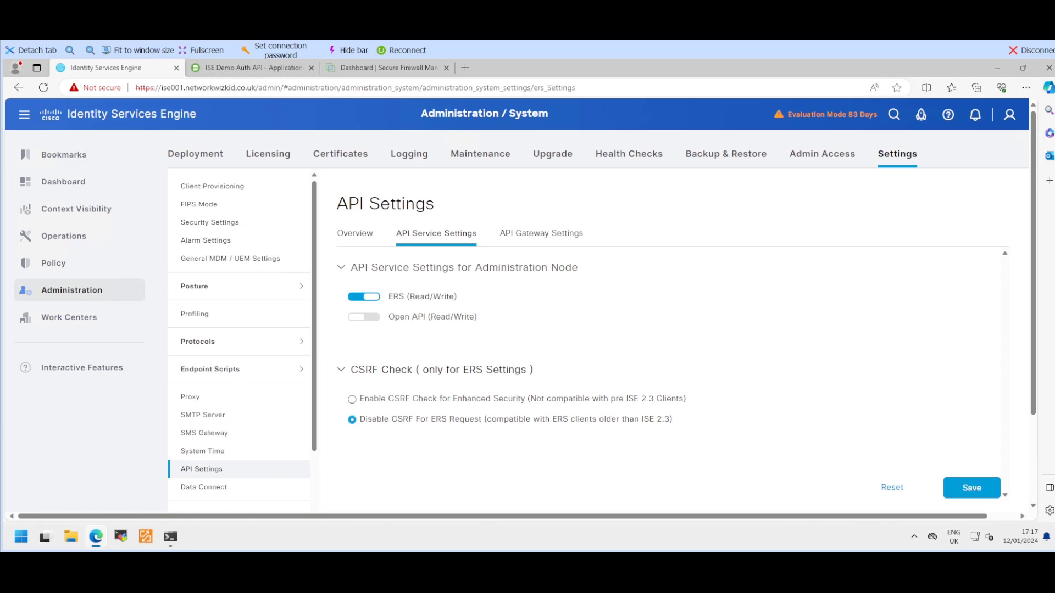
Step: Turn on Open API read/write and save the API service settings
{"action": "left_click", "coordinate": [364, 317]}
{"action": "scroll", "coordinate": [670, 351], "scroll_direction": "down", "scroll_amount": 3}
{"action": "scroll", "coordinate": [670, 352], "scroll_direction": "up", "scroll_amount": 3}
{"action": "scroll", "coordinate": [671, 374], "scroll_direction": "down", "scroll_amount": 2}
{"action": "scroll", "coordinate": [671, 374], "scroll_direction": "up", "scroll_amount": 2}
{"action": "scroll", "coordinate": [670, 357], "scroll_direction": "down", "scroll_amount": 1}
{"action": "left_click", "coordinate": [971, 426]}
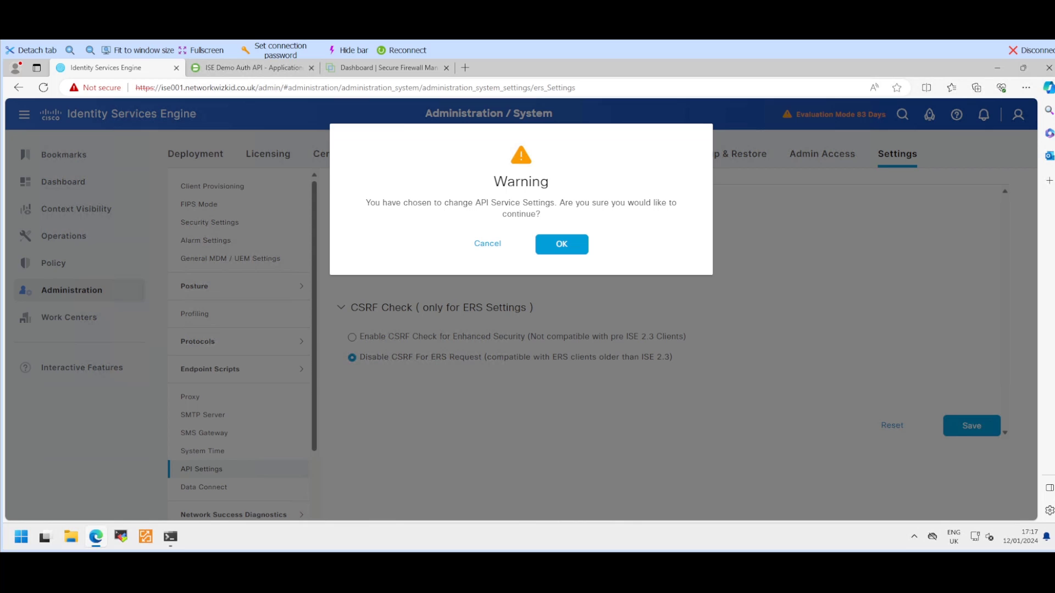
{"action": "left_click", "coordinate": [561, 244]}
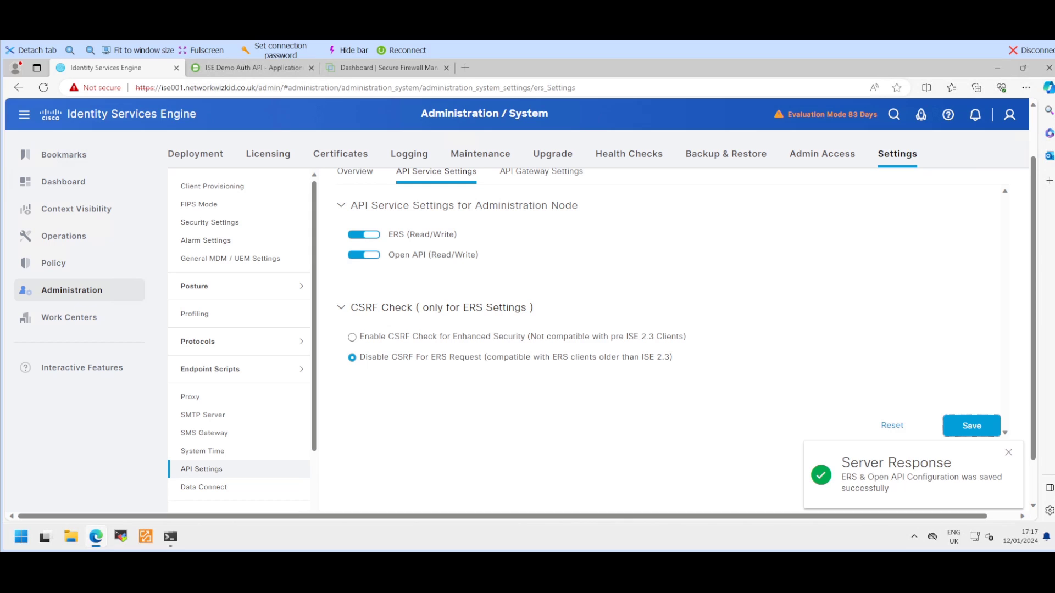
Step: Open the Multi-Factor Authentication source page, review the Duo steps, and start adding a connector
{"action": "mouse_move", "coordinate": [71, 290]}
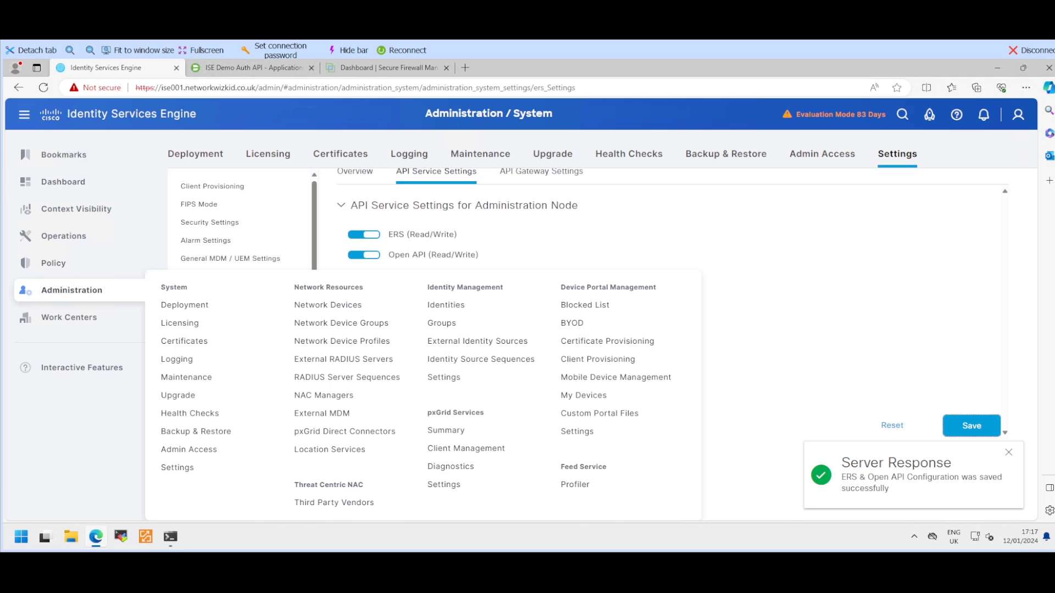
{"action": "mouse_move", "coordinate": [76, 208]}
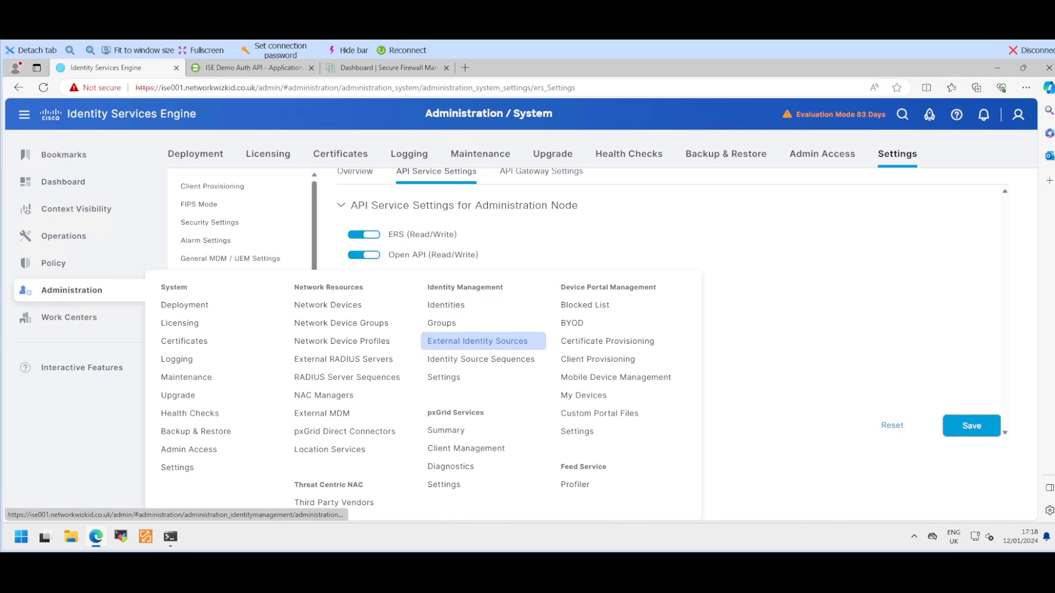
{"action": "left_click", "coordinate": [478, 341]}
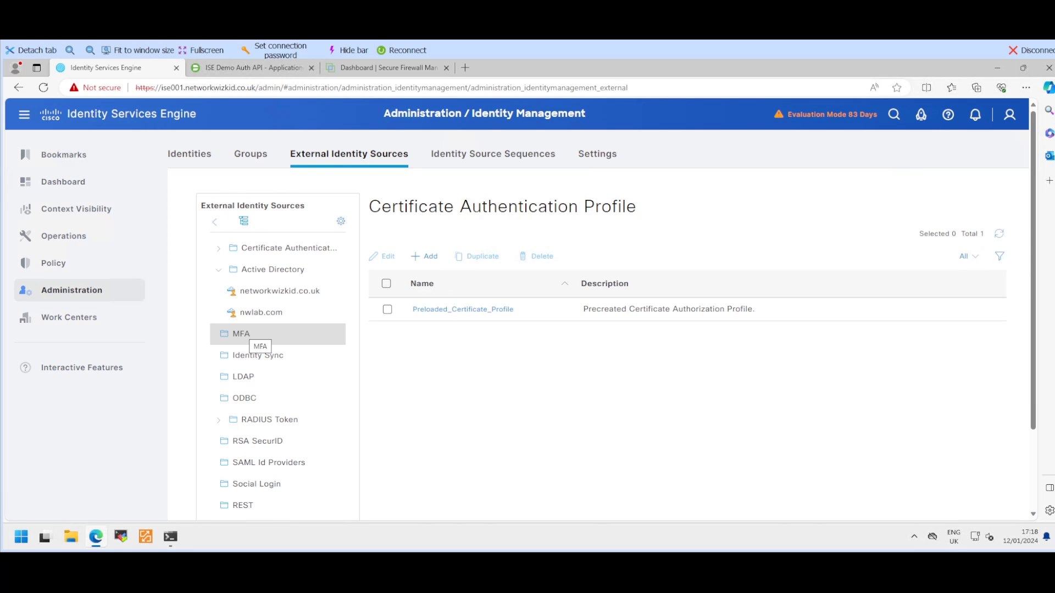
{"action": "left_click", "coordinate": [248, 334]}
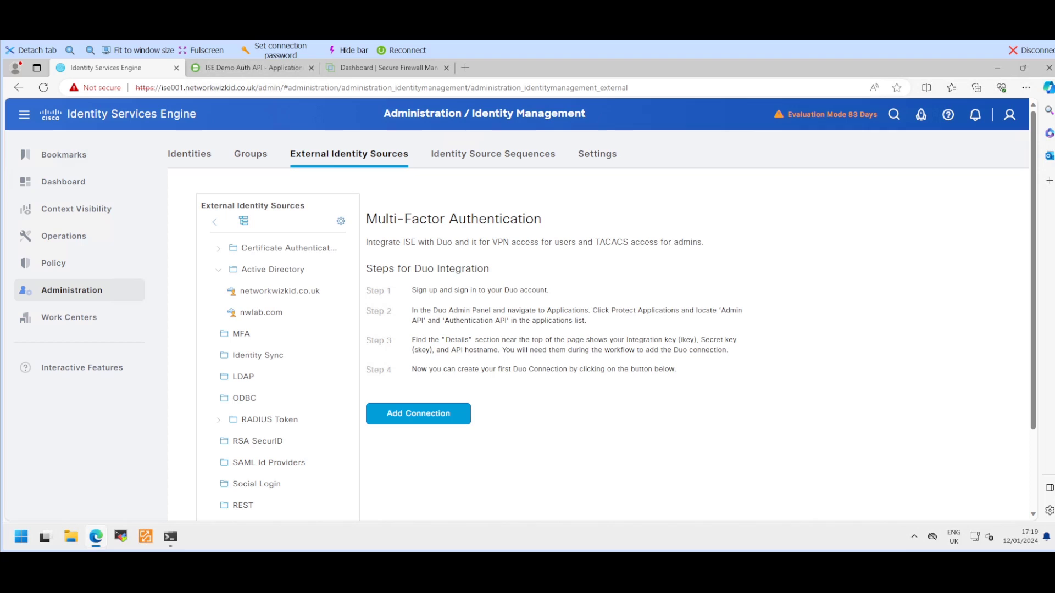
{"action": "left_click_drag", "start_coordinate": [412, 291], "coordinate": [549, 291]}
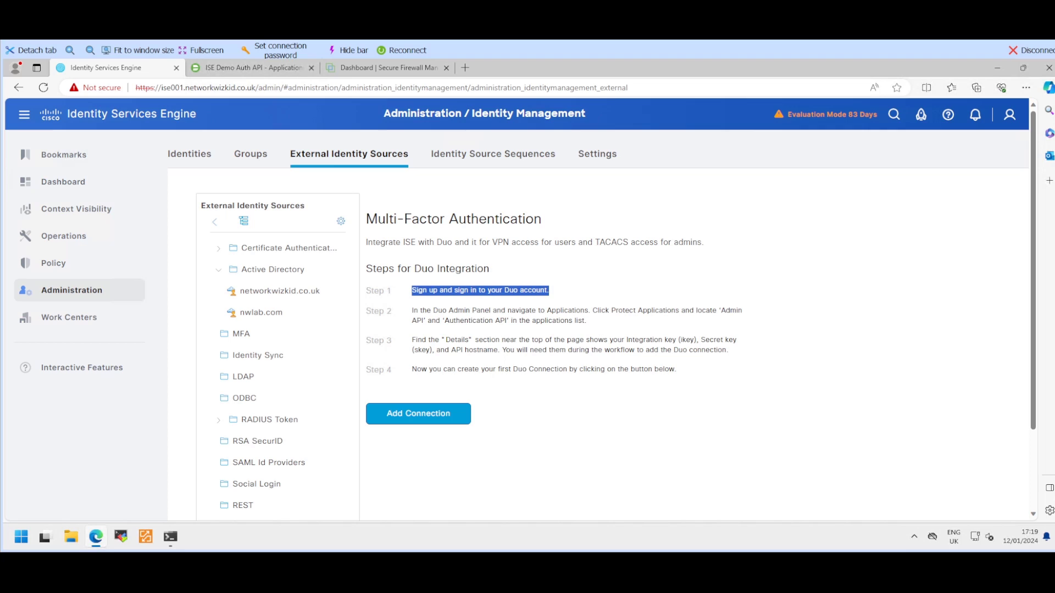
{"action": "left_click_drag", "start_coordinate": [412, 311], "coordinate": [587, 321]}
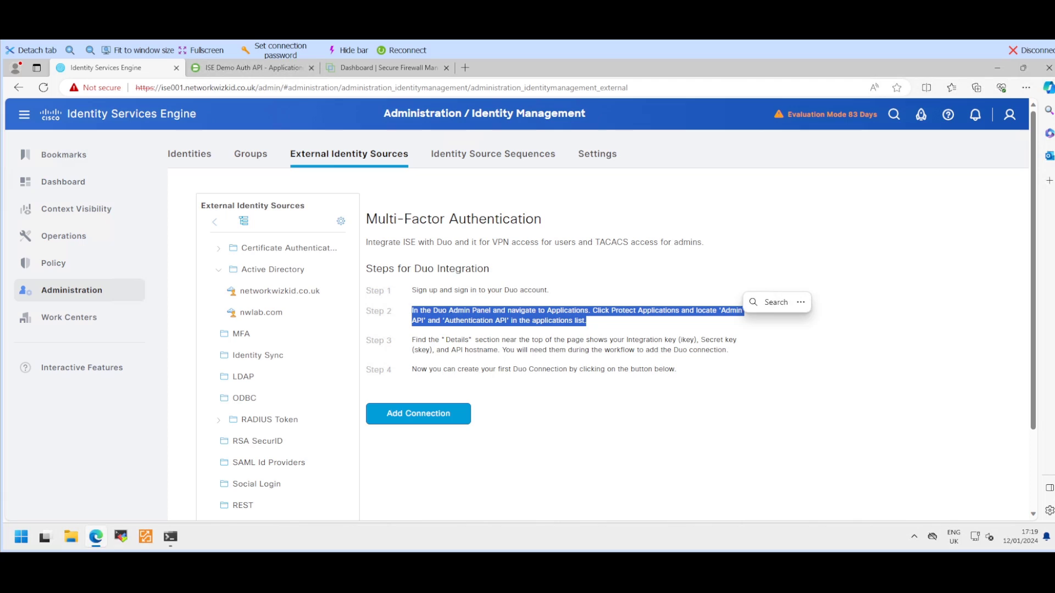
{"action": "left_click", "coordinate": [412, 340]}
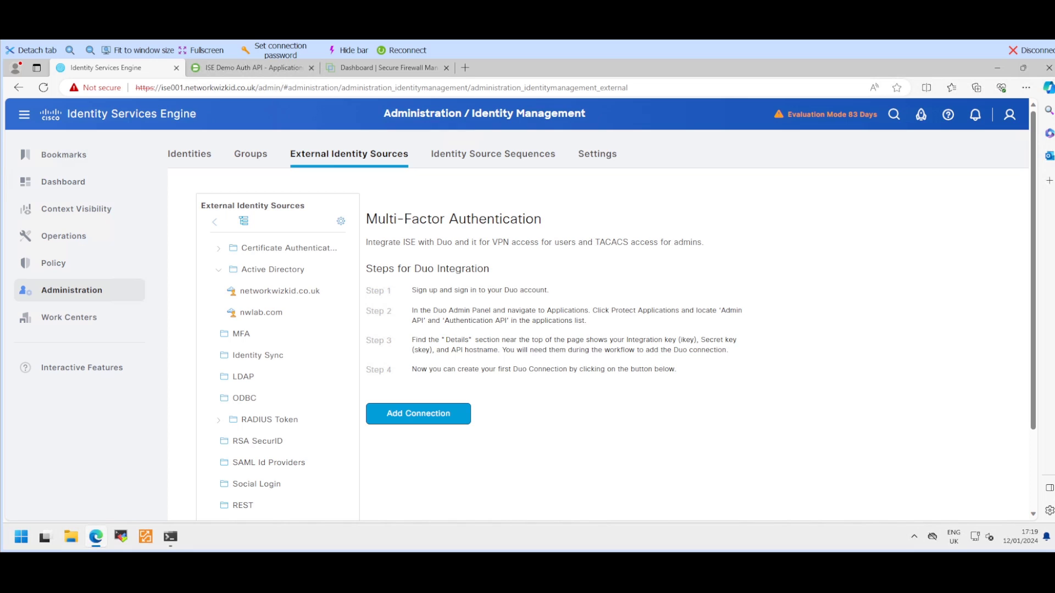
{"action": "left_click", "coordinate": [418, 414]}
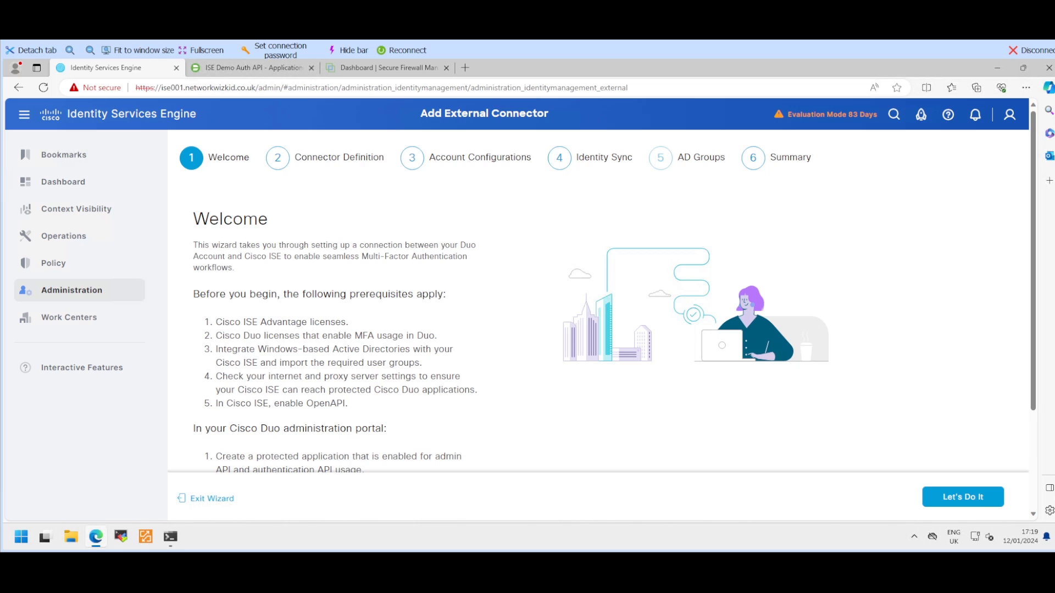
Step: Start the Duo connector wizard and name the connection MFA_DEMO
{"action": "scroll", "coordinate": [599, 302], "scroll_direction": "down", "scroll_amount": 1}
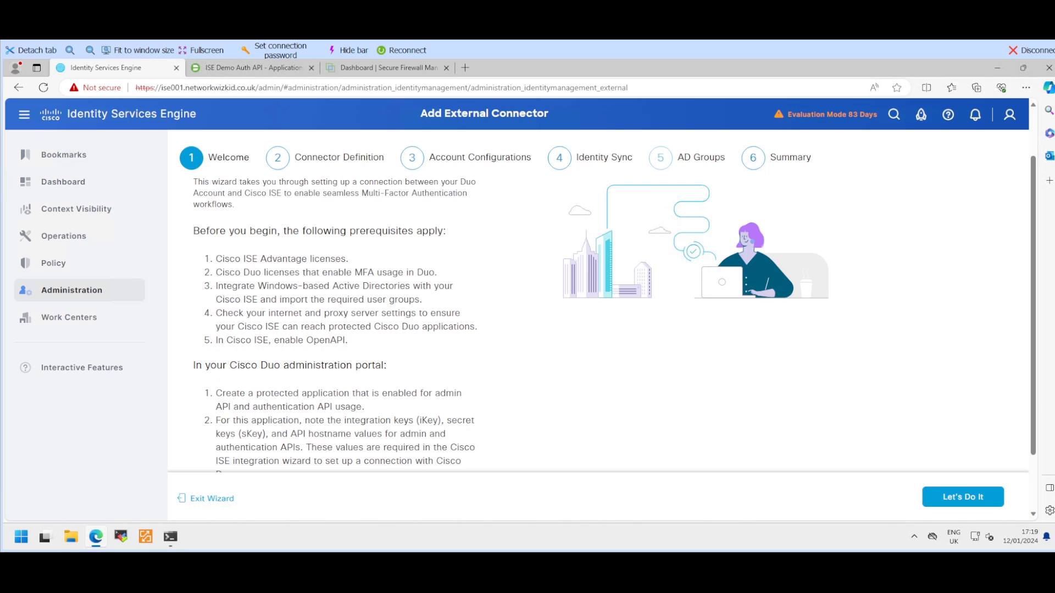
{"action": "scroll", "coordinate": [599, 303], "scroll_direction": "up", "scroll_amount": 1}
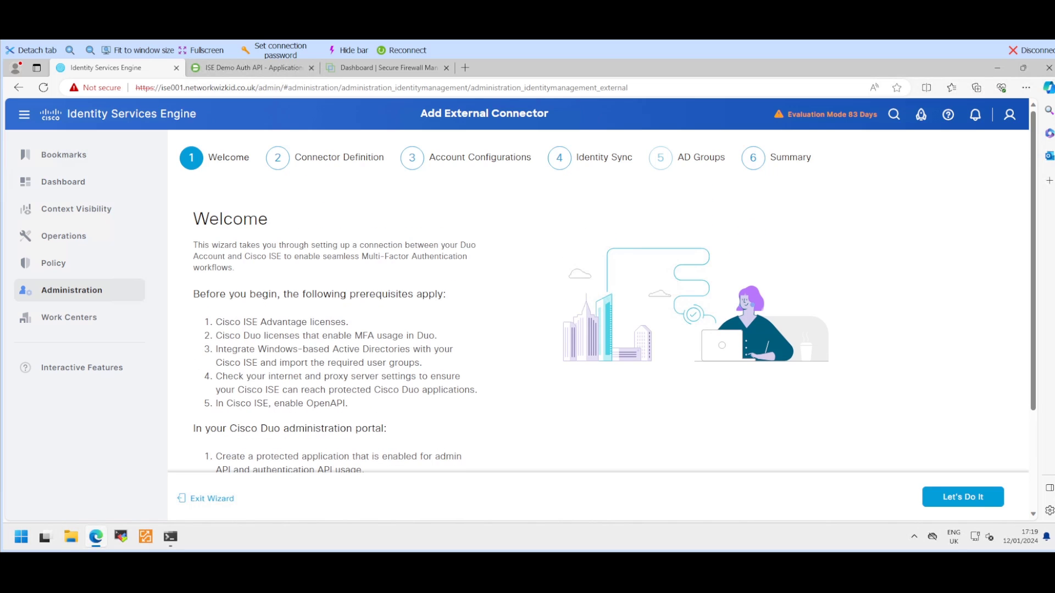
{"action": "scroll", "coordinate": [599, 302], "scroll_direction": "down", "scroll_amount": 2}
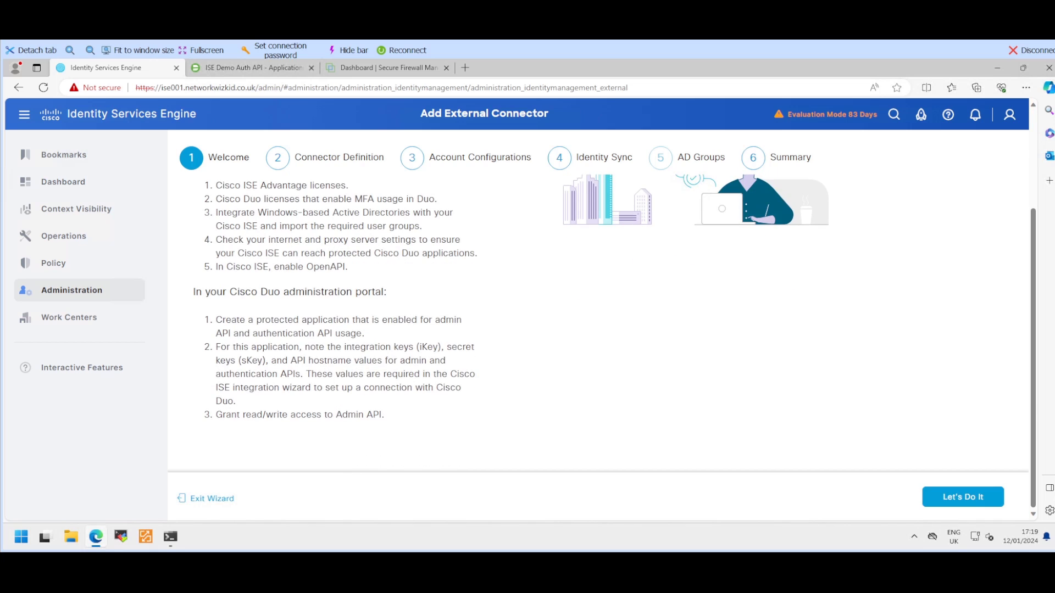
{"action": "scroll", "coordinate": [599, 302], "scroll_direction": "up", "scroll_amount": 2}
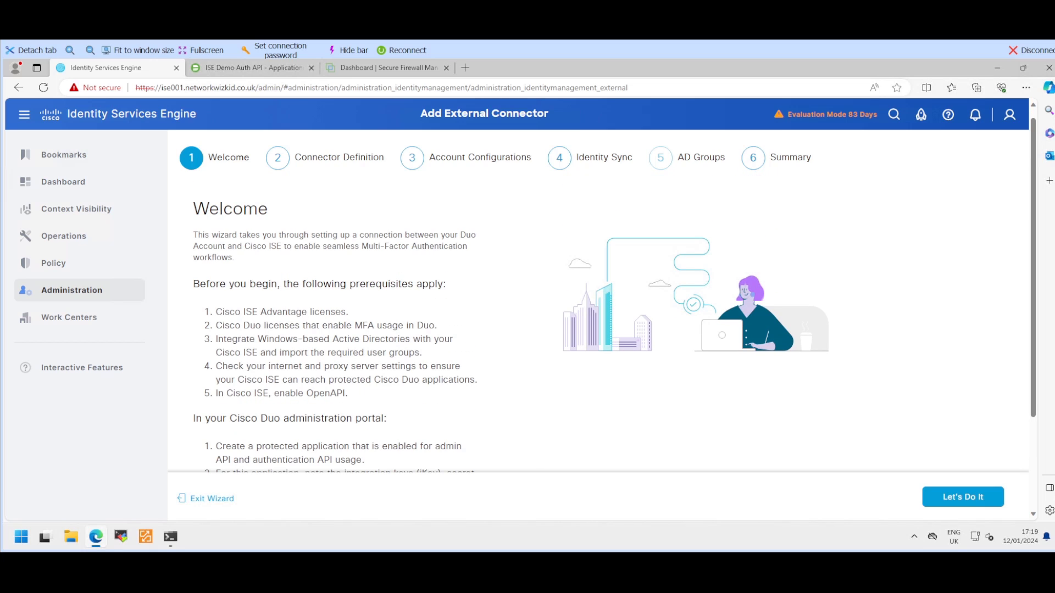
{"action": "scroll", "coordinate": [599, 302], "scroll_direction": "down", "scroll_amount": 2}
{"action": "left_click", "coordinate": [962, 497]}
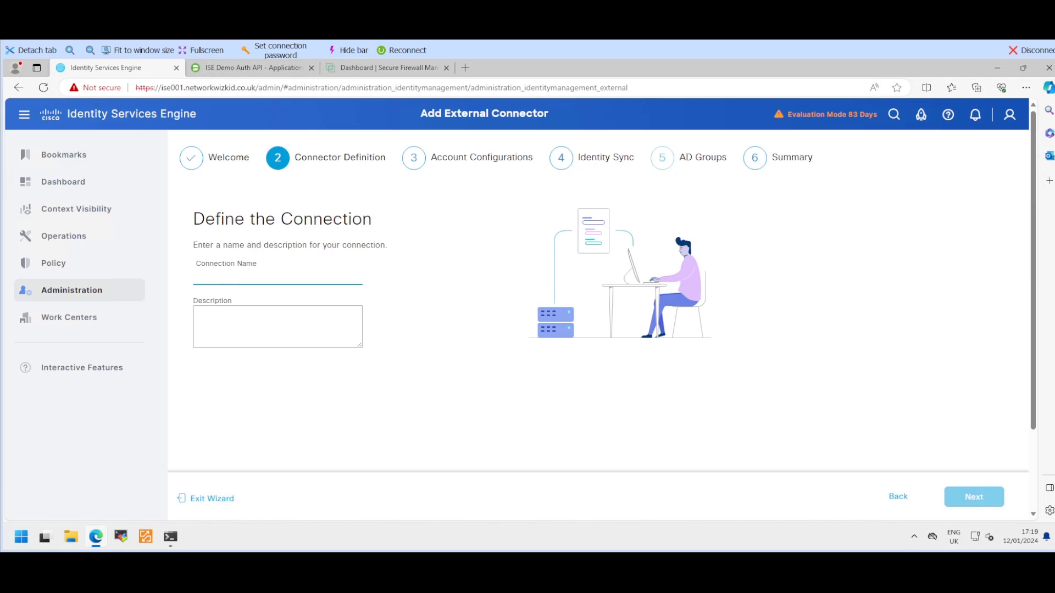
{"action": "type", "text": "MFA DEMO"}
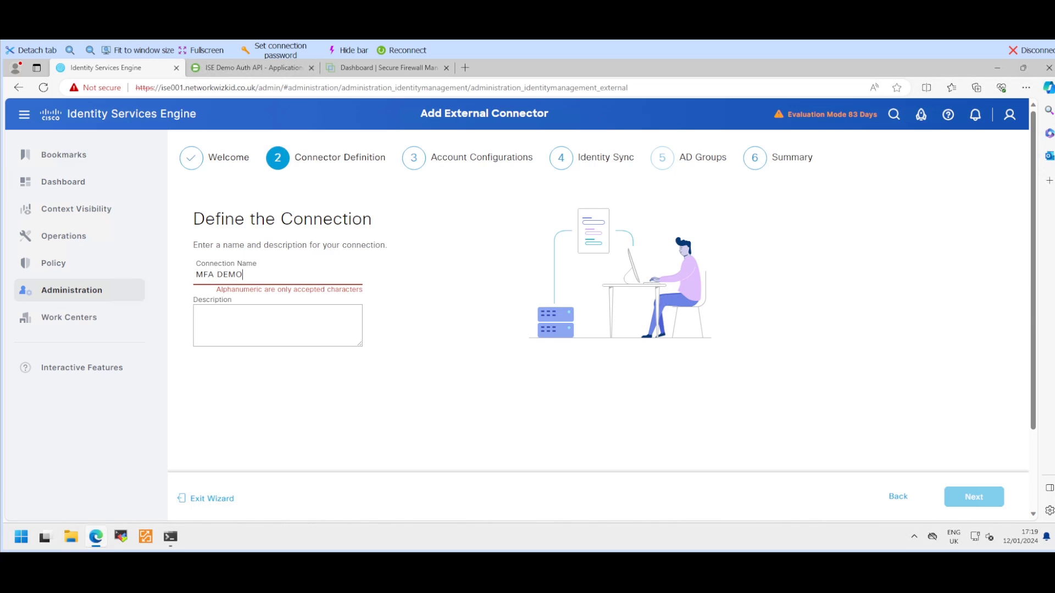
{"action": "key", "text": "Left"}
{"action": "key", "text": "Left"}
{"action": "type", "text": "_"}
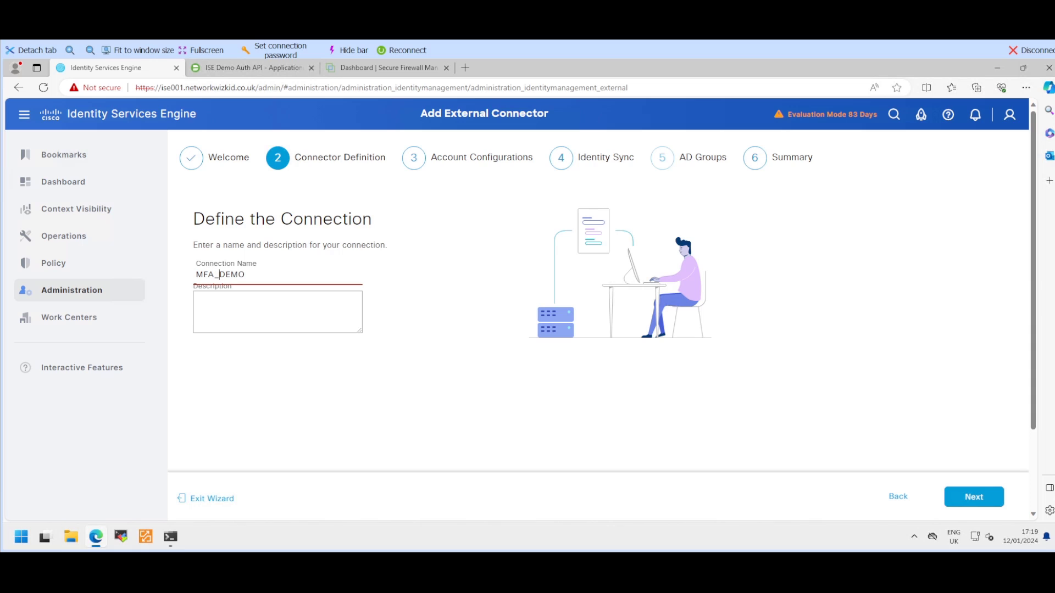
{"action": "left_click", "coordinate": [974, 498]}
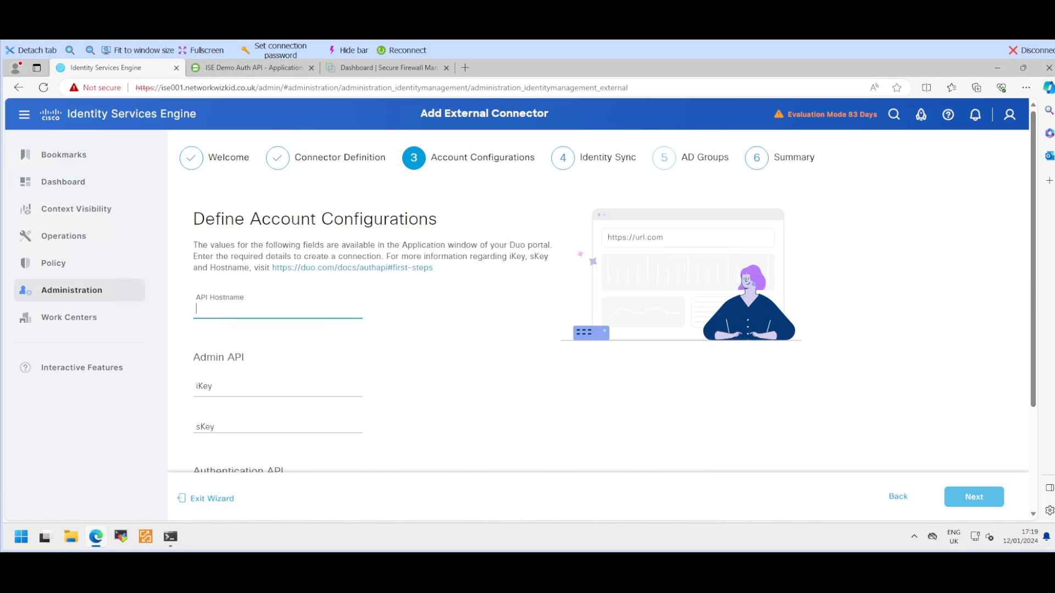
Step: Review the Admin and Authentication API fields, then copy the API hostname from ISE Demo Auth API
{"action": "scroll", "coordinate": [483, 330], "scroll_direction": "down", "scroll_amount": 1}
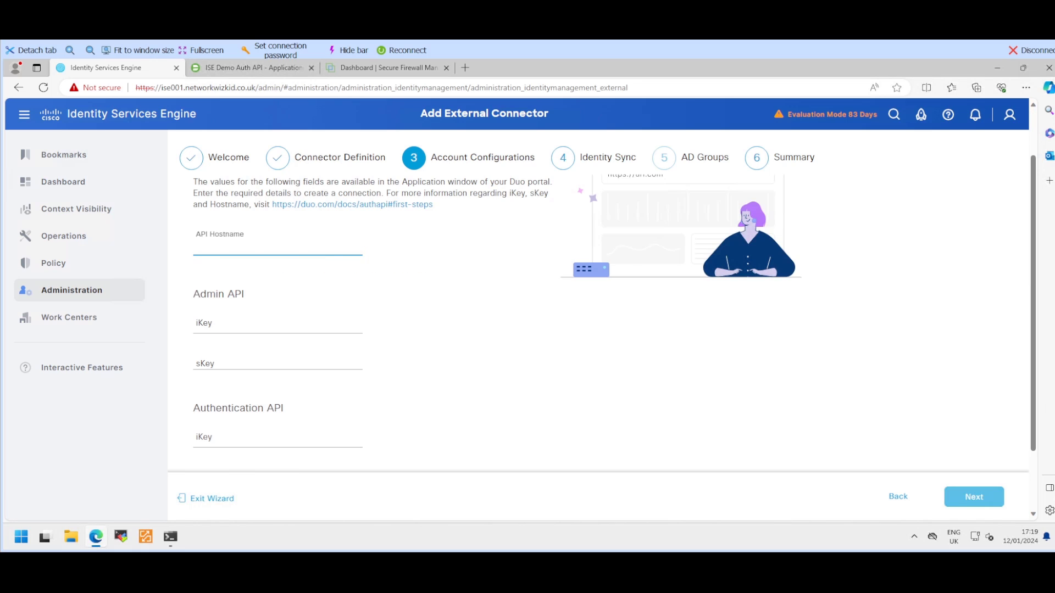
{"action": "scroll", "coordinate": [483, 330], "scroll_direction": "up", "scroll_amount": 1}
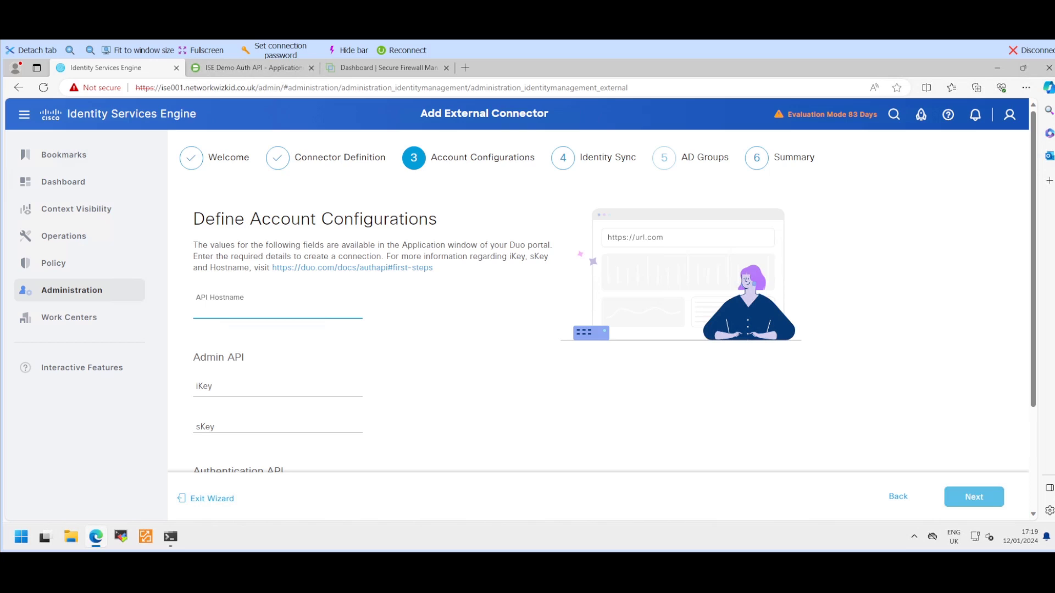
{"action": "scroll", "coordinate": [484, 330], "scroll_direction": "down", "scroll_amount": 1}
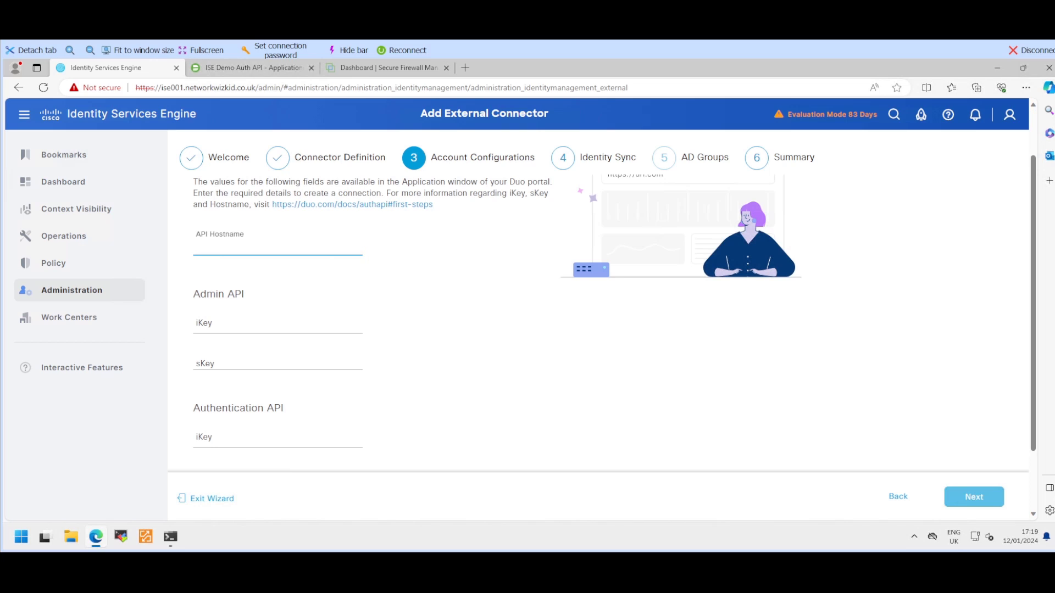
{"action": "scroll", "coordinate": [599, 324], "scroll_direction": "down", "scroll_amount": 1}
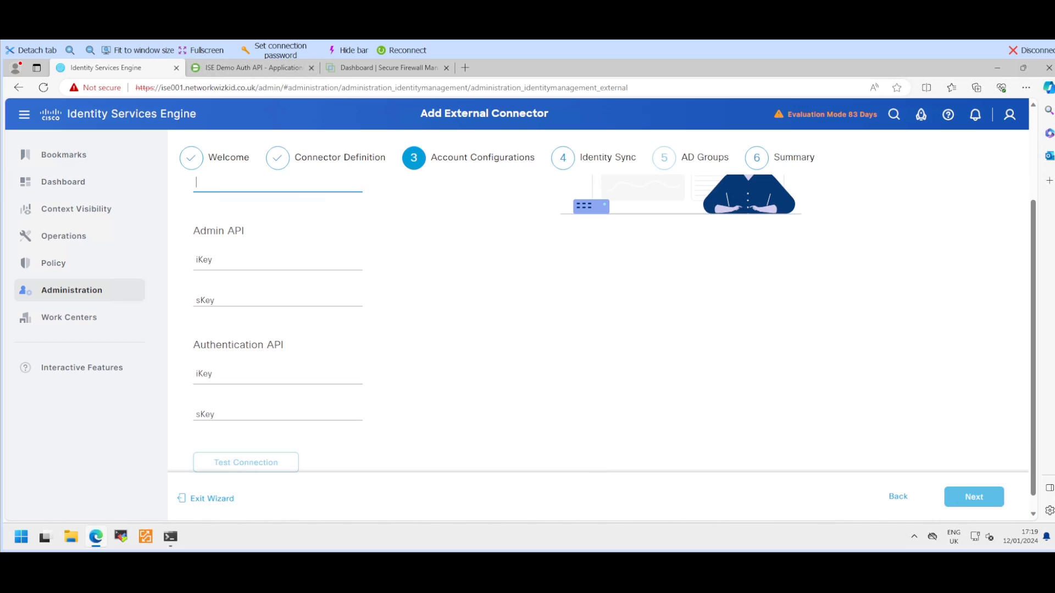
{"action": "scroll", "coordinate": [599, 324], "scroll_direction": "up", "scroll_amount": 2}
{"action": "scroll", "coordinate": [598, 325], "scroll_direction": "down", "scroll_amount": 1}
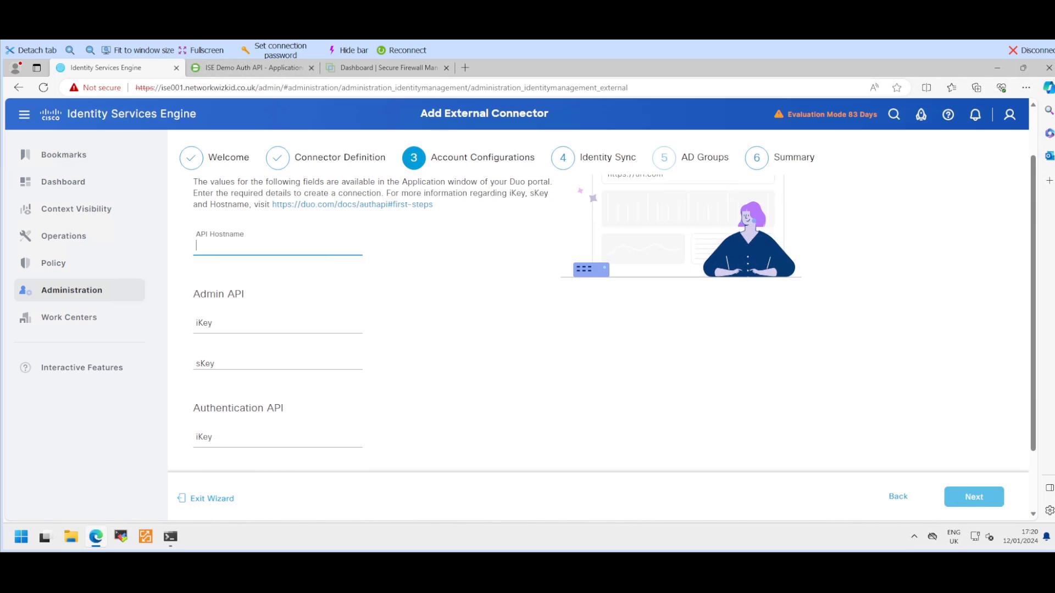
{"action": "left_click_drag", "start_coordinate": [193, 295], "coordinate": [256, 298]}
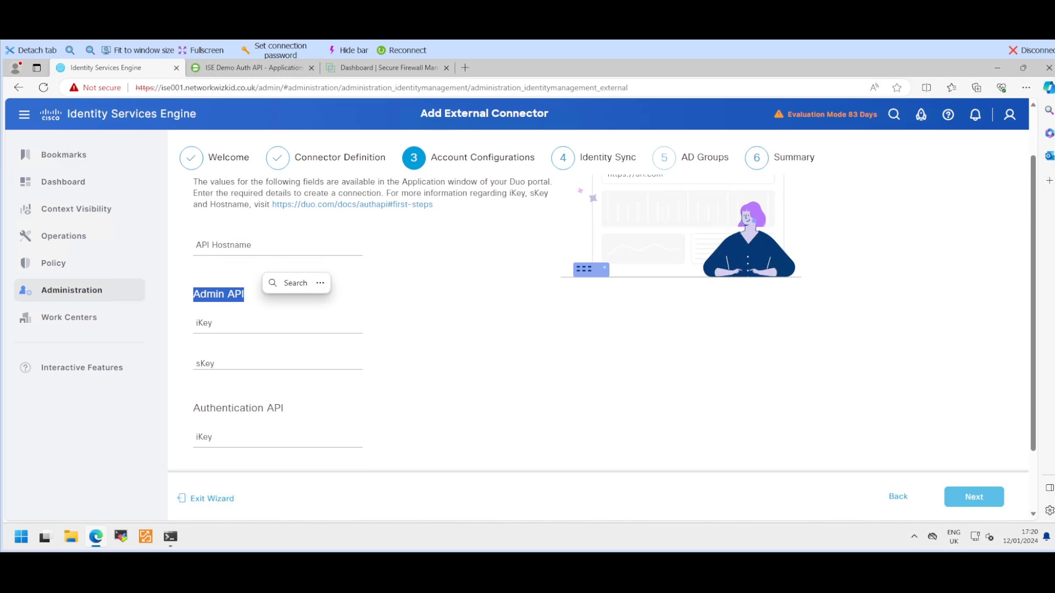
{"action": "scroll", "coordinate": [599, 325], "scroll_direction": "down", "scroll_amount": 1}
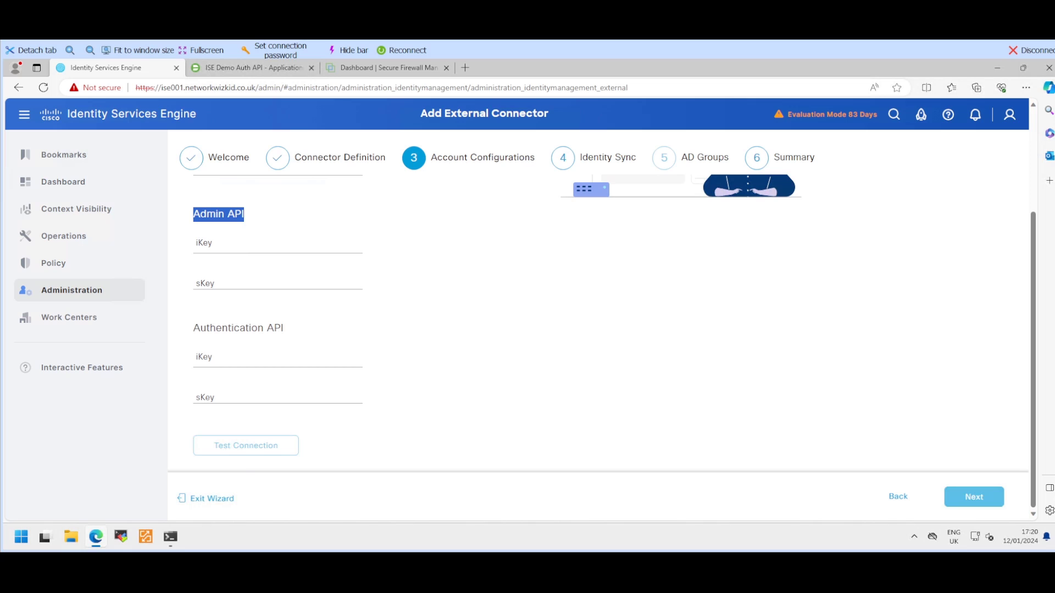
{"action": "left_click_drag", "start_coordinate": [200, 329], "coordinate": [291, 330]}
{"action": "scroll", "coordinate": [599, 324], "scroll_direction": "up", "scroll_amount": 2}
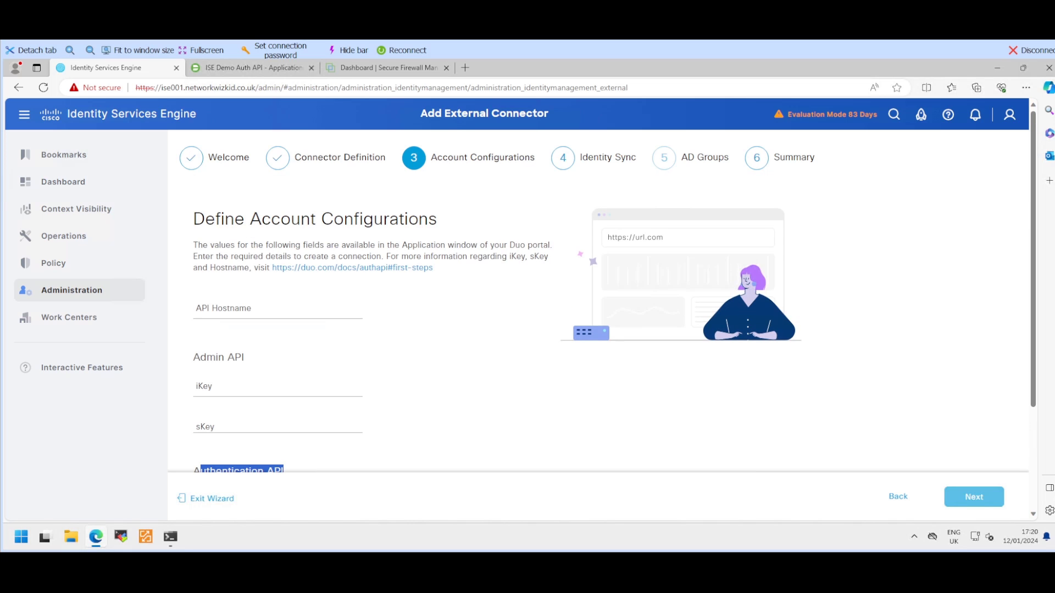
{"action": "left_click", "coordinate": [277, 308]}
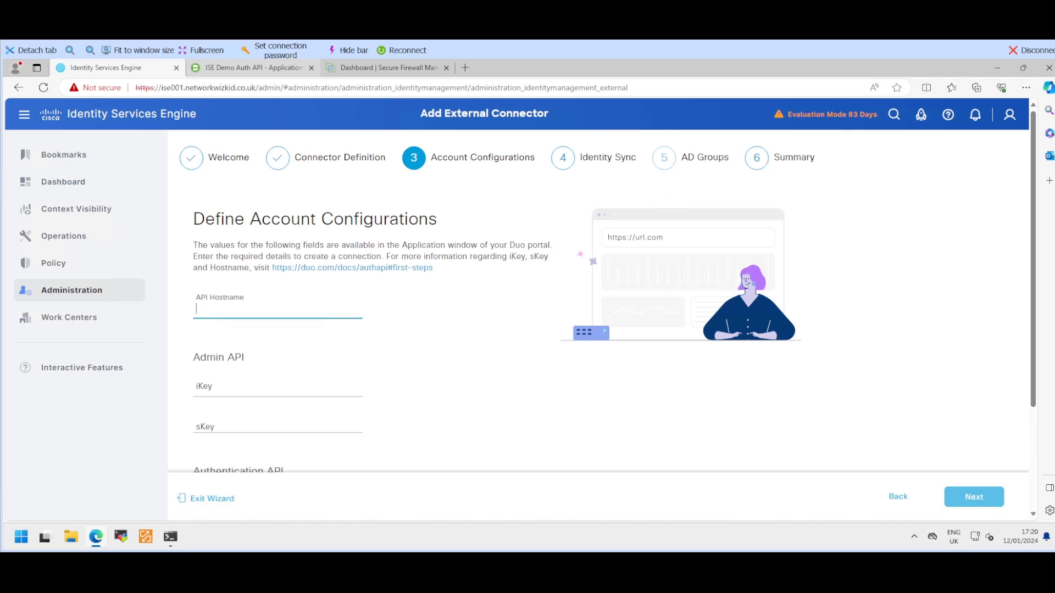
{"action": "left_click", "coordinate": [253, 68]}
{"action": "left_click", "coordinate": [512, 411]}
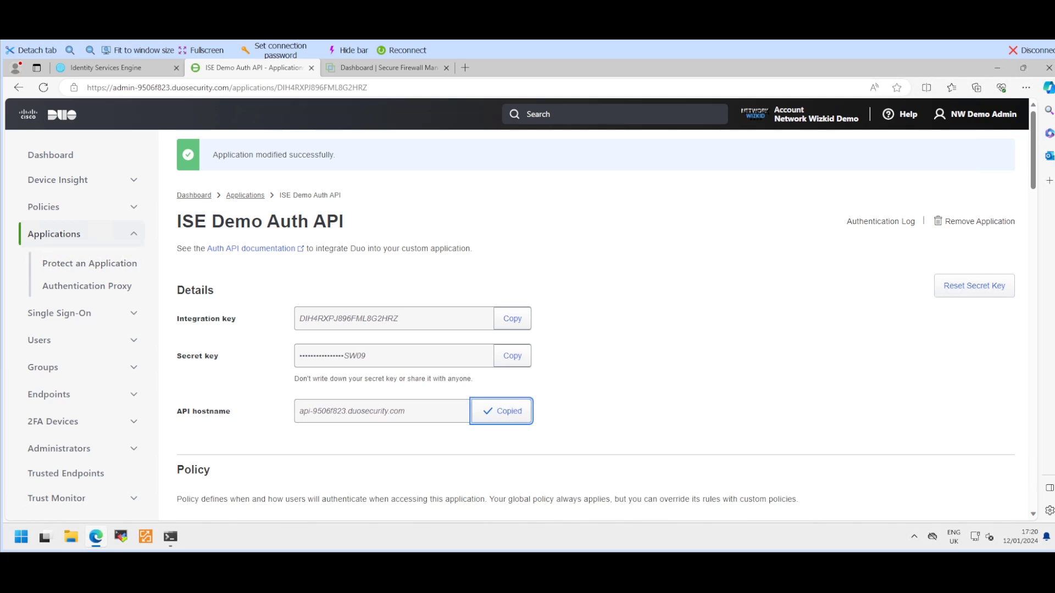
Step: Paste the Duo API hostname into the connector's API Hostname field
{"action": "left_click", "coordinate": [105, 67]}
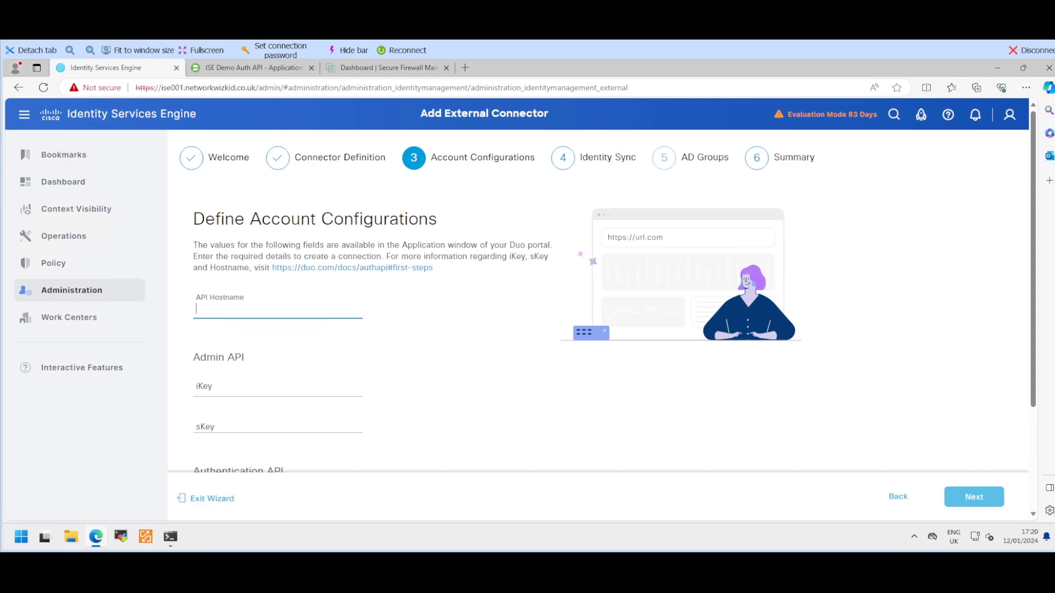
{"action": "right_click", "coordinate": [246, 309]}
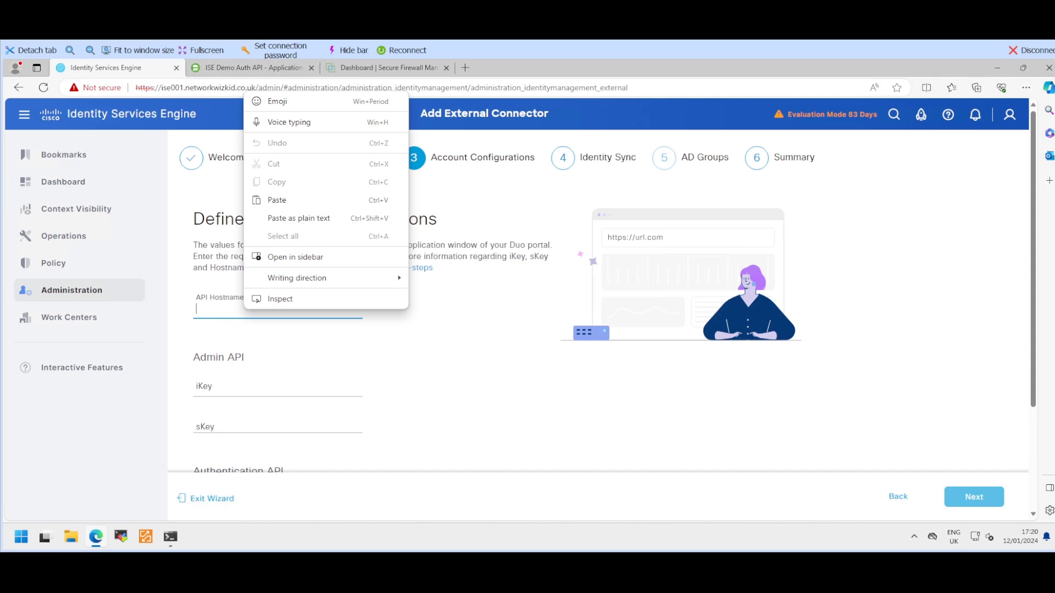
{"action": "left_click", "coordinate": [277, 200]}
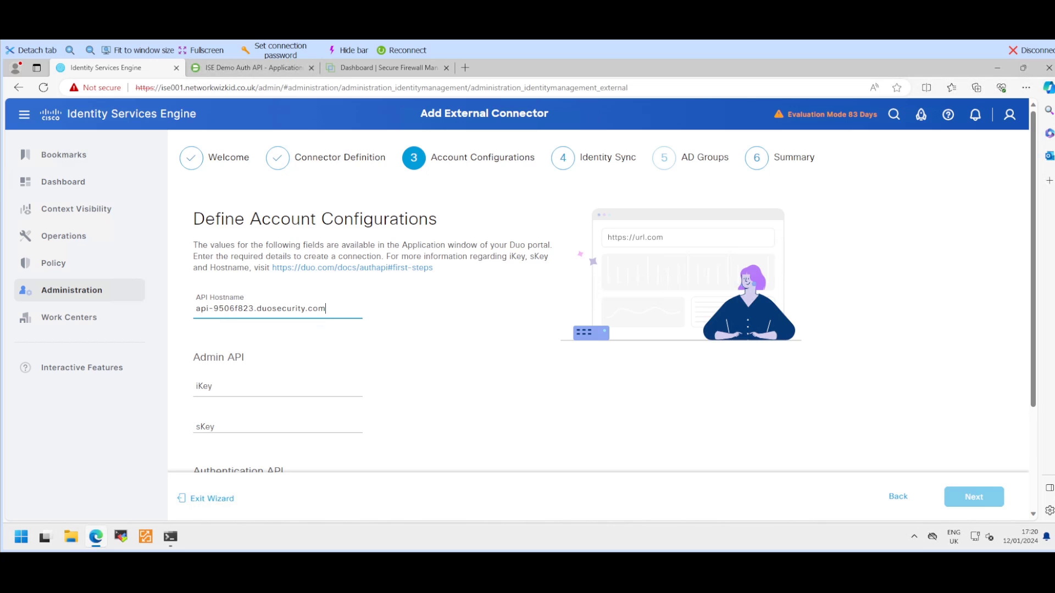
{"action": "left_click", "coordinate": [277, 386]}
{"action": "scroll", "coordinate": [278, 386], "scroll_direction": "down", "scroll_amount": 3}
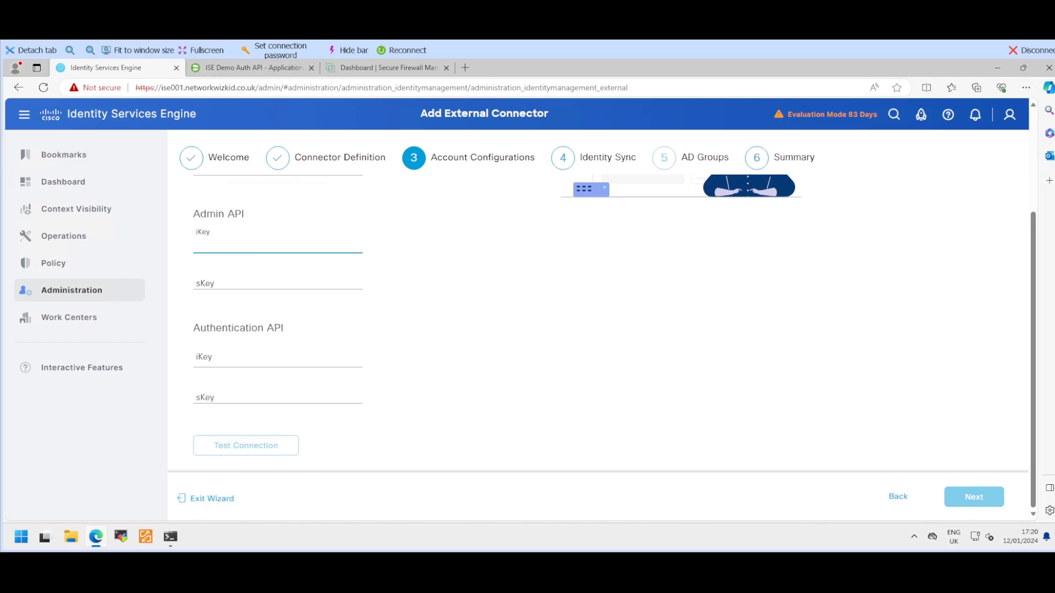
Step: Copy the Auth API integration and secret keys into the Authentication API iKey and sKey fields
{"action": "left_click", "coordinate": [253, 68]}
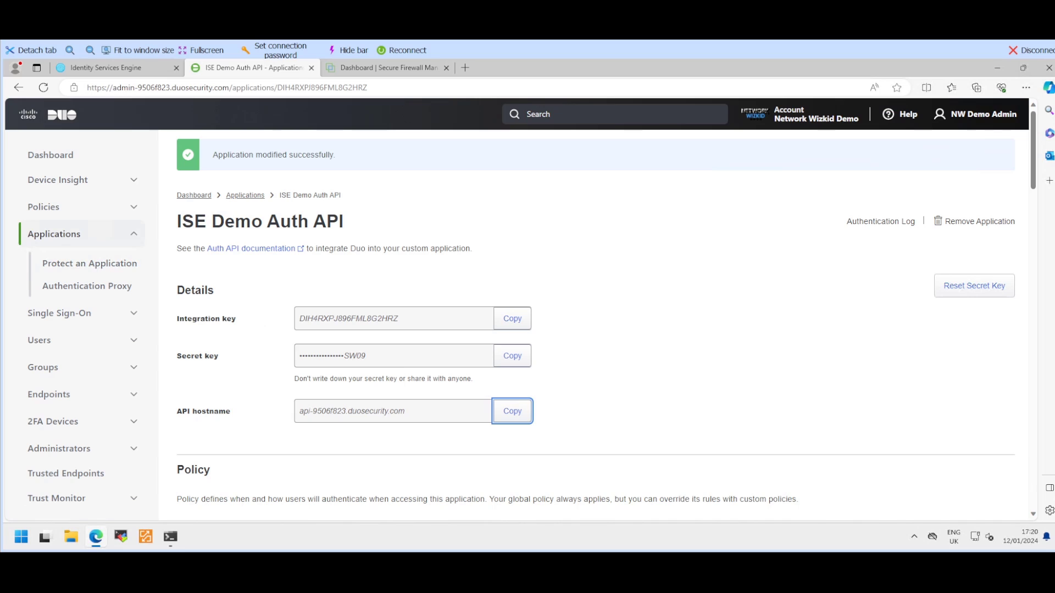
{"action": "left_click", "coordinate": [512, 318]}
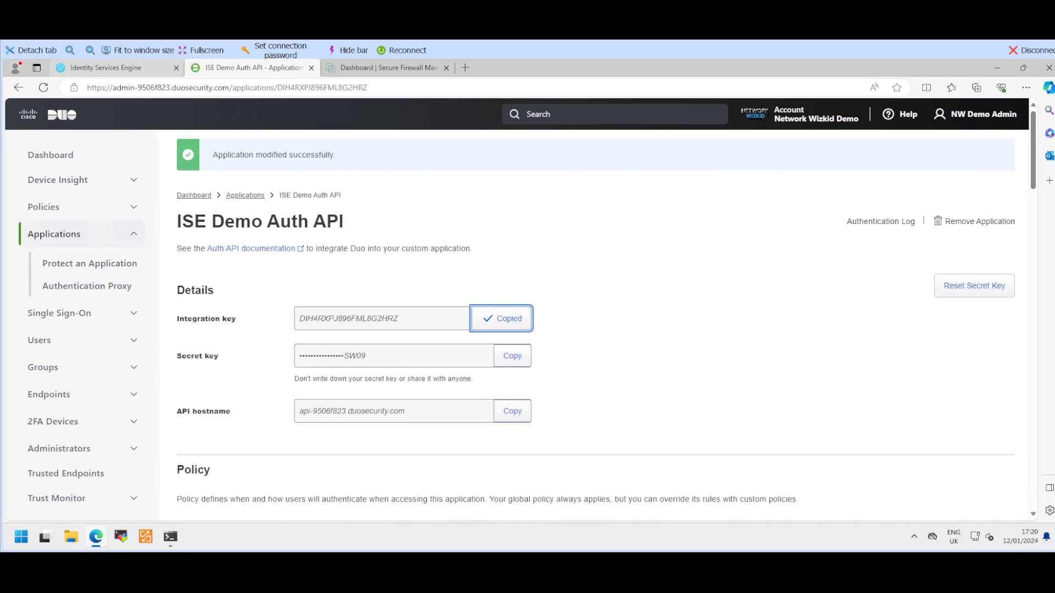
{"action": "left_click", "coordinate": [104, 67]}
{"action": "left_click", "coordinate": [278, 357]}
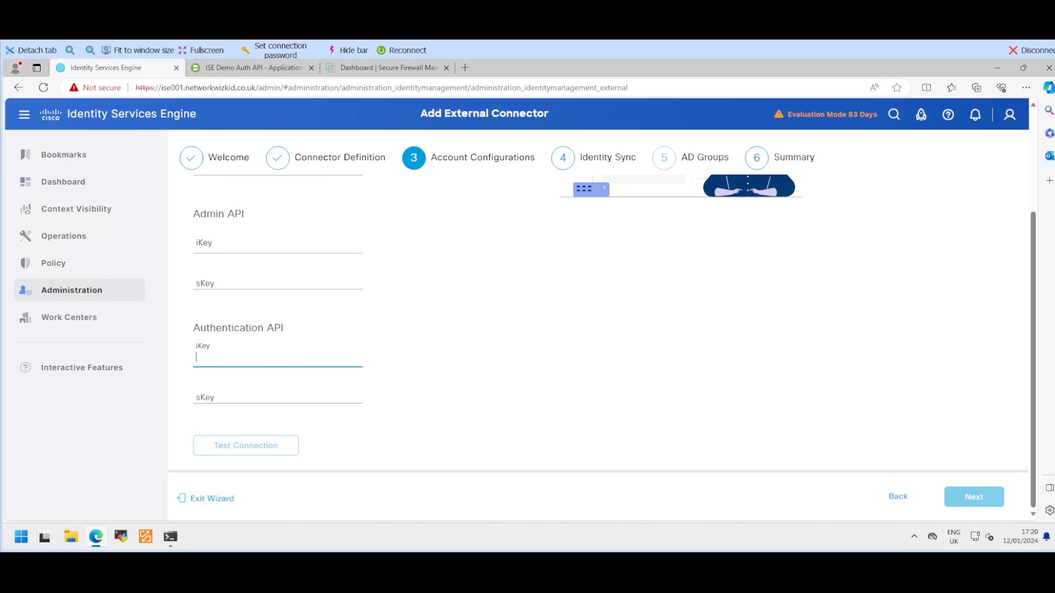
{"action": "key", "text": "ctrl+v"}
{"action": "left_click", "coordinate": [277, 397]}
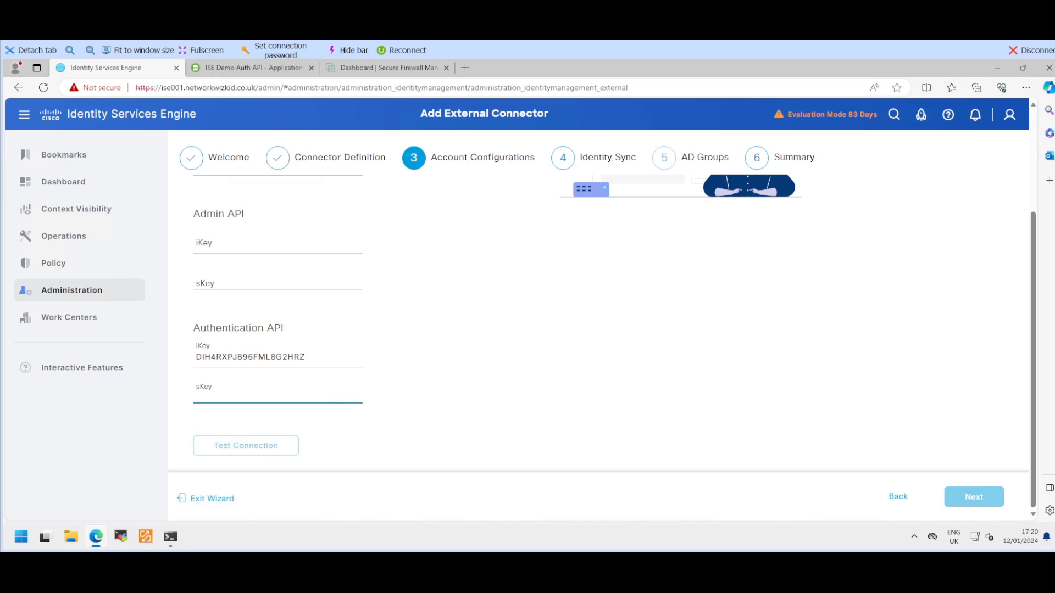
{"action": "left_click", "coordinate": [252, 68]}
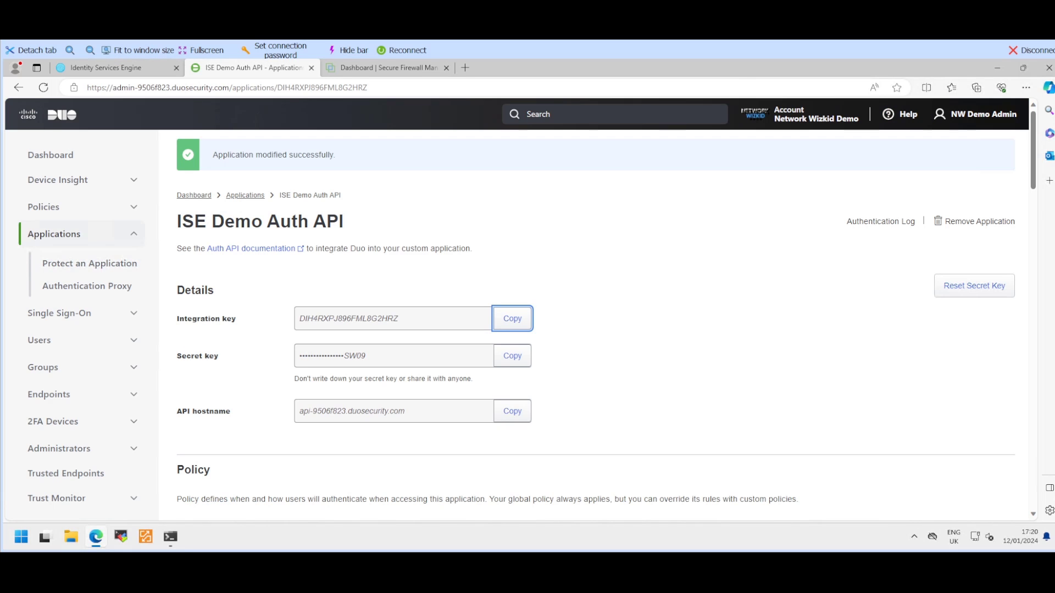
{"action": "key", "text": "Tab"}
{"action": "key", "text": "space"}
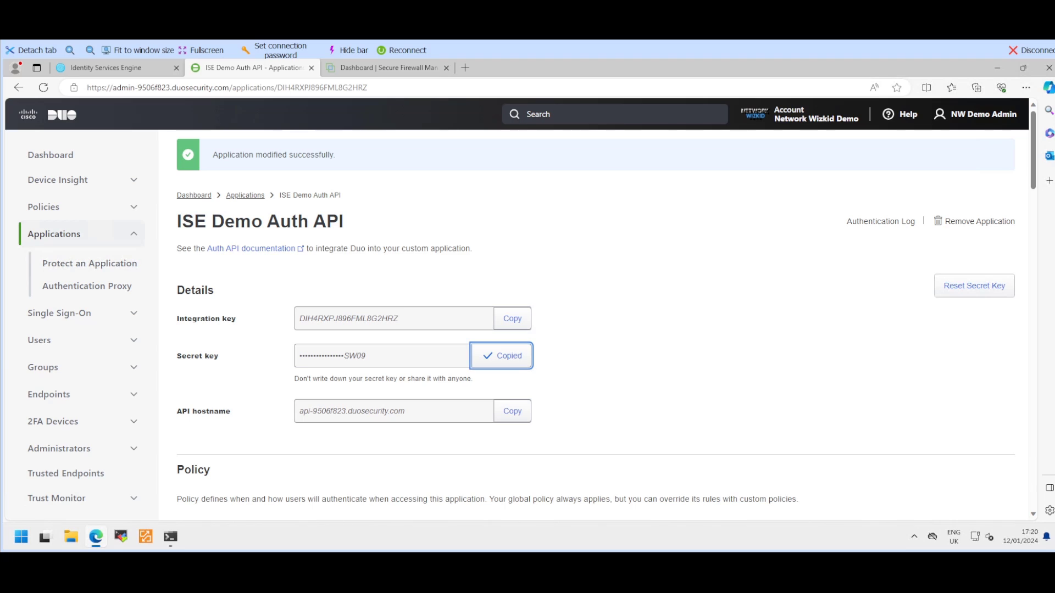
{"action": "left_click", "coordinate": [118, 68]}
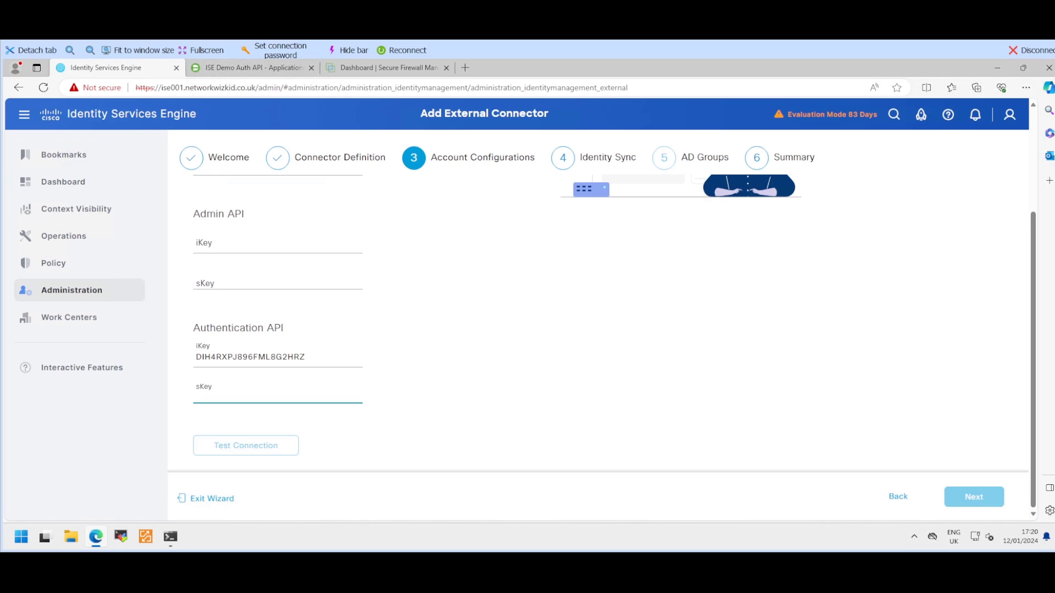
{"action": "key", "text": "ctrl+v"}
Step: Select the Admin API iKey field and bring up Duo's list of protected applications
{"action": "scroll", "coordinate": [598, 324], "scroll_direction": "up", "scroll_amount": 3}
{"action": "scroll", "coordinate": [598, 324], "scroll_direction": "down", "scroll_amount": 1}
{"action": "left_click", "coordinate": [277, 307]}
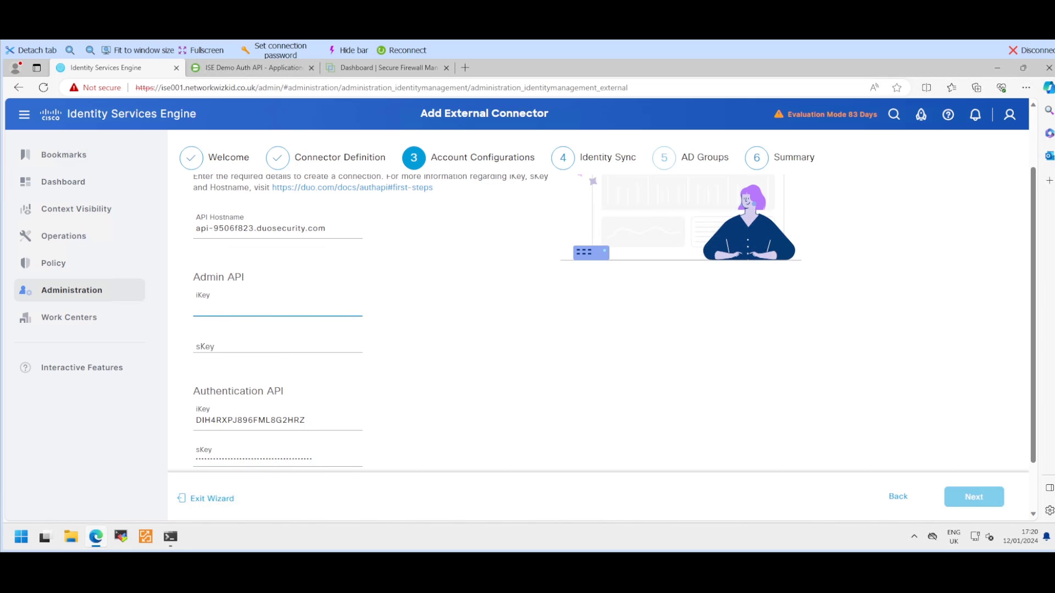
{"action": "key", "text": "ctrl+Tab"}
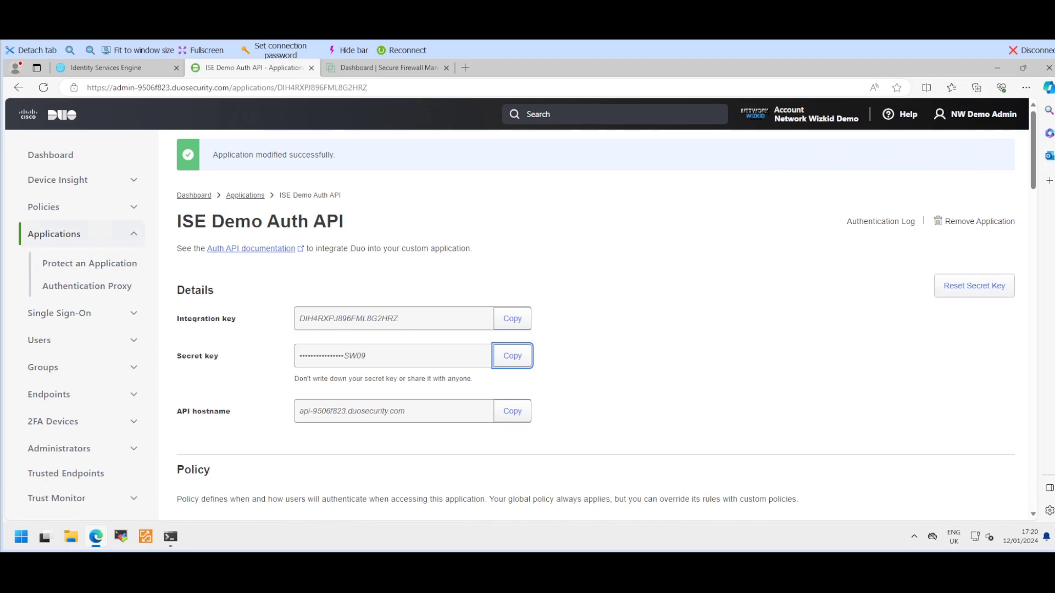
{"action": "left_click", "coordinate": [81, 234]}
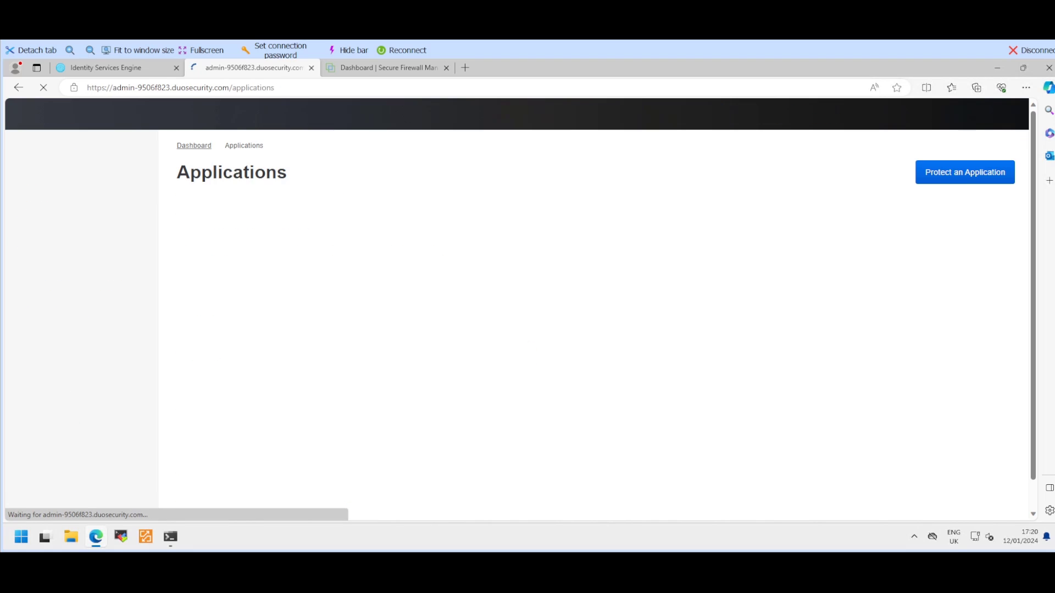
{"action": "scroll", "coordinate": [549, 346], "scroll_direction": "down", "scroll_amount": 2}
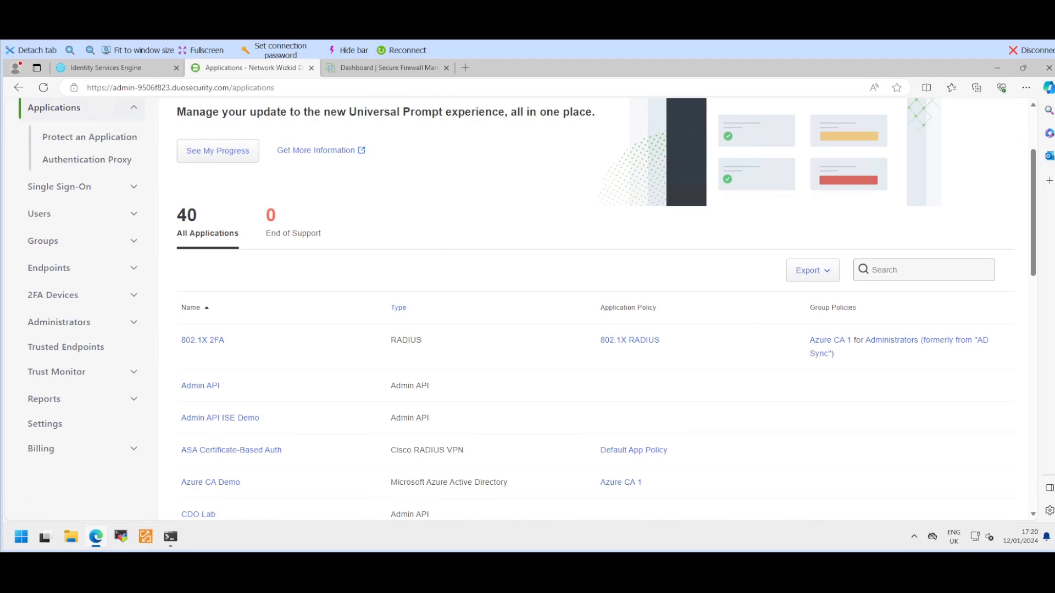
Step: Copy the Admin API ISE Demo integration and secret keys into the Admin API iKey and sKey fields
{"action": "scroll", "coordinate": [220, 354], "scroll_direction": "down", "scroll_amount": 1}
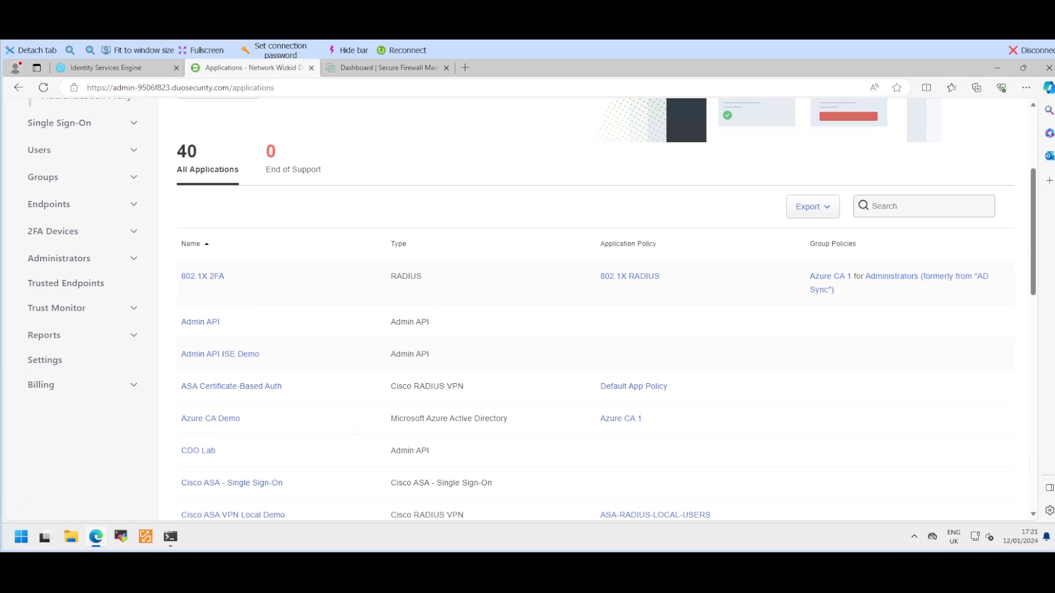
{"action": "left_click", "coordinate": [220, 354]}
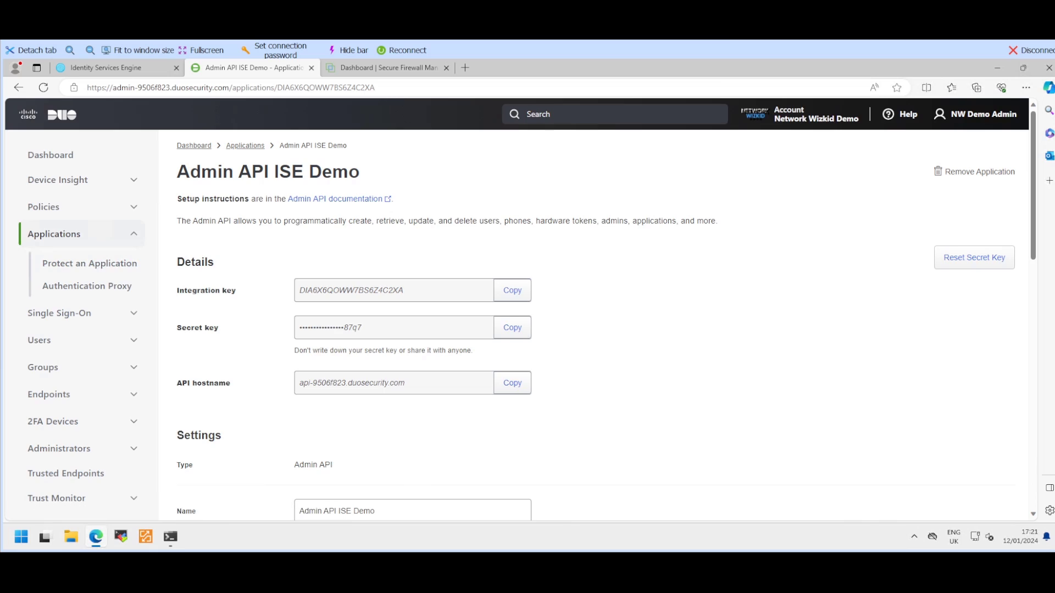
{"action": "left_click", "coordinate": [512, 290]}
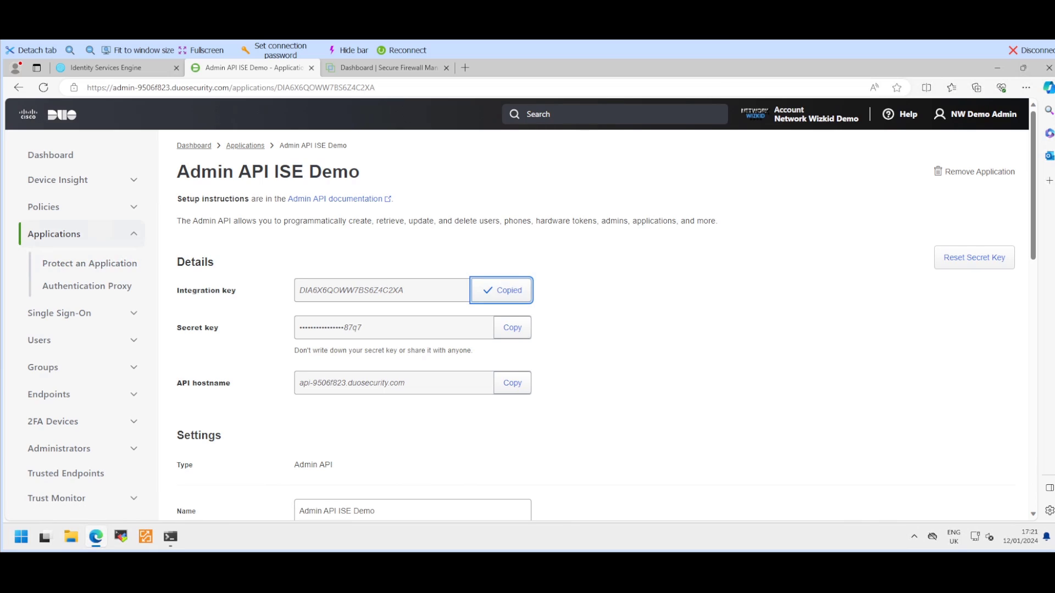
{"action": "key", "text": "ctrl+shift+Tab"}
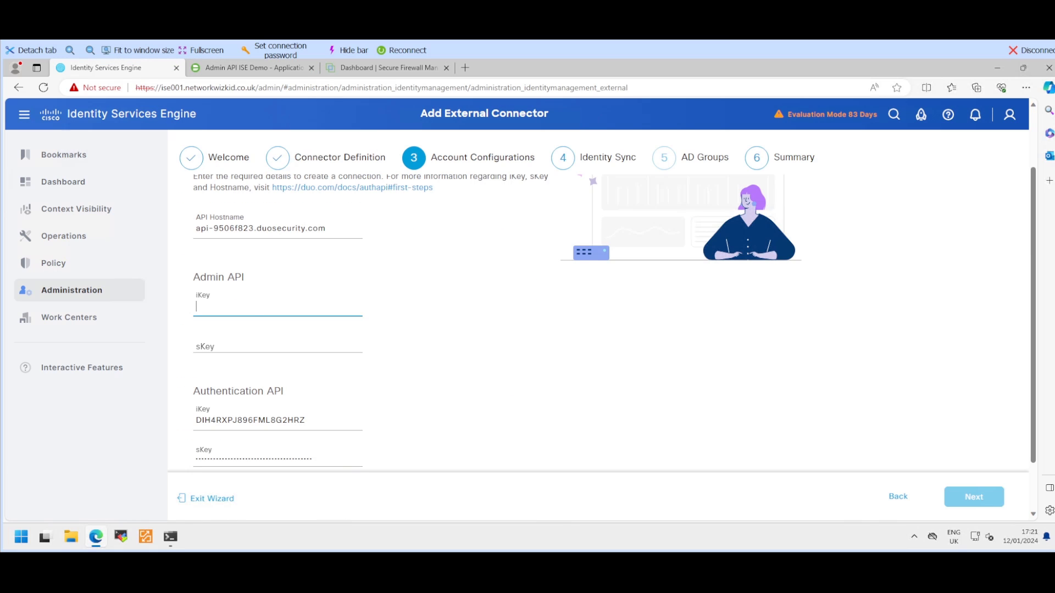
{"action": "key", "text": "ctrl+v"}
{"action": "key", "text": "ctrl+Tab"}
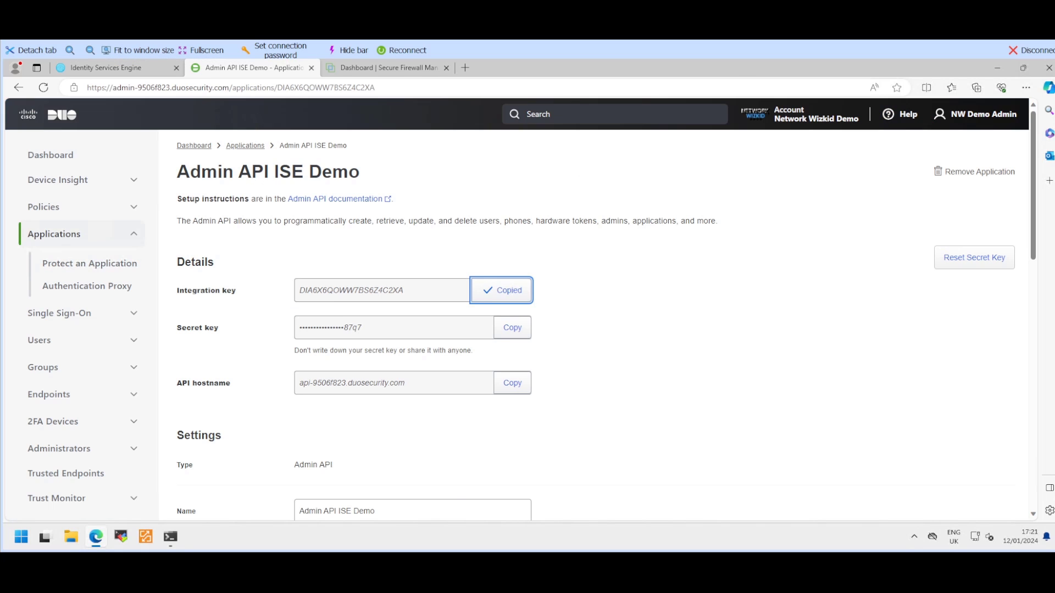
{"action": "left_click", "coordinate": [512, 327]}
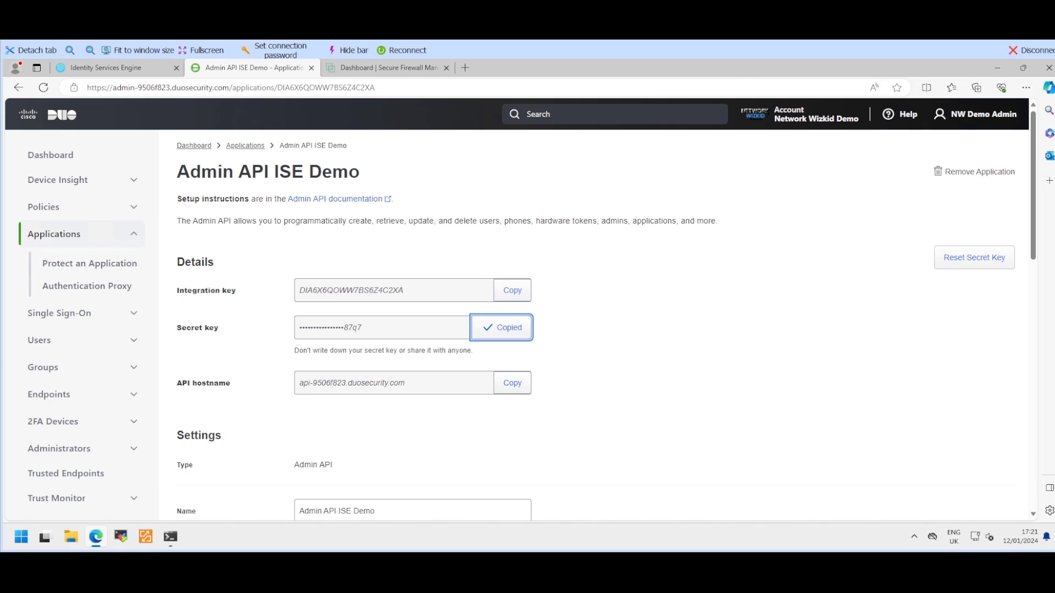
{"action": "key", "text": "ctrl+shift+Tab"}
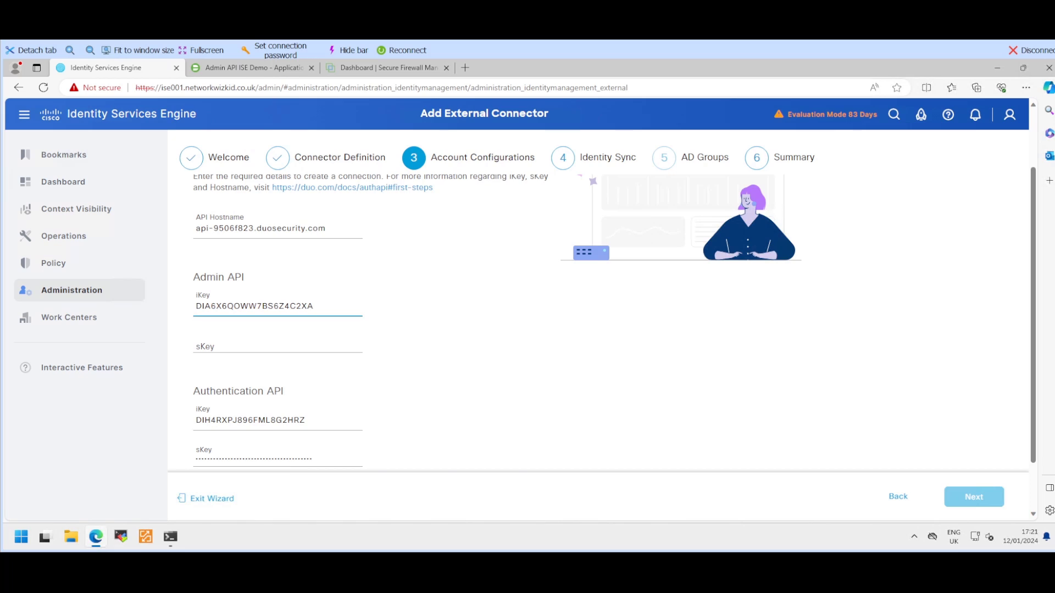
{"action": "left_click", "coordinate": [277, 344]}
{"action": "key", "text": "ctrl+v"}
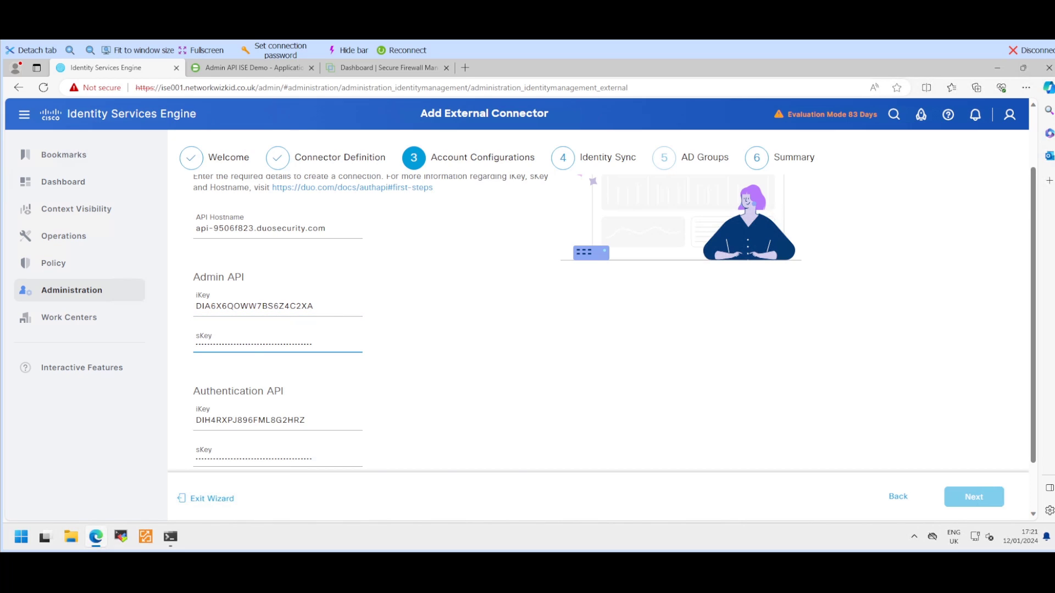
Step: Test the Duo connection and confirm all integration and secret keys are valid
{"action": "scroll", "coordinate": [598, 318], "scroll_direction": "down", "scroll_amount": 1}
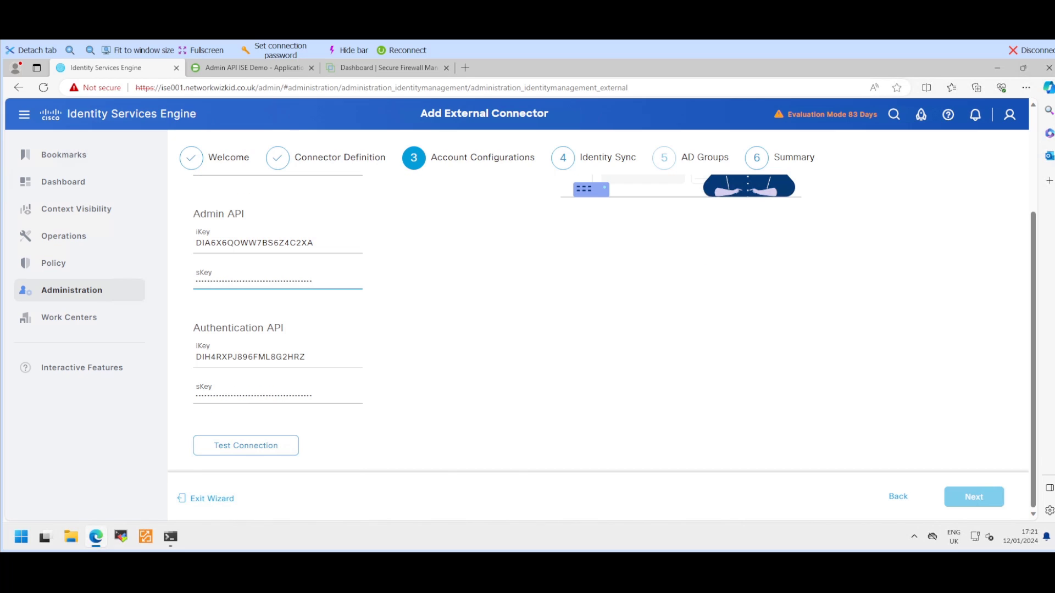
{"action": "left_click", "coordinate": [246, 446]}
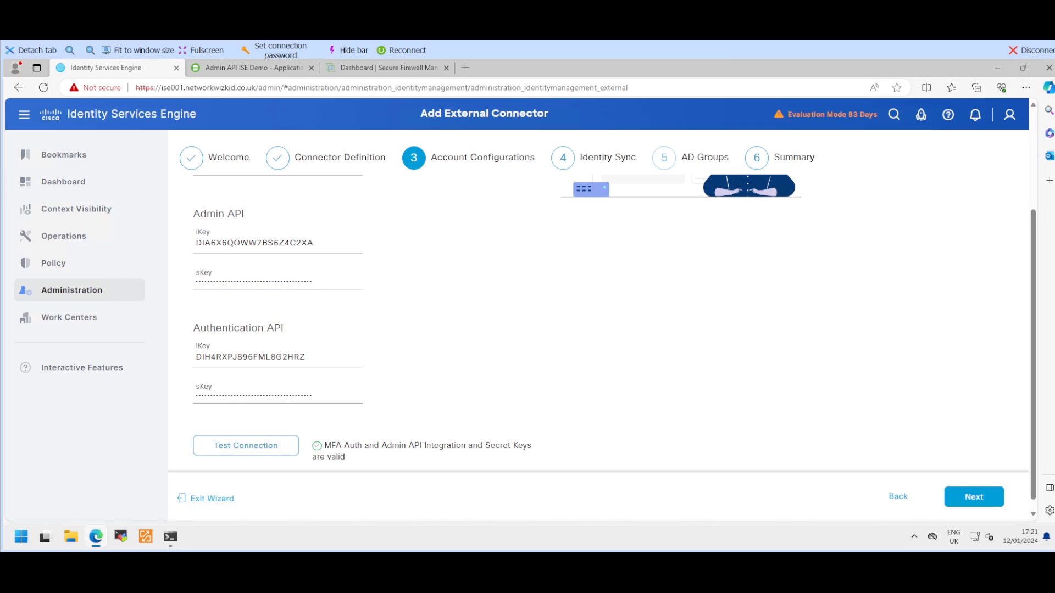
{"action": "scroll", "coordinate": [615, 341], "scroll_direction": "down", "scroll_amount": 1}
{"action": "left_click_drag", "start_coordinate": [325, 434], "coordinate": [535, 446]}
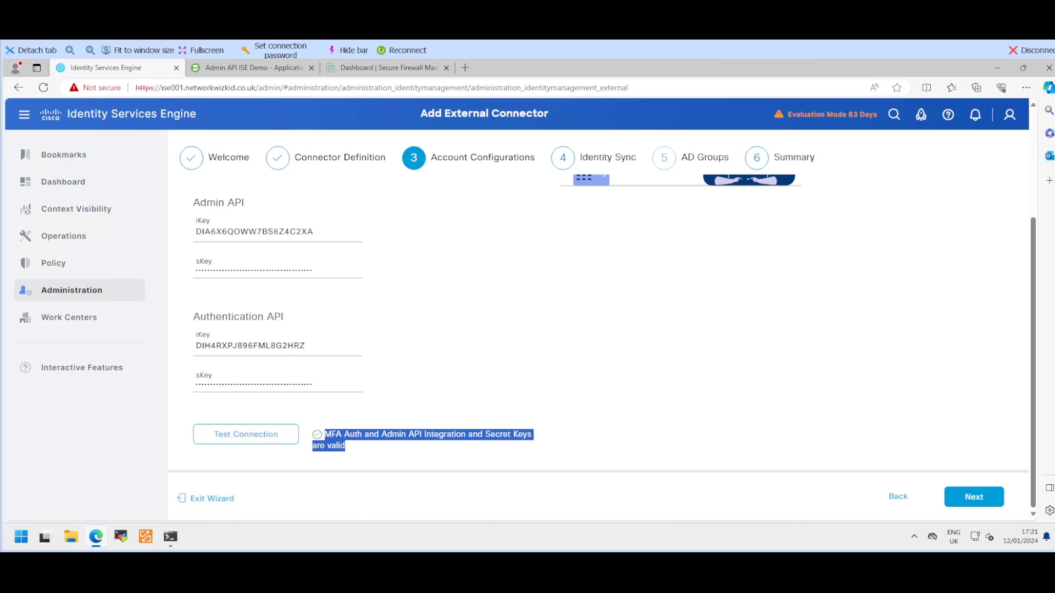
Step: Use the networkwizkid.co.uk domain as the source and name the identity sync 'Demo ISE AD Sync'
{"action": "left_click", "coordinate": [974, 496]}
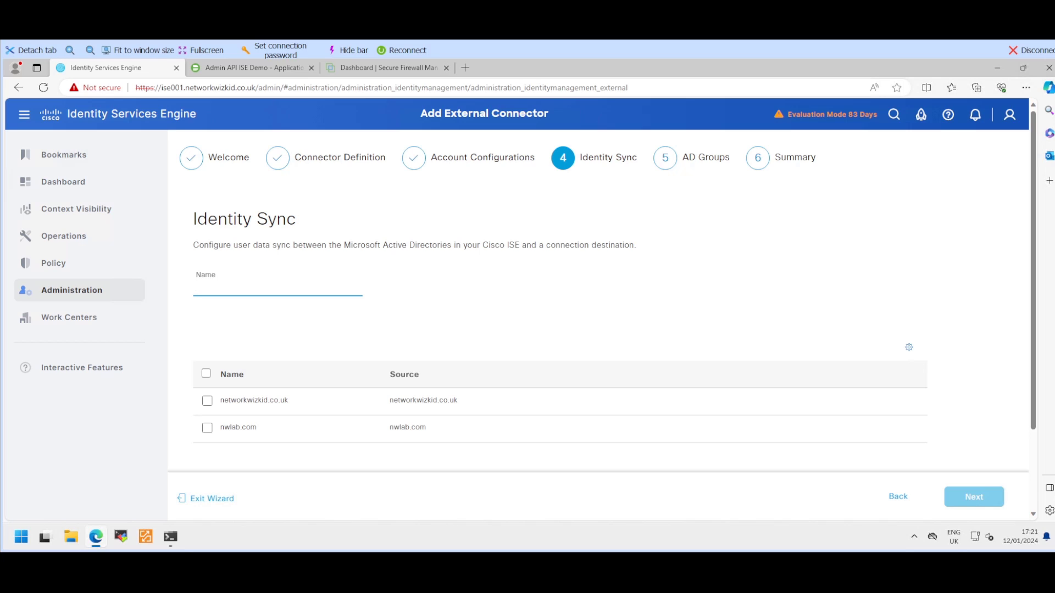
{"action": "left_click", "coordinate": [207, 401]}
{"action": "left_click", "coordinate": [277, 287]}
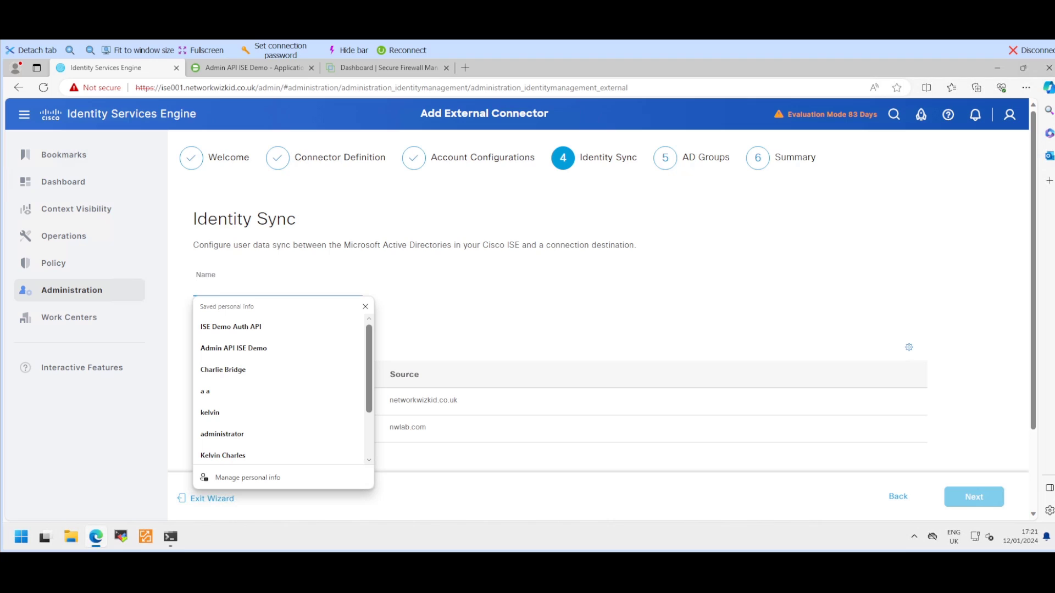
{"action": "type", "text": "D"}
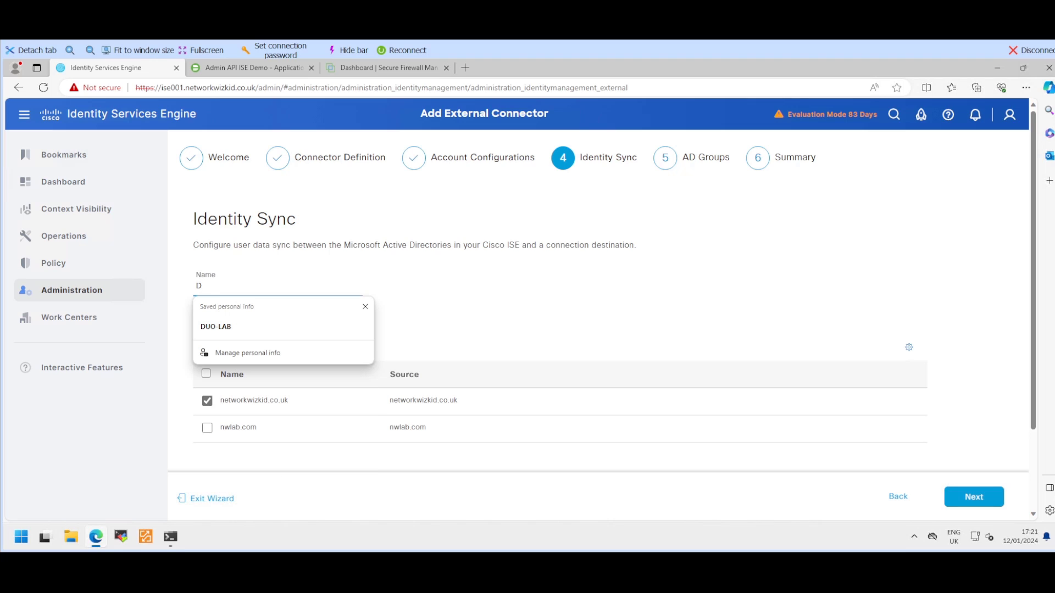
{"action": "type", "text": "emo "}
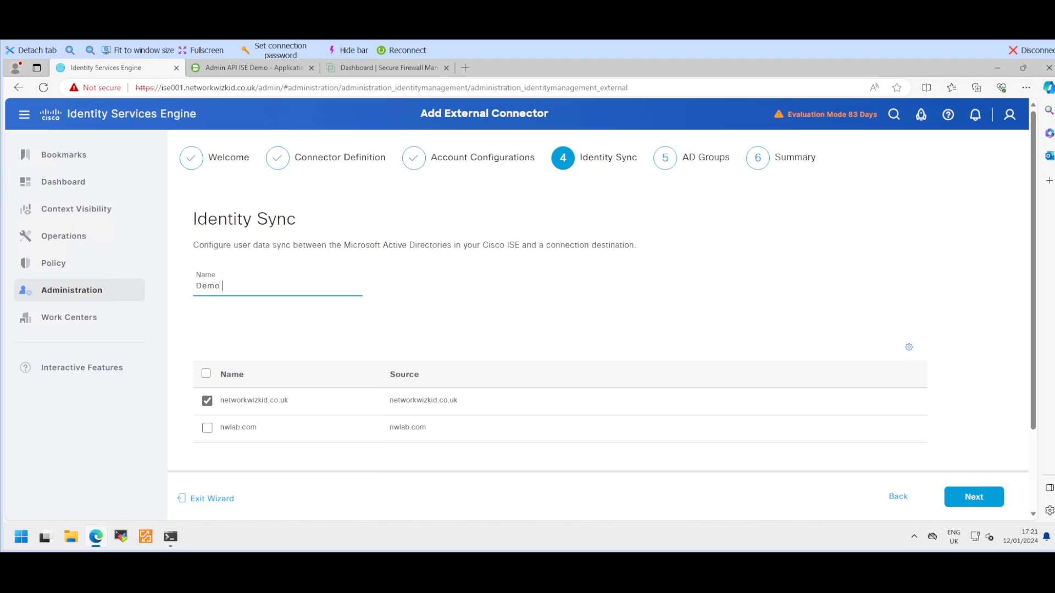
{"action": "type", "text": "ISE AD Synb"}
{"action": "key", "text": "BackSpace"}
{"action": "key", "text": "BackSpace"}
{"action": "type", "text": "nc"}
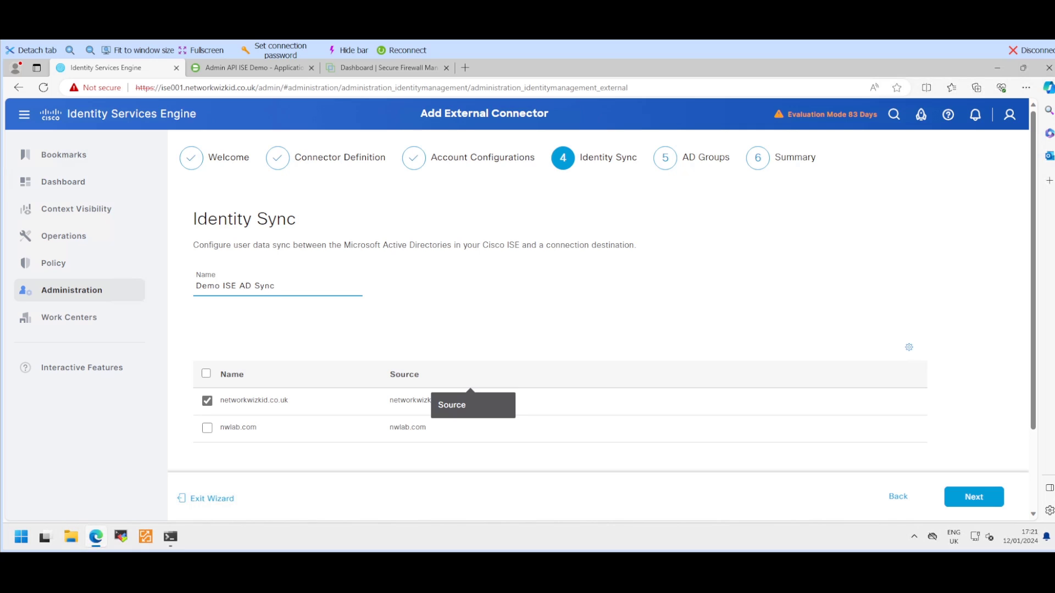
{"action": "left_click", "coordinate": [974, 497]}
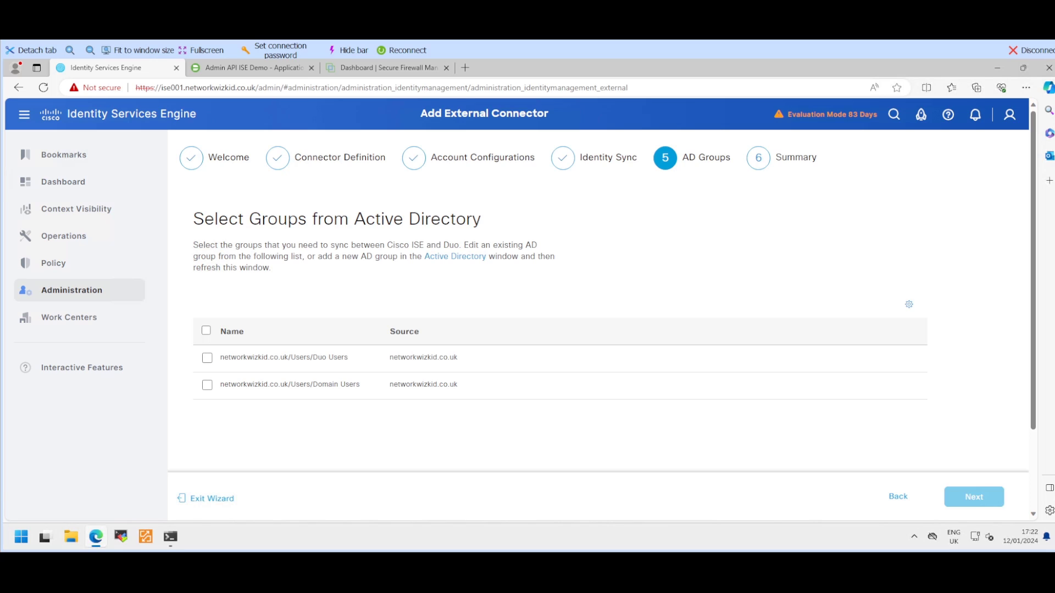
Step: Sync the Duo Users group, finish the MFA_DEMO connector, and open it from the MFA list
{"action": "left_click", "coordinate": [207, 358]}
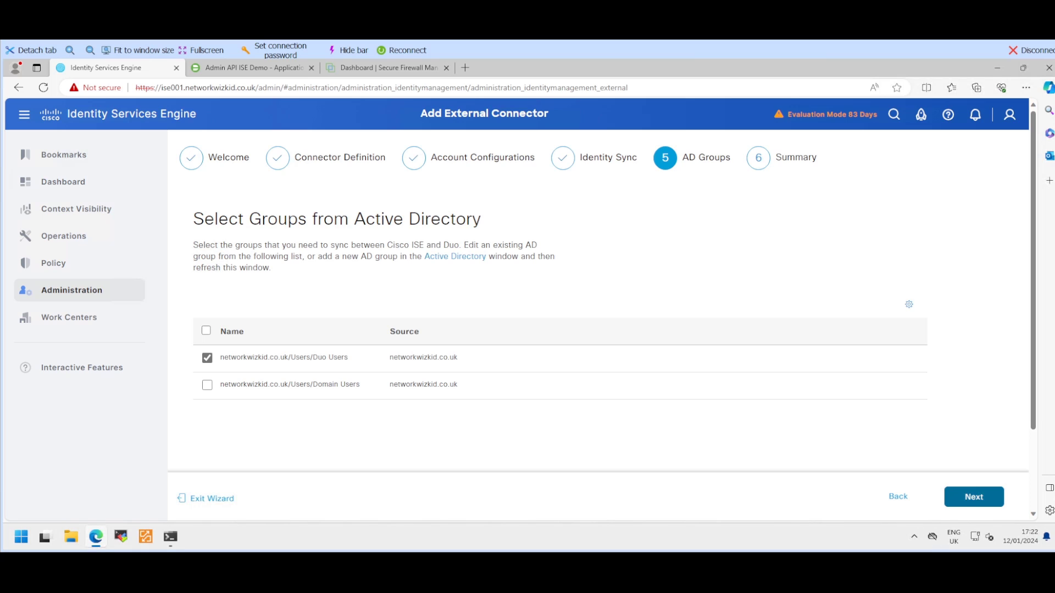
{"action": "left_click", "coordinate": [974, 498]}
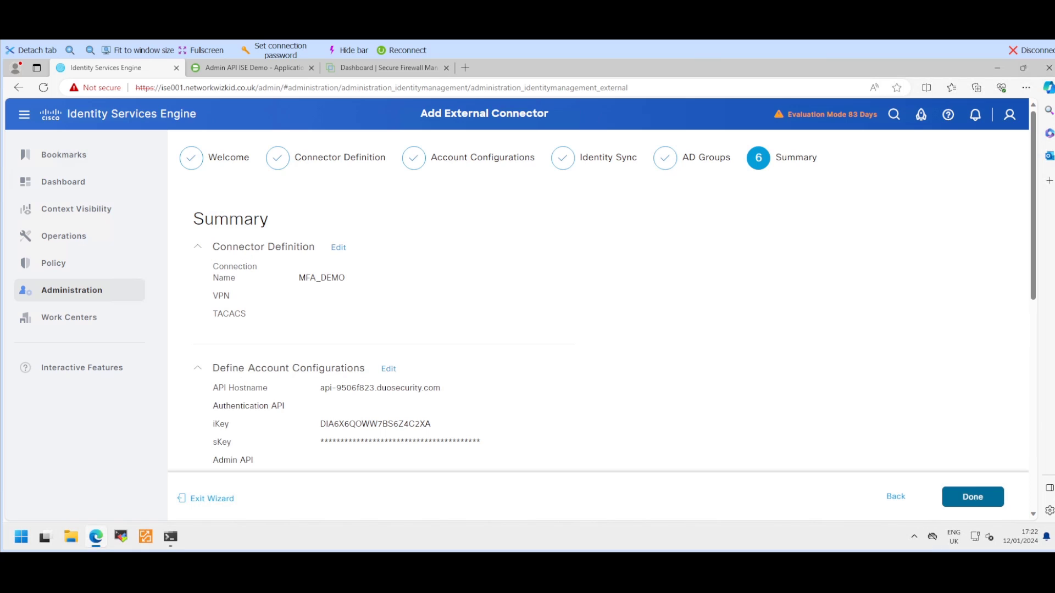
{"action": "left_click", "coordinate": [974, 497]}
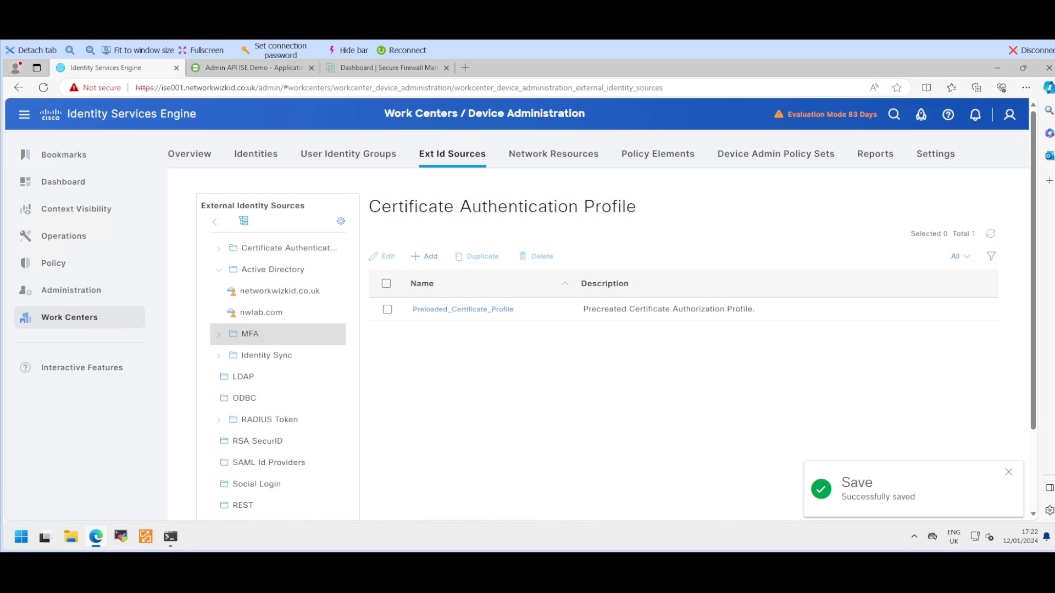
{"action": "left_click", "coordinate": [250, 334]}
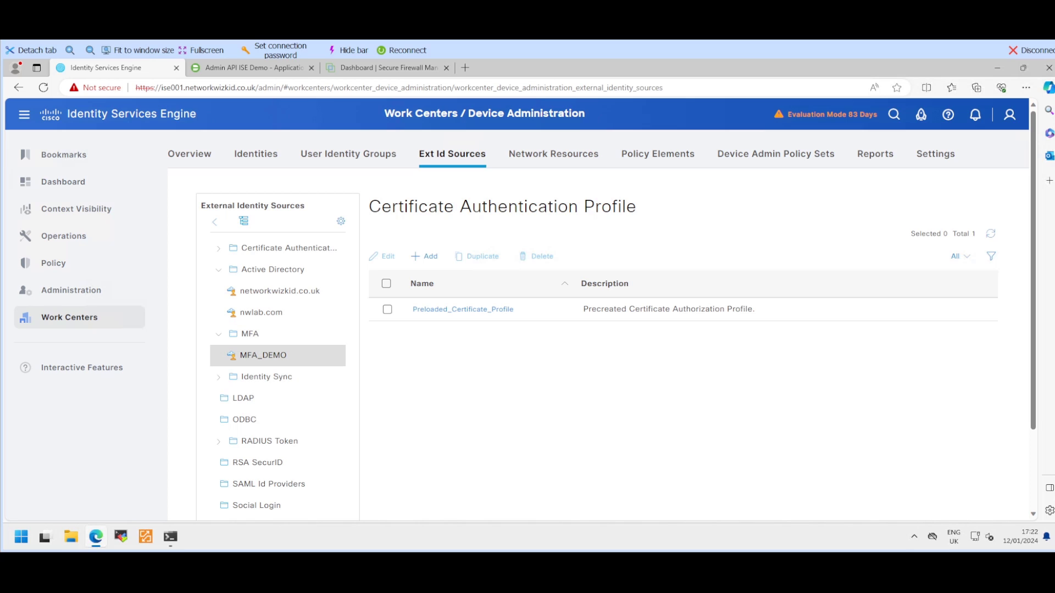
{"action": "left_click", "coordinate": [263, 355]}
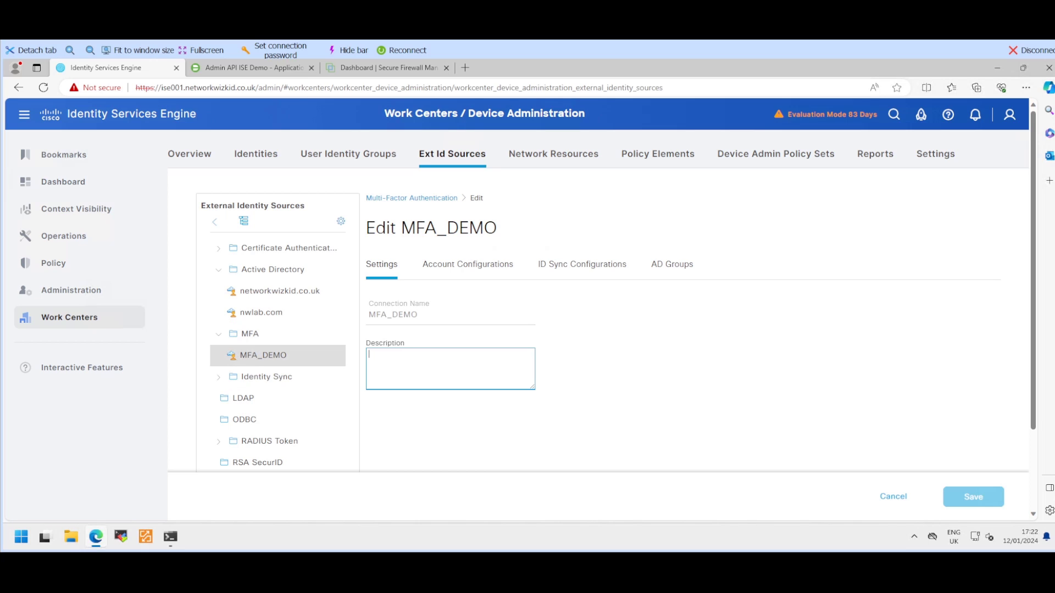
Step: Review MFA_DEMO's Account, ID Sync and AD Groups settings, ending on Duo Users ticked
{"action": "left_click", "coordinate": [467, 264]}
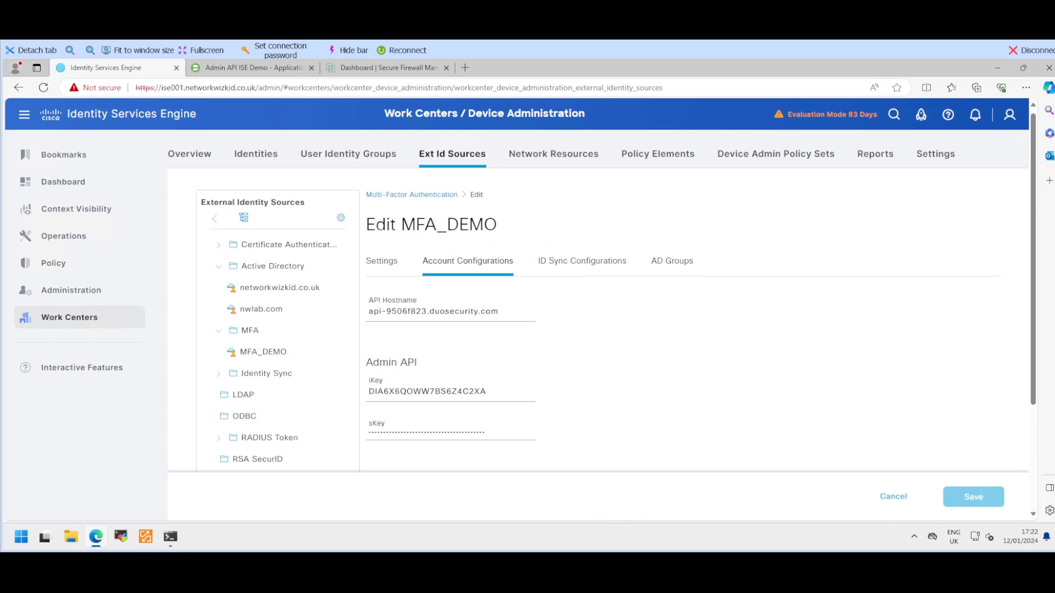
{"action": "scroll", "coordinate": [598, 330], "scroll_direction": "down", "scroll_amount": 3}
{"action": "scroll", "coordinate": [598, 329], "scroll_direction": "up", "scroll_amount": 3}
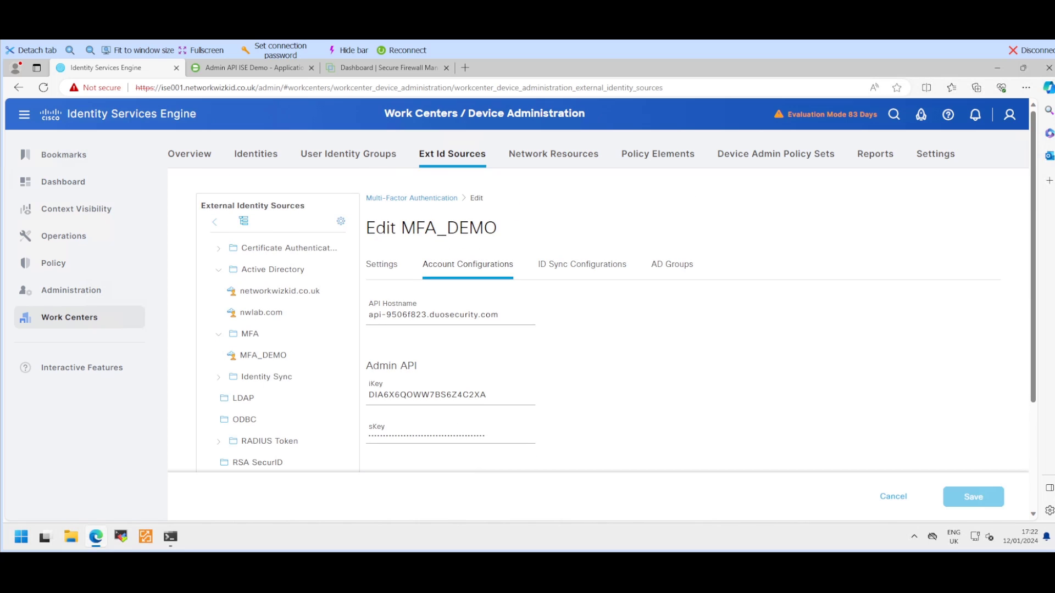
{"action": "left_click", "coordinate": [582, 264]}
{"action": "scroll", "coordinate": [598, 330], "scroll_direction": "down", "scroll_amount": 2}
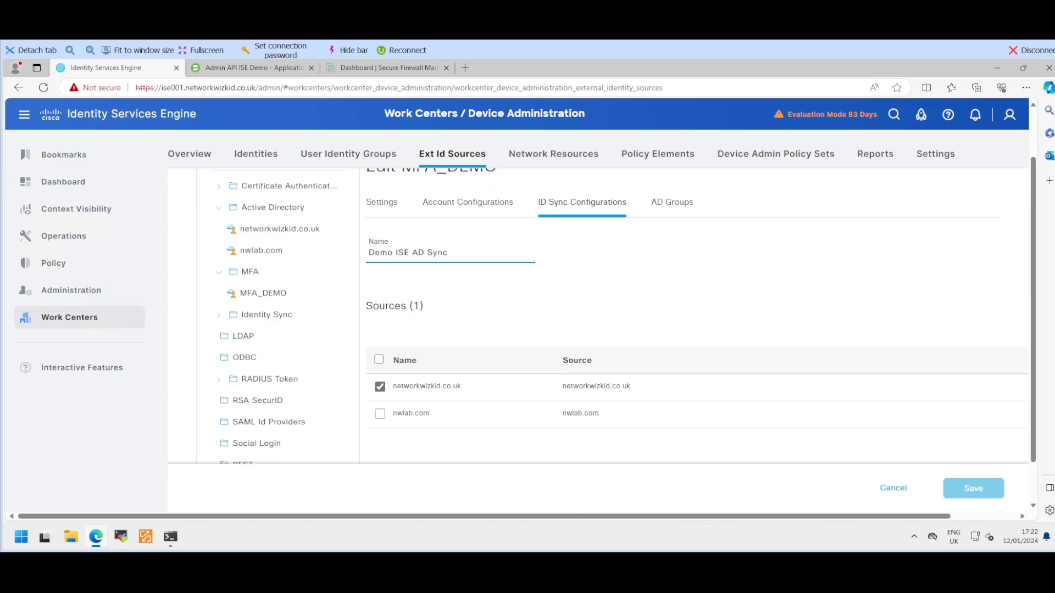
{"action": "scroll", "coordinate": [597, 330], "scroll_direction": "up", "scroll_amount": 2}
{"action": "left_click", "coordinate": [672, 265]}
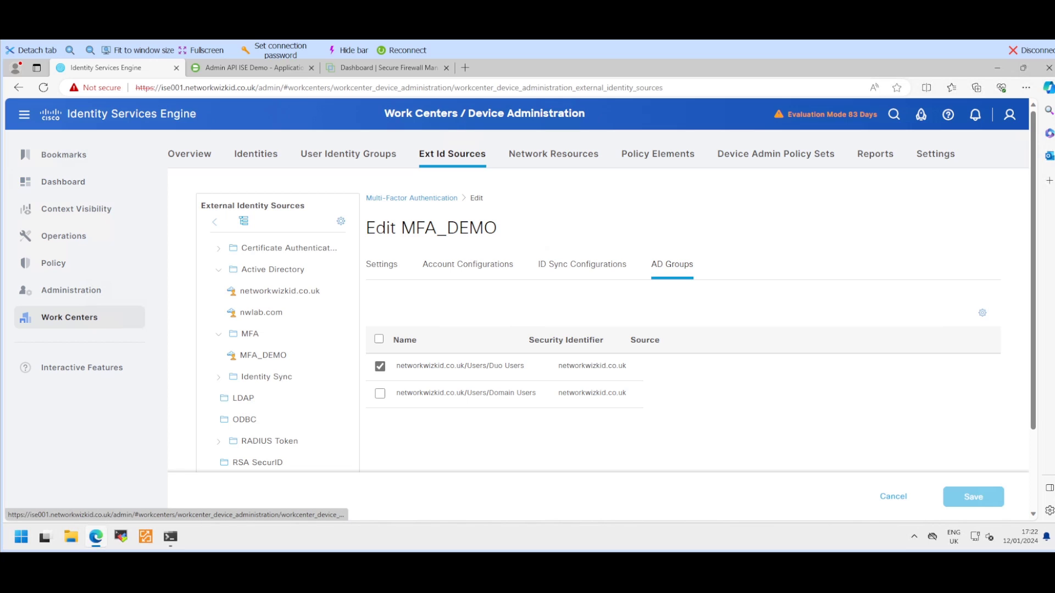
Step: Show the Duo users list: 6 users in total, 4 of them not enrolled
{"action": "left_click", "coordinate": [253, 69]}
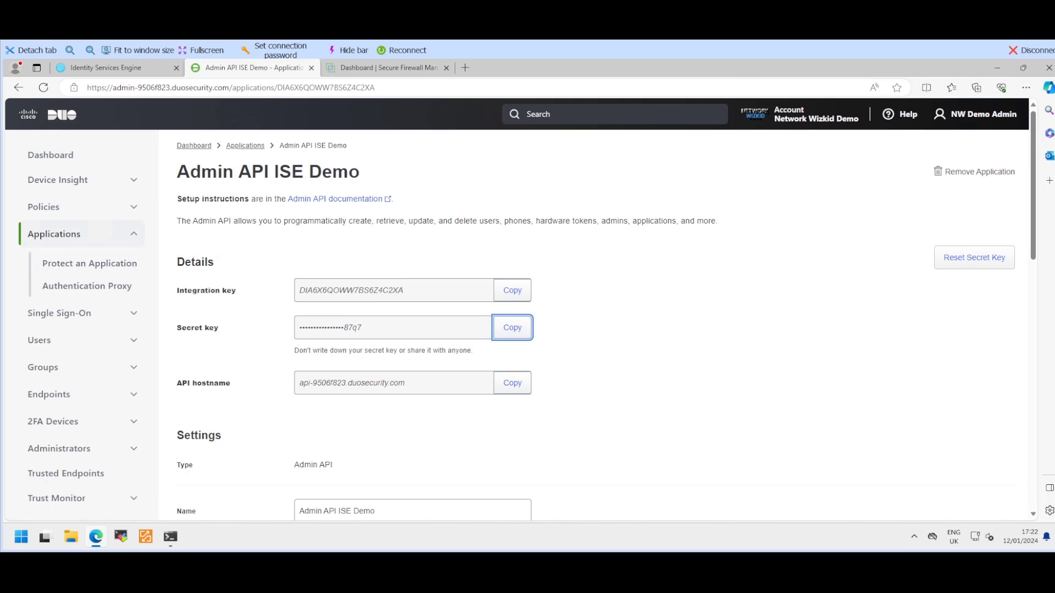
{"action": "scroll", "coordinate": [549, 308], "scroll_direction": "down", "scroll_amount": 1}
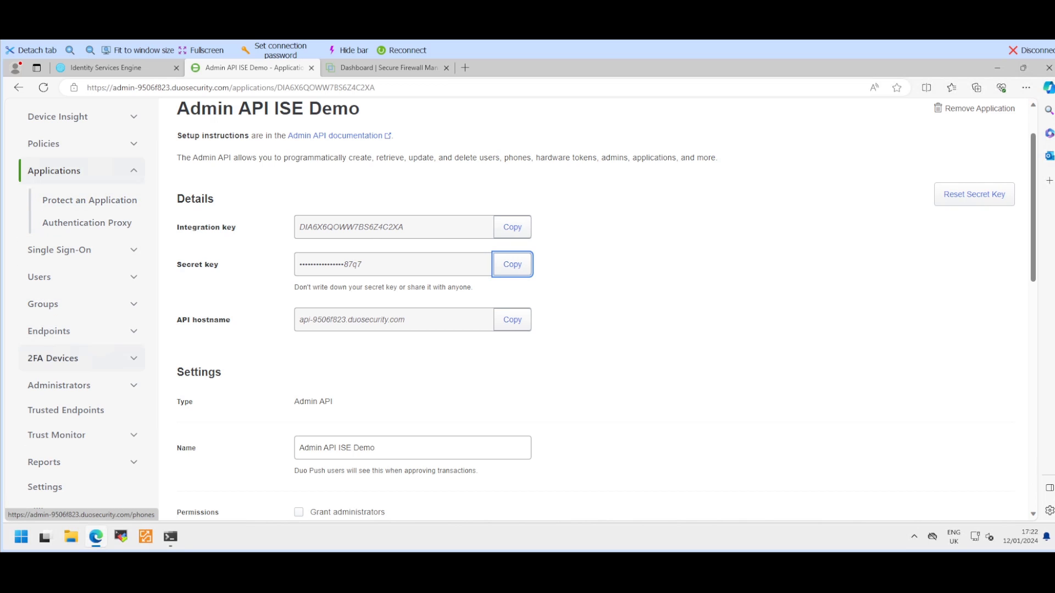
{"action": "left_click", "coordinate": [40, 277]}
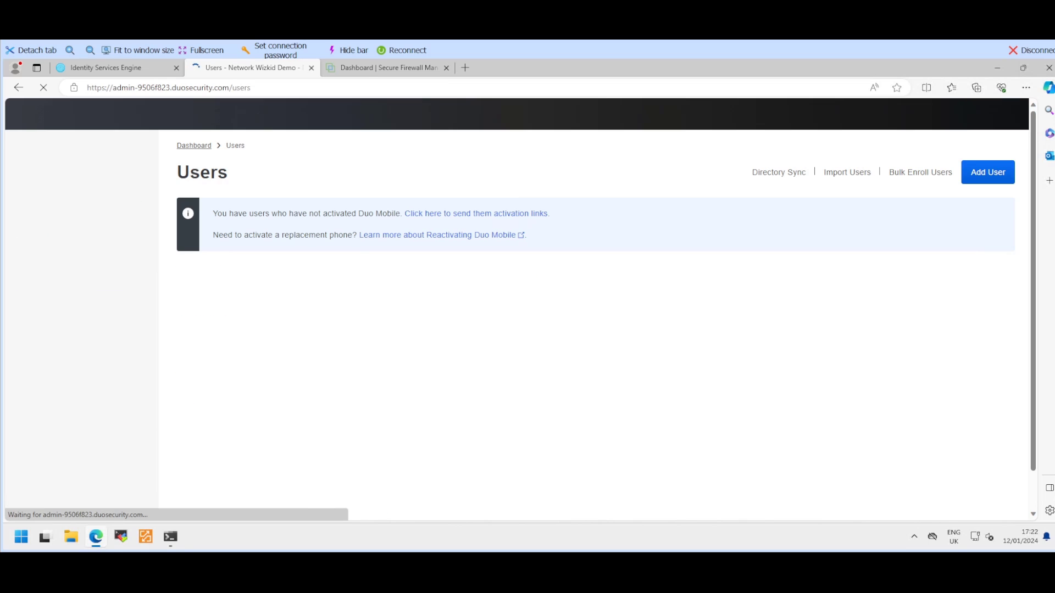
{"action": "scroll", "coordinate": [550, 308], "scroll_direction": "down", "scroll_amount": 2}
{"action": "scroll", "coordinate": [596, 307], "scroll_direction": "up", "scroll_amount": 2}
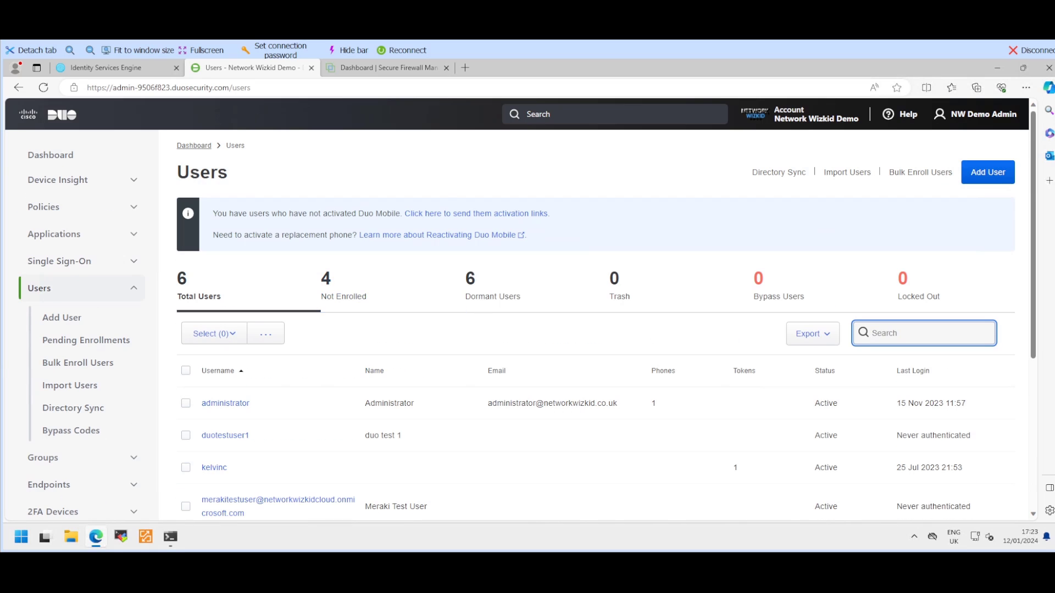
{"action": "scroll", "coordinate": [596, 308], "scroll_direction": "down", "scroll_amount": 1}
{"action": "scroll", "coordinate": [596, 308], "scroll_direction": "down", "scroll_amount": 1}
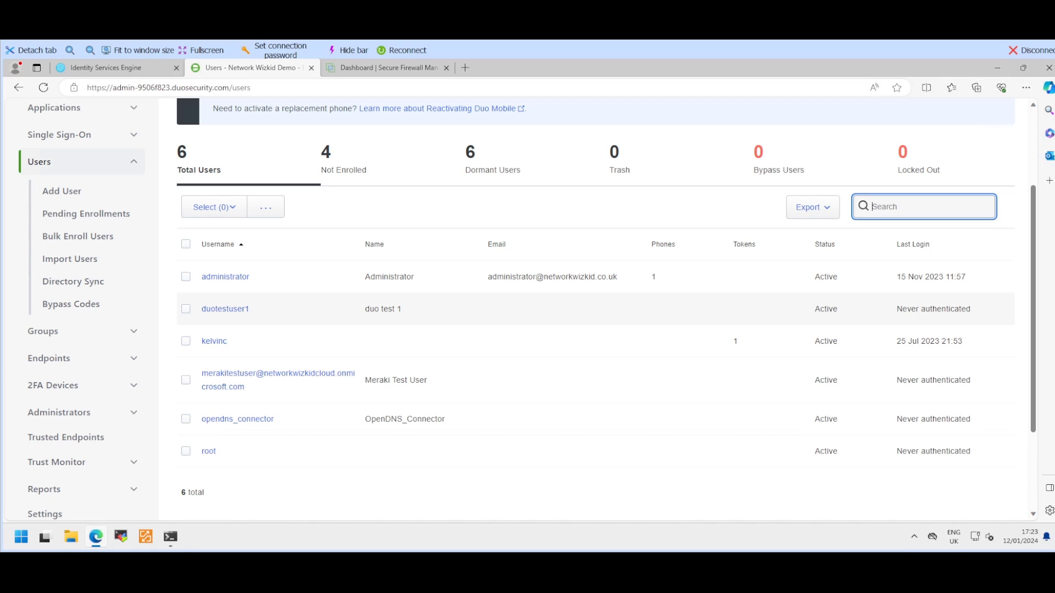
Step: Inspect the test user's details: synced from AD Sync, Active status, AD Sync group, no phones
{"action": "left_click", "coordinate": [225, 309]}
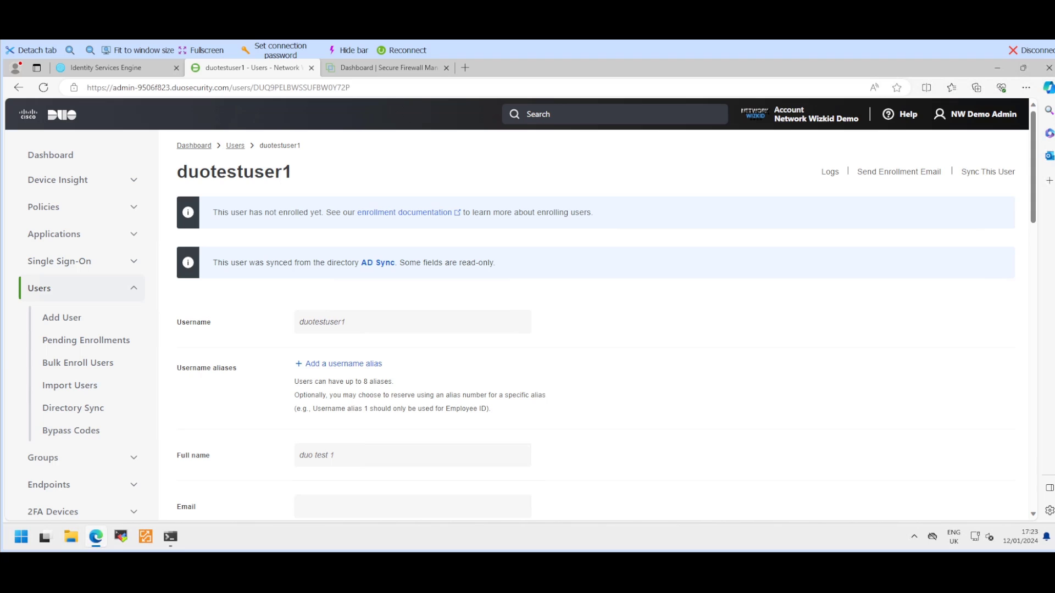
{"action": "left_click_drag", "start_coordinate": [217, 262], "coordinate": [348, 263]}
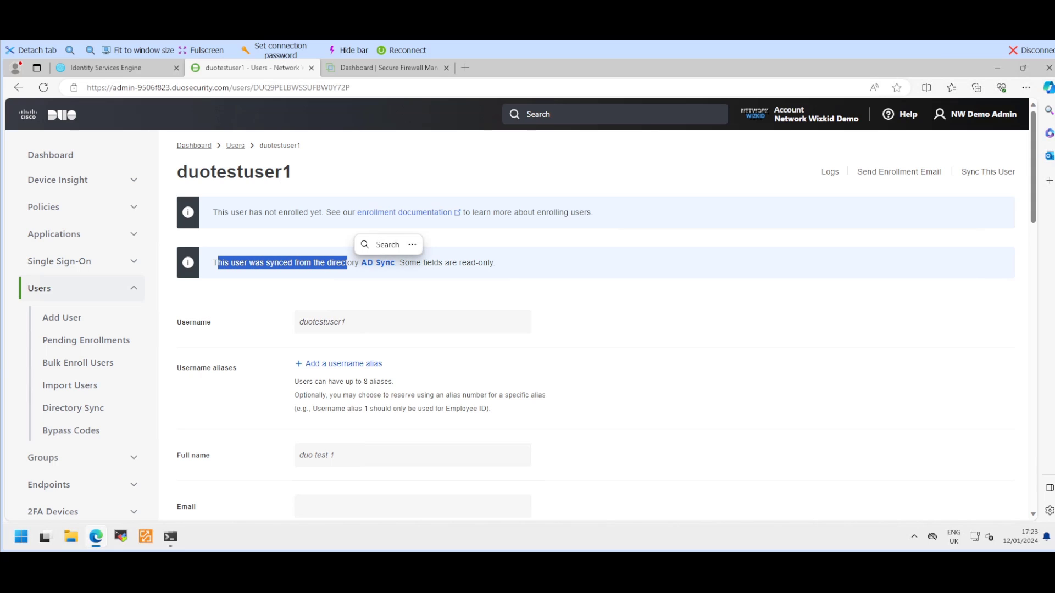
{"action": "scroll", "coordinate": [549, 308], "scroll_direction": "down", "scroll_amount": 1}
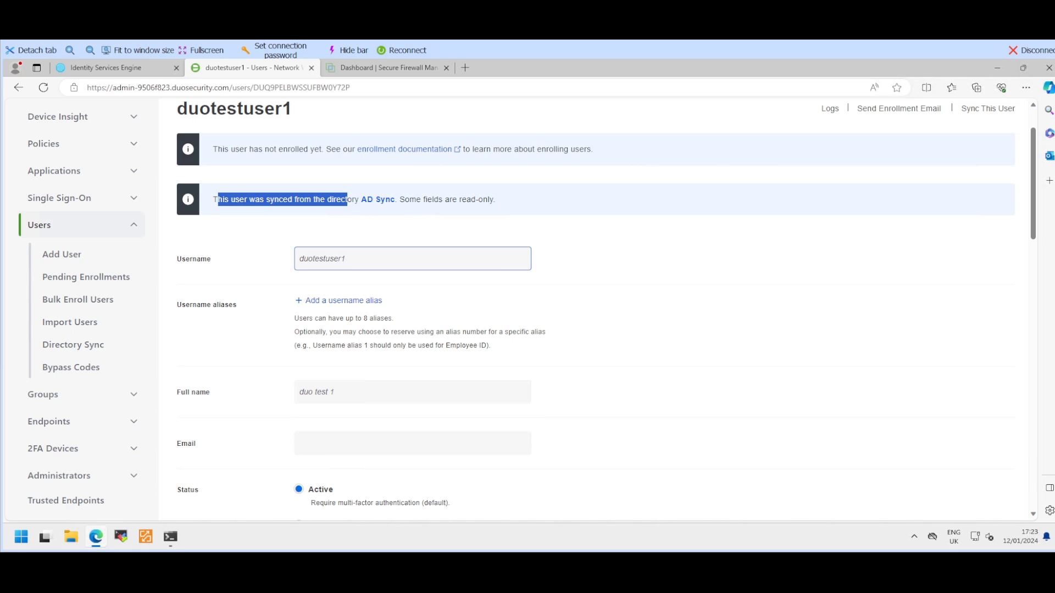
{"action": "scroll", "coordinate": [596, 308], "scroll_direction": "down", "scroll_amount": 1}
{"action": "scroll", "coordinate": [596, 308], "scroll_direction": "up", "scroll_amount": 2}
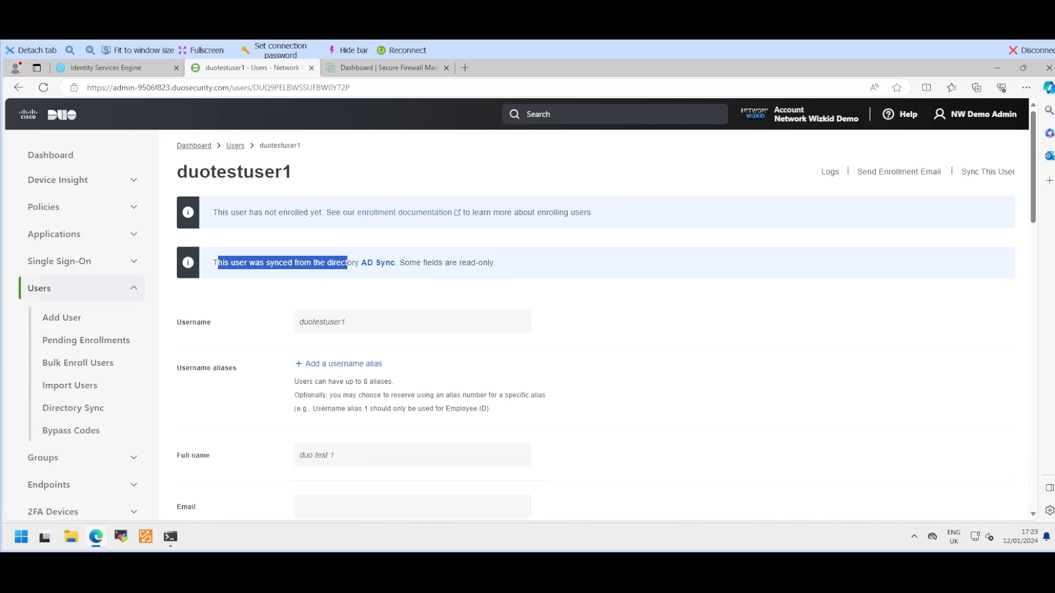
{"action": "scroll", "coordinate": [596, 308], "scroll_direction": "down", "scroll_amount": 20}
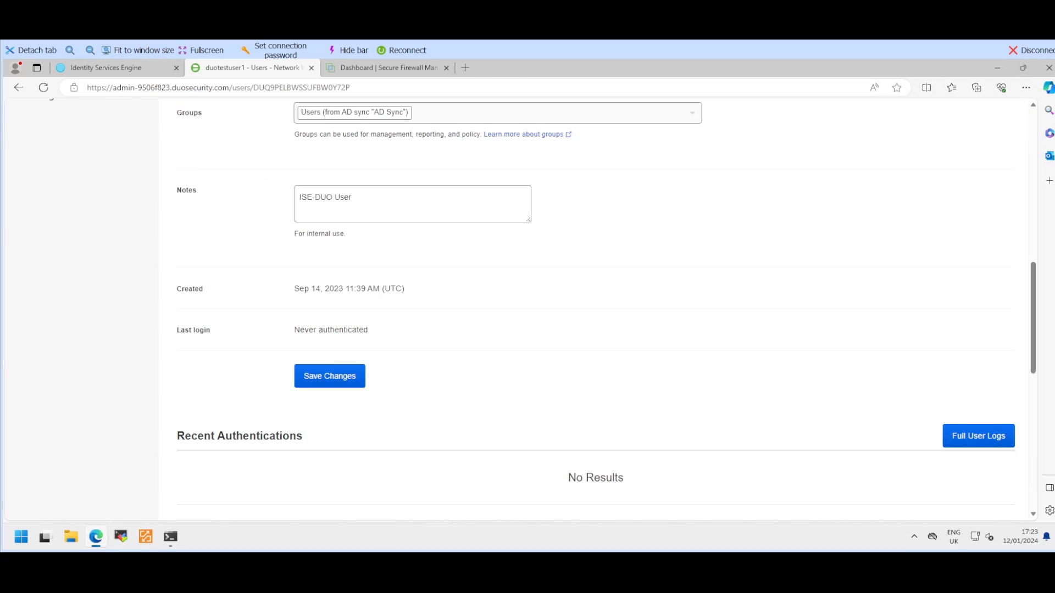
{"action": "scroll", "coordinate": [596, 308], "scroll_direction": "down", "scroll_amount": 1}
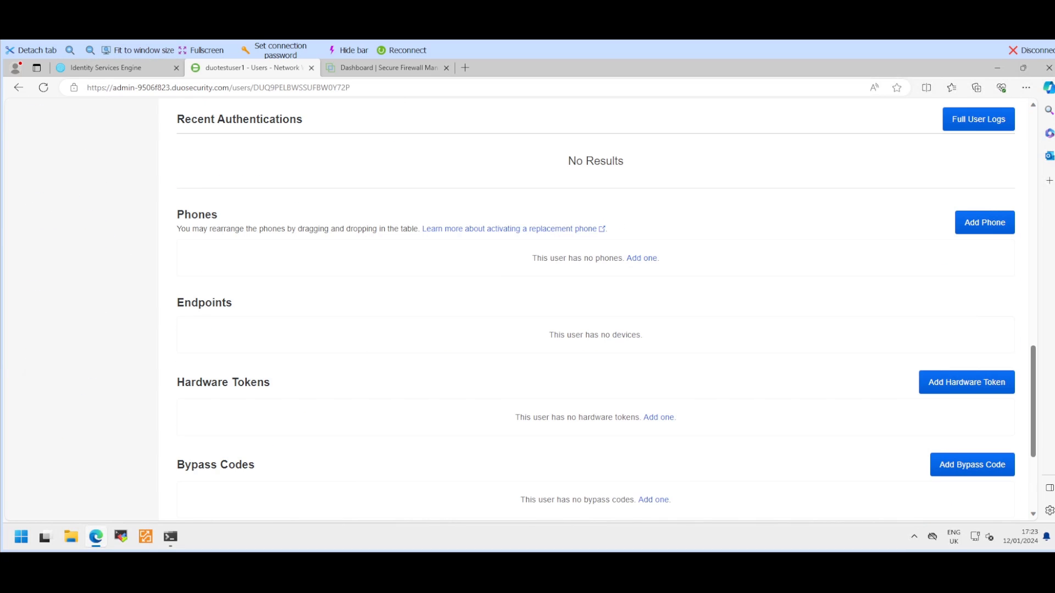
{"action": "scroll", "coordinate": [596, 307], "scroll_direction": "down", "scroll_amount": 2}
{"action": "scroll", "coordinate": [596, 308], "scroll_direction": "up", "scroll_amount": 1}
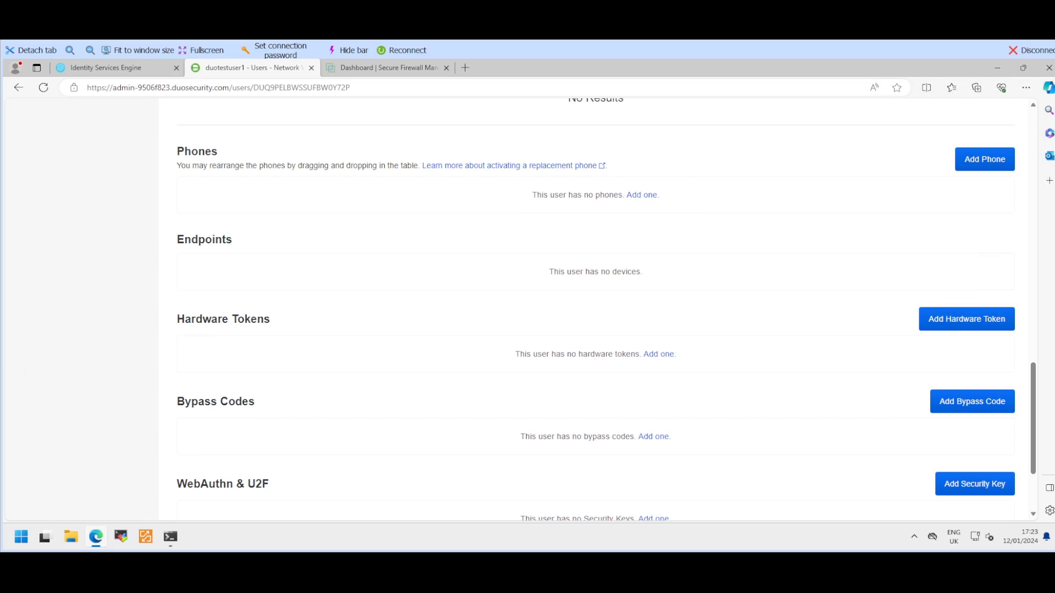
{"action": "scroll", "coordinate": [596, 307], "scroll_direction": "up", "scroll_amount": 1}
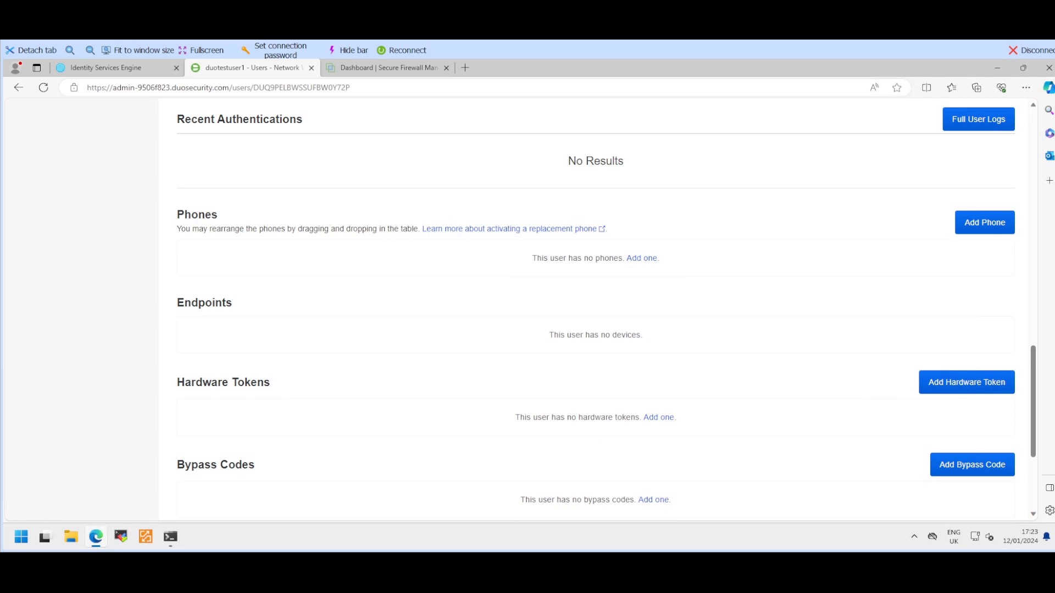
{"action": "scroll", "coordinate": [597, 308], "scroll_direction": "up", "scroll_amount": 5}
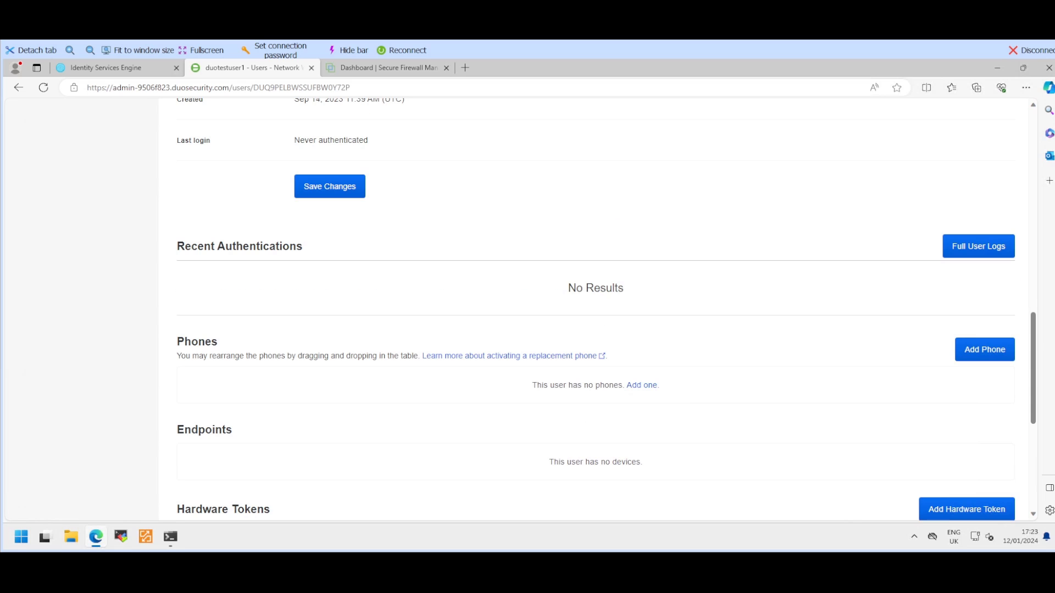
{"action": "scroll", "coordinate": [596, 308], "scroll_direction": "up", "scroll_amount": 2}
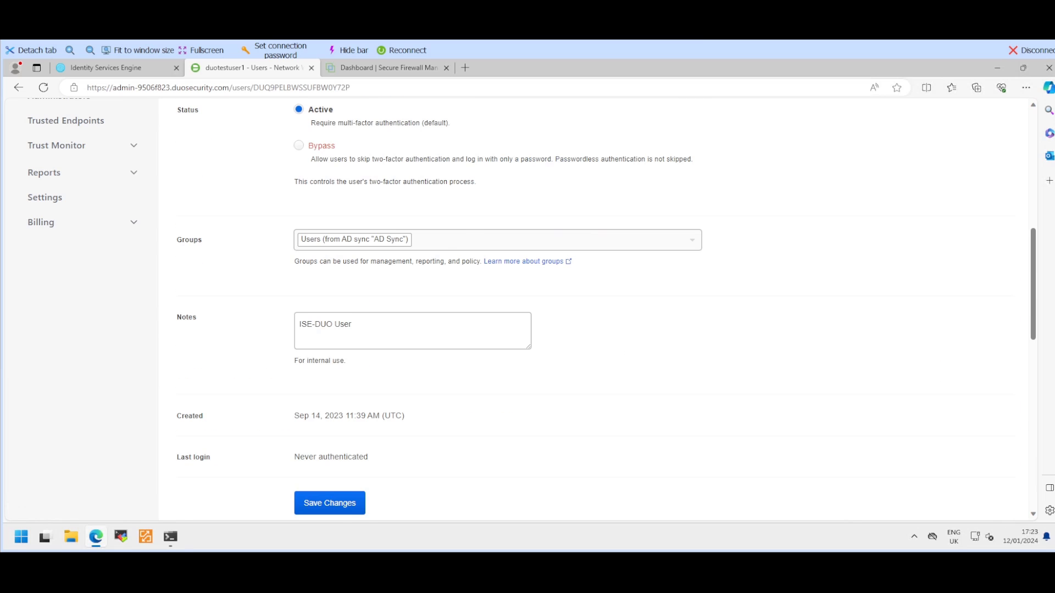
{"action": "scroll", "coordinate": [597, 307], "scroll_direction": "up", "scroll_amount": 1}
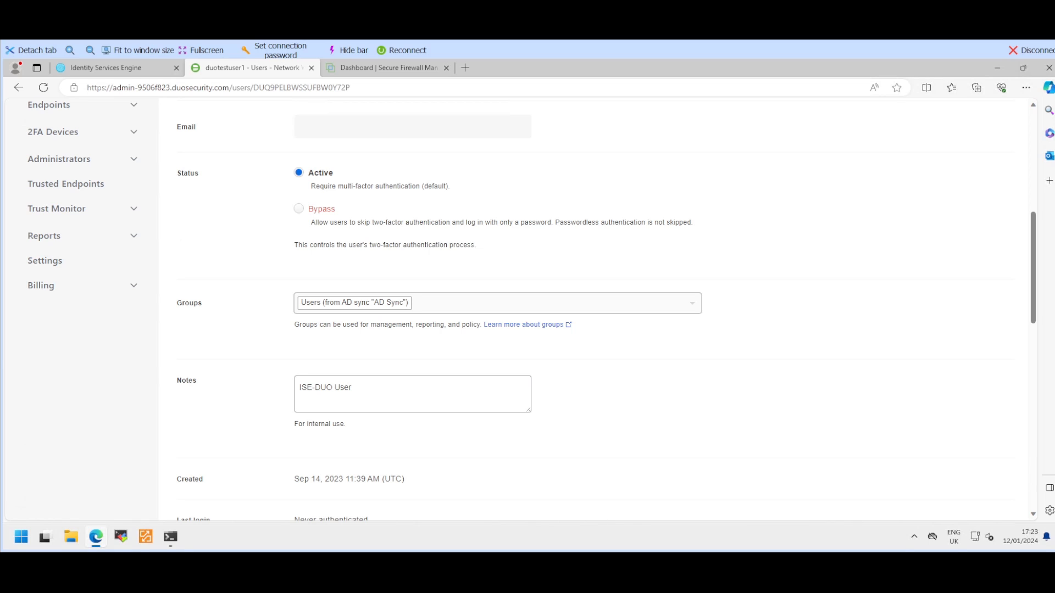
{"action": "scroll", "coordinate": [596, 308], "scroll_direction": "up", "scroll_amount": 1}
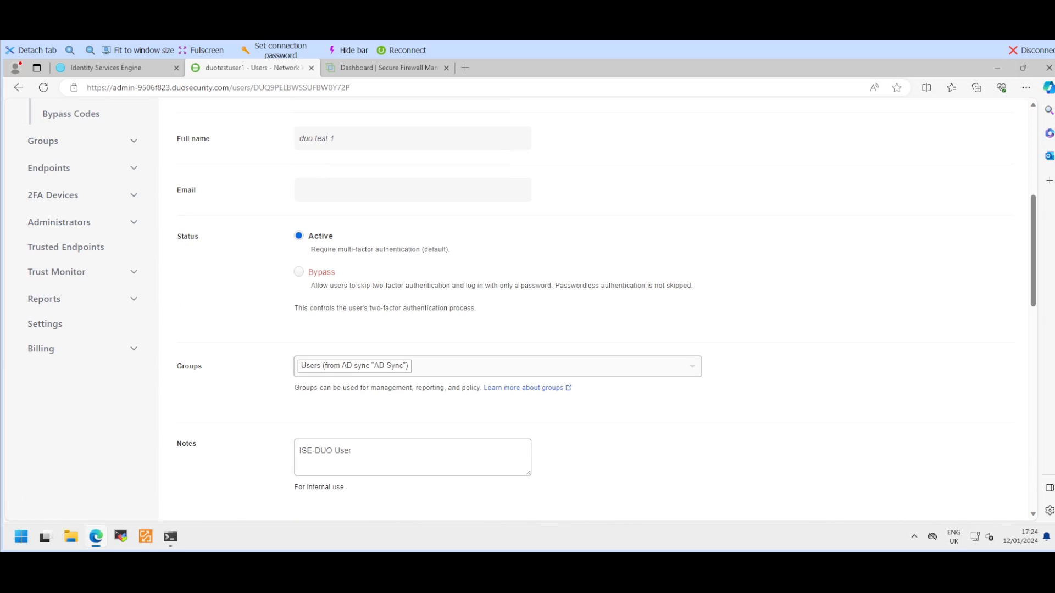
{"action": "scroll", "coordinate": [596, 307], "scroll_direction": "up", "scroll_amount": 1}
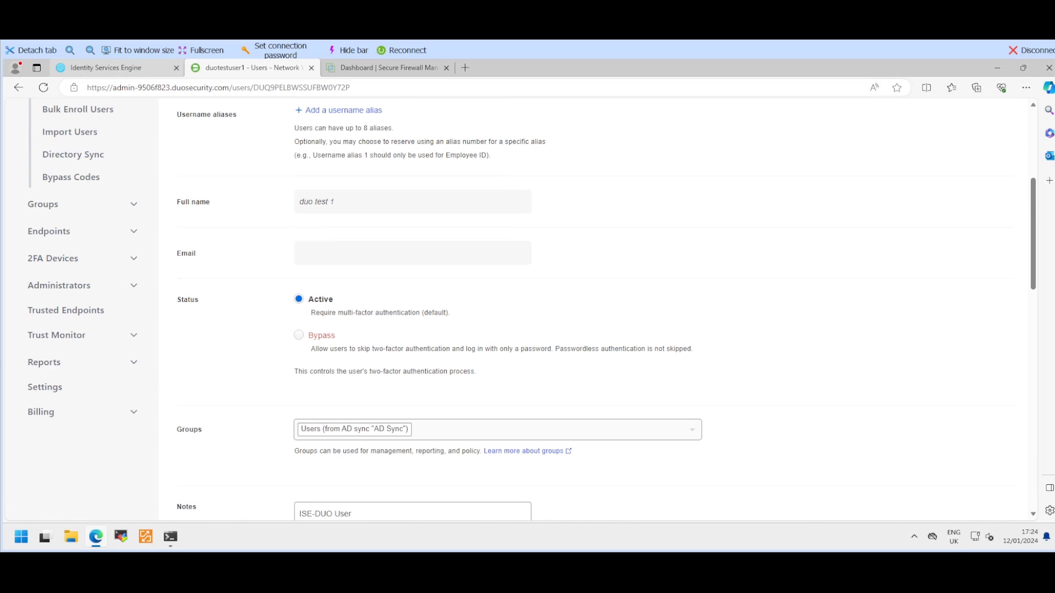
Step: Tick networkwizkid.co.uk/Users/Domain Users alongside Duo Users for MFA_DEMO and save
{"action": "left_click", "coordinate": [105, 67]}
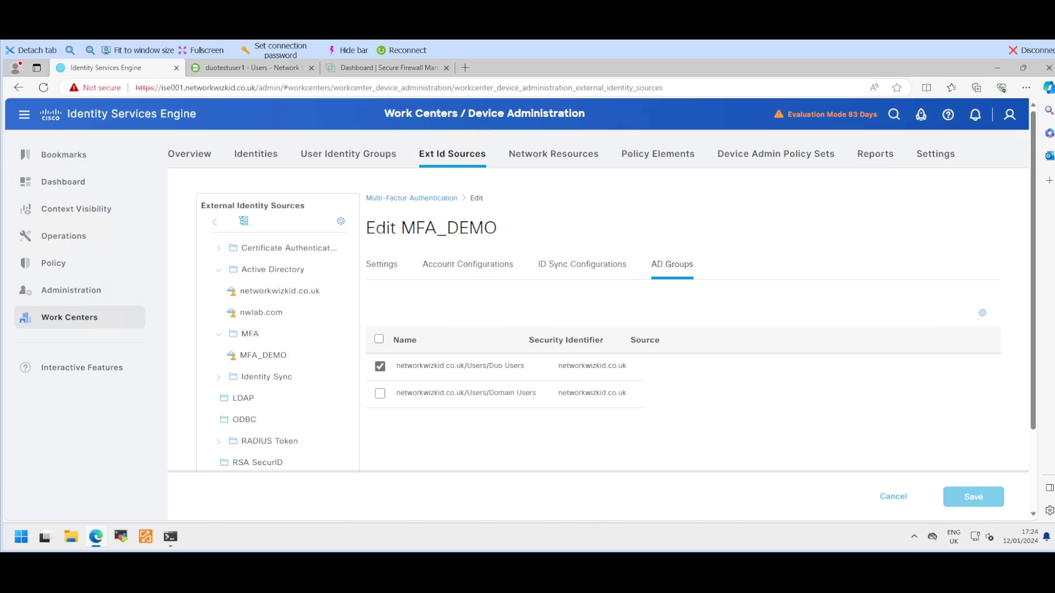
{"action": "left_click", "coordinate": [379, 393]}
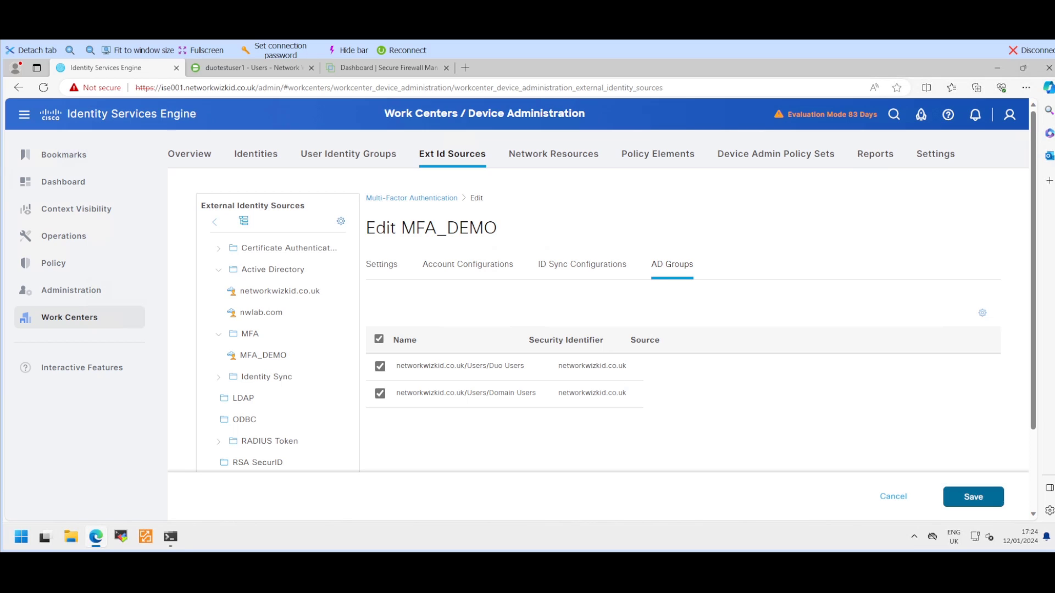
{"action": "left_click", "coordinate": [973, 497]}
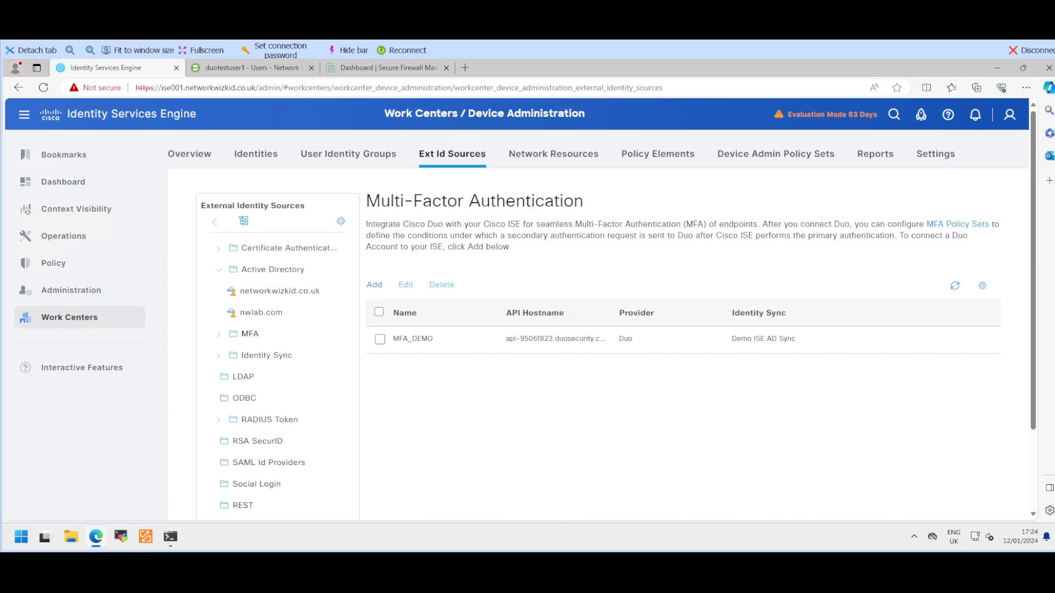
Step: Add a policy set above Default and name it 'ISE MFA DEMO'
{"action": "mouse_move", "coordinate": [64, 154]}
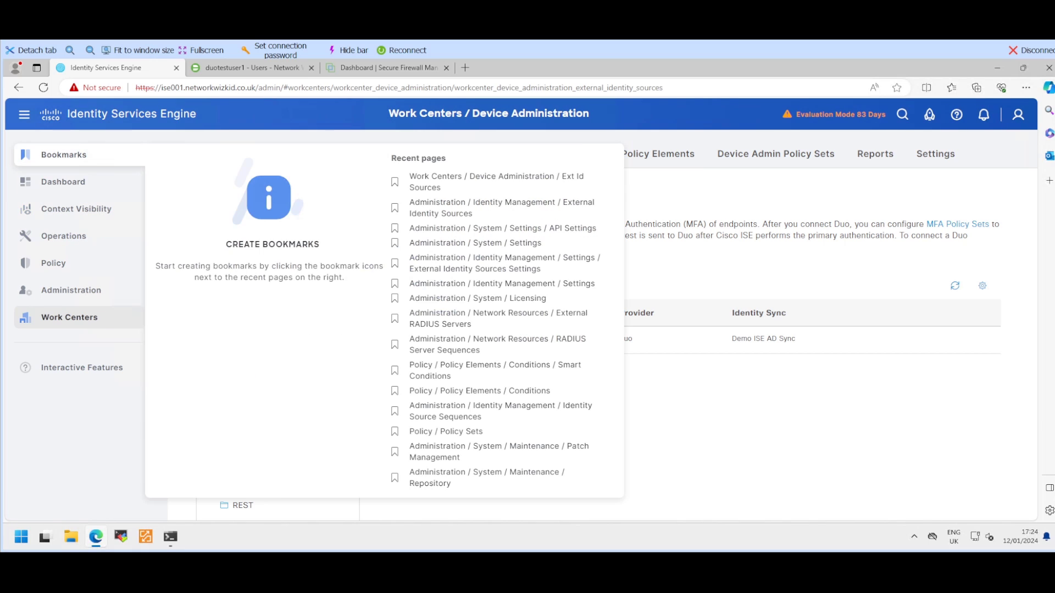
{"action": "mouse_move", "coordinate": [53, 263]}
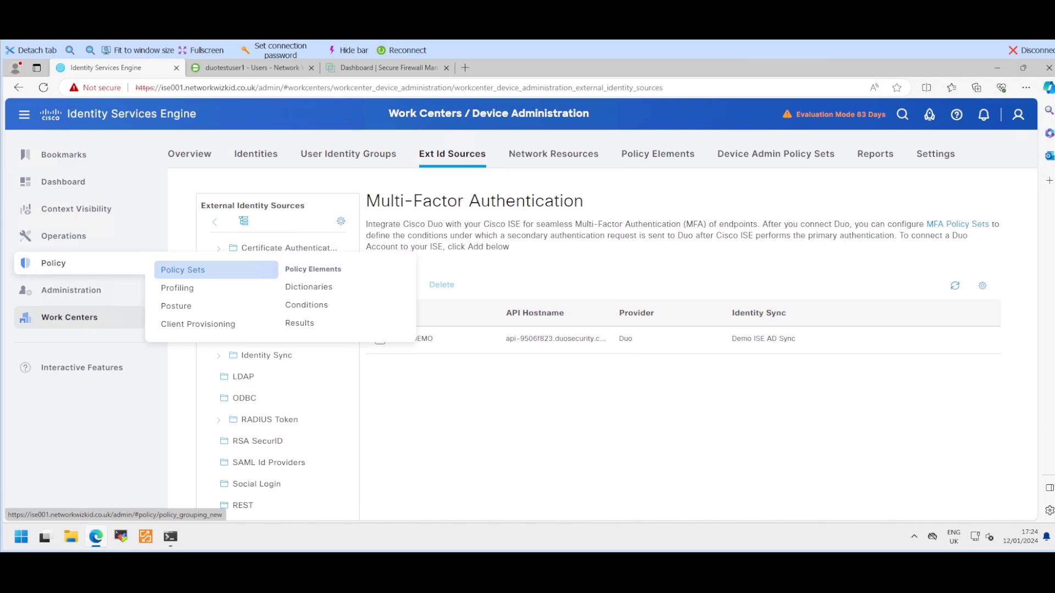
{"action": "left_click", "coordinate": [183, 269]}
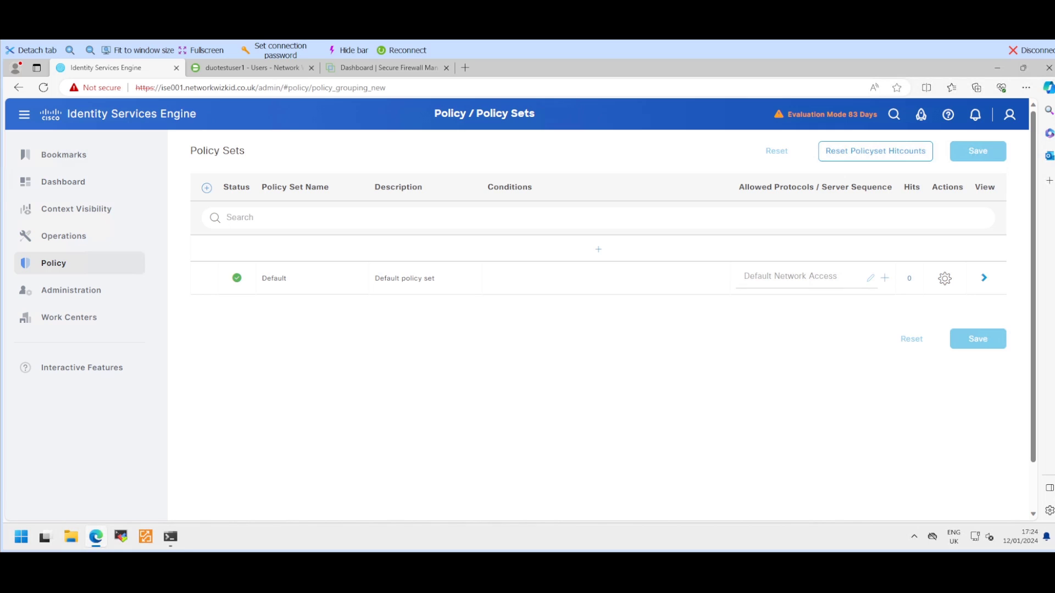
{"action": "left_click", "coordinate": [207, 188]}
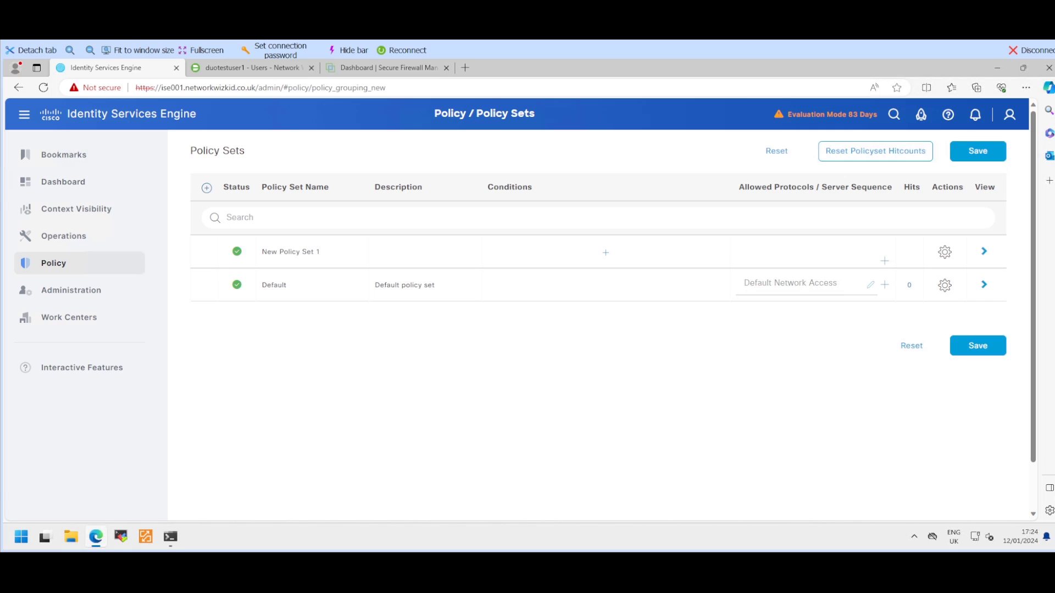
{"action": "key", "text": "ctrl+a"}
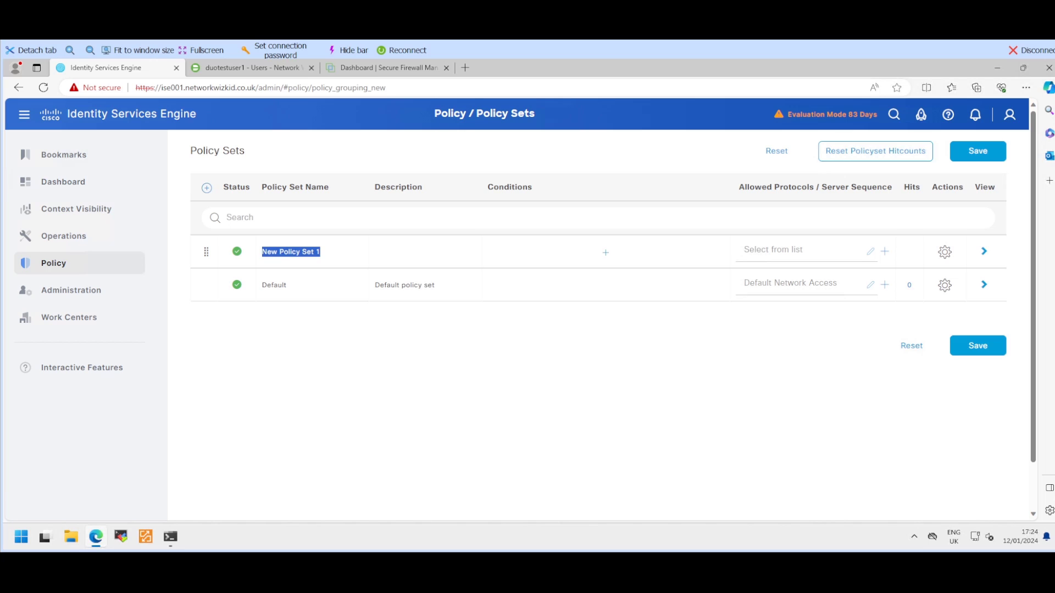
{"action": "type", "text": "ISE M"}
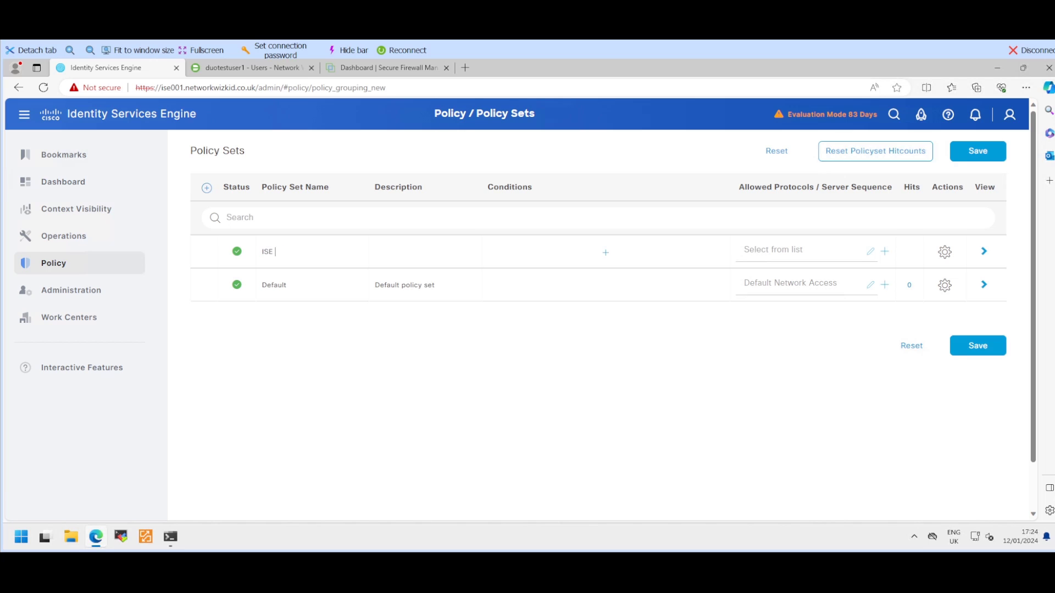
{"action": "type", "text": "FA DM"}
{"action": "key", "text": "BackSpace"}
{"action": "type", "text": "EMO"}
Step: Build a condition on the Radius NAS-Port-Type attribute using the Equals operator
{"action": "left_click", "coordinate": [605, 252]}
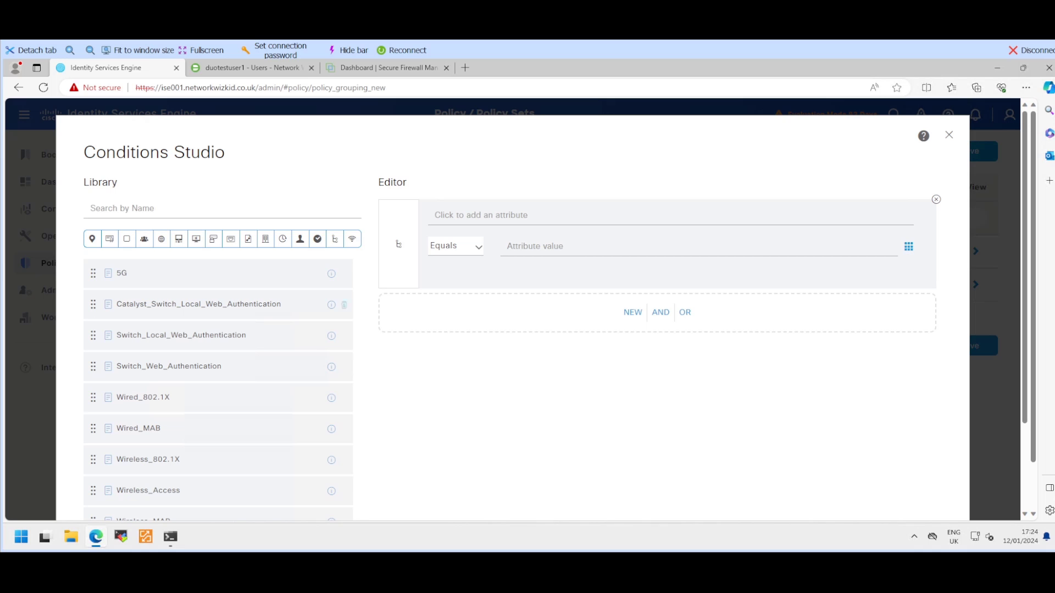
{"action": "scroll", "coordinate": [511, 308], "scroll_direction": "down", "scroll_amount": 1}
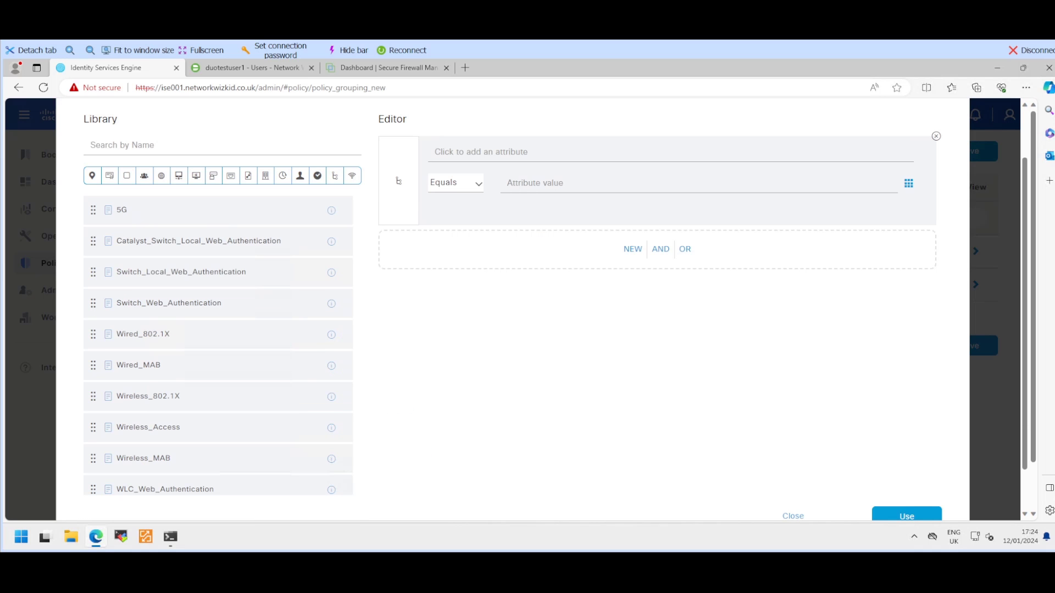
{"action": "scroll", "coordinate": [511, 307], "scroll_direction": "up", "scroll_amount": 1}
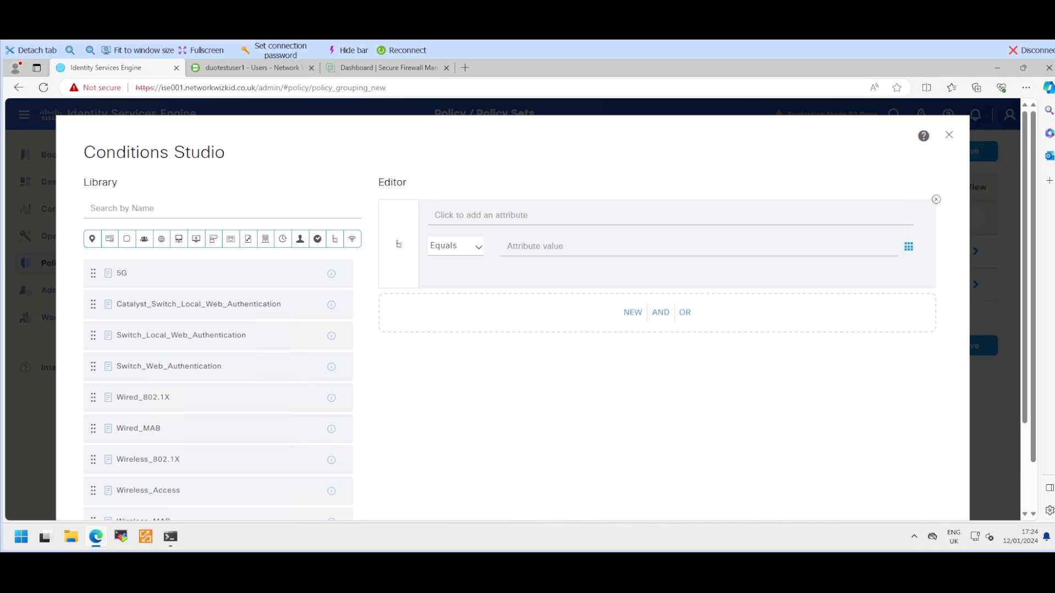
{"action": "left_click", "coordinate": [456, 246]}
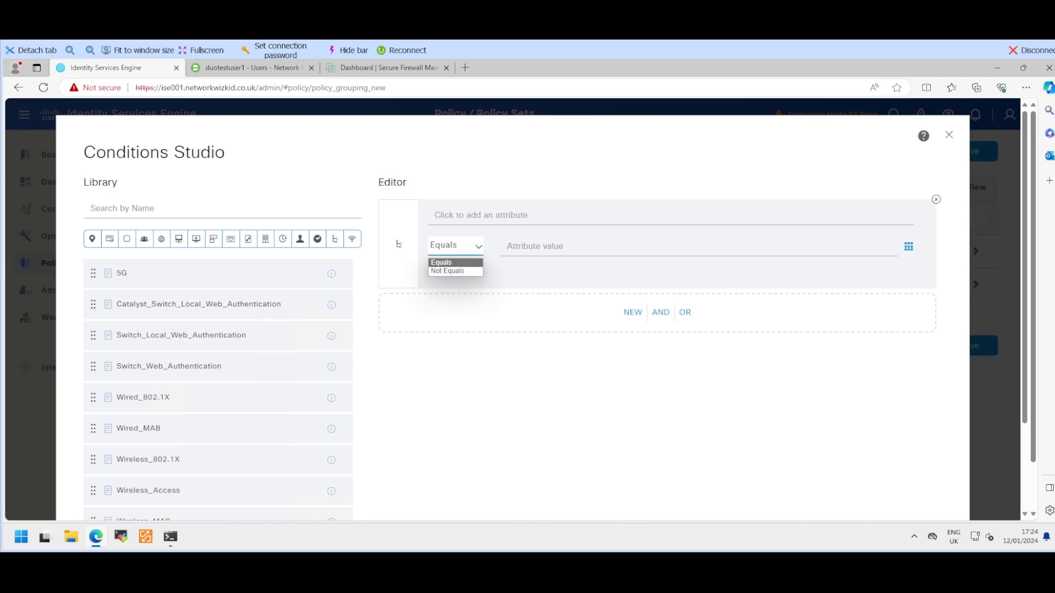
{"action": "left_click", "coordinate": [456, 246]}
{"action": "left_click", "coordinate": [481, 215]}
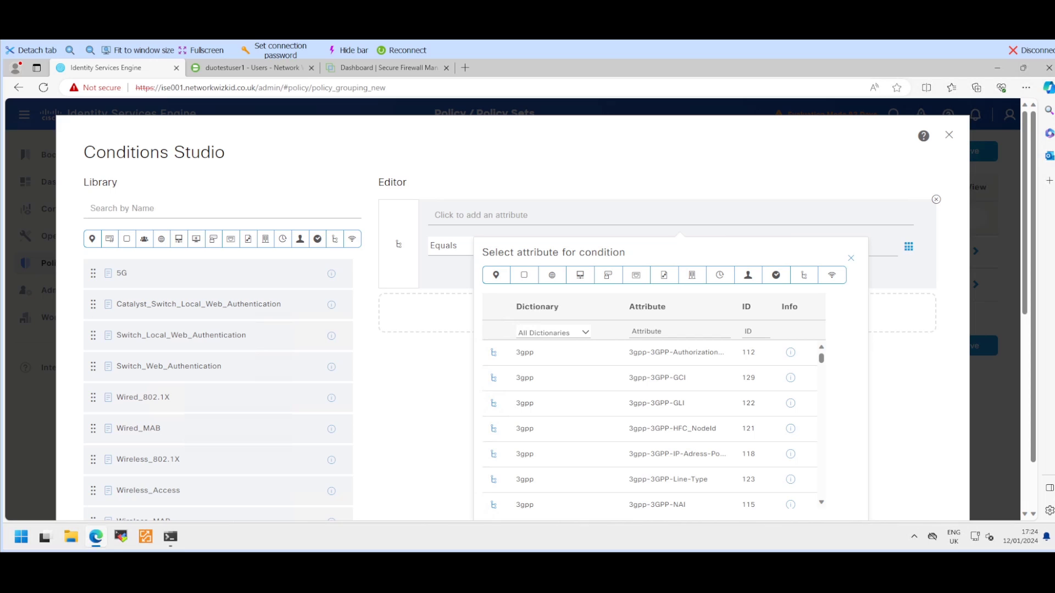
{"action": "left_click", "coordinate": [553, 332]}
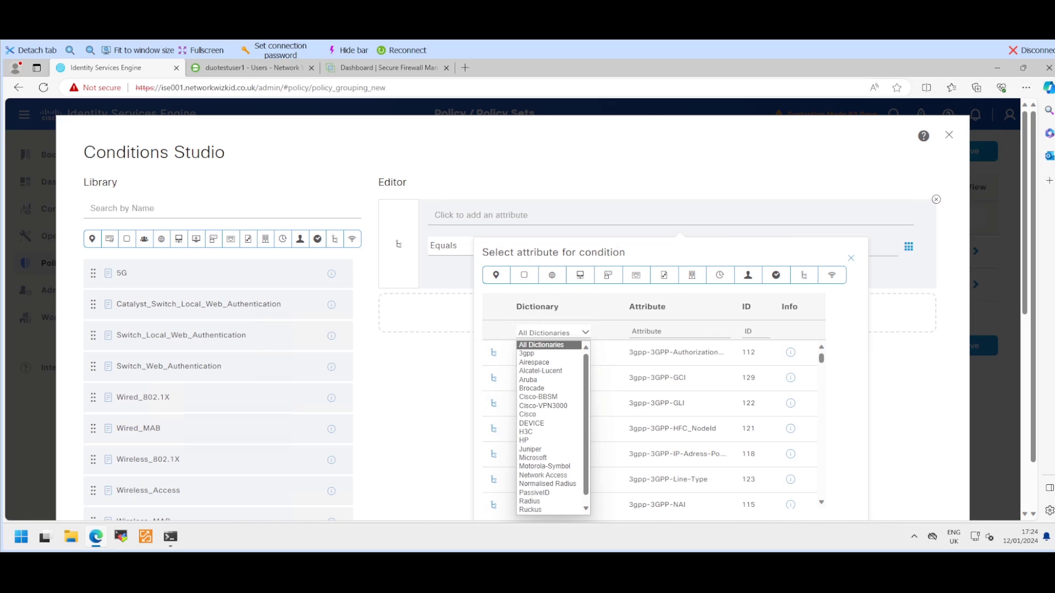
{"action": "scroll", "coordinate": [549, 423], "scroll_direction": "down", "scroll_amount": 1}
{"action": "left_click", "coordinate": [530, 493]}
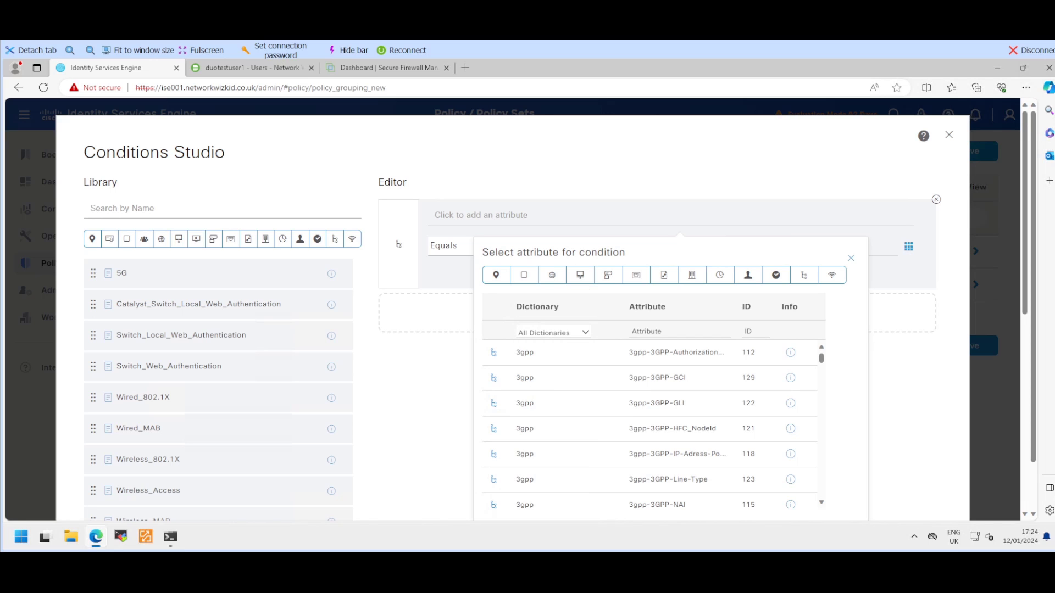
{"action": "left_click", "coordinate": [679, 332]}
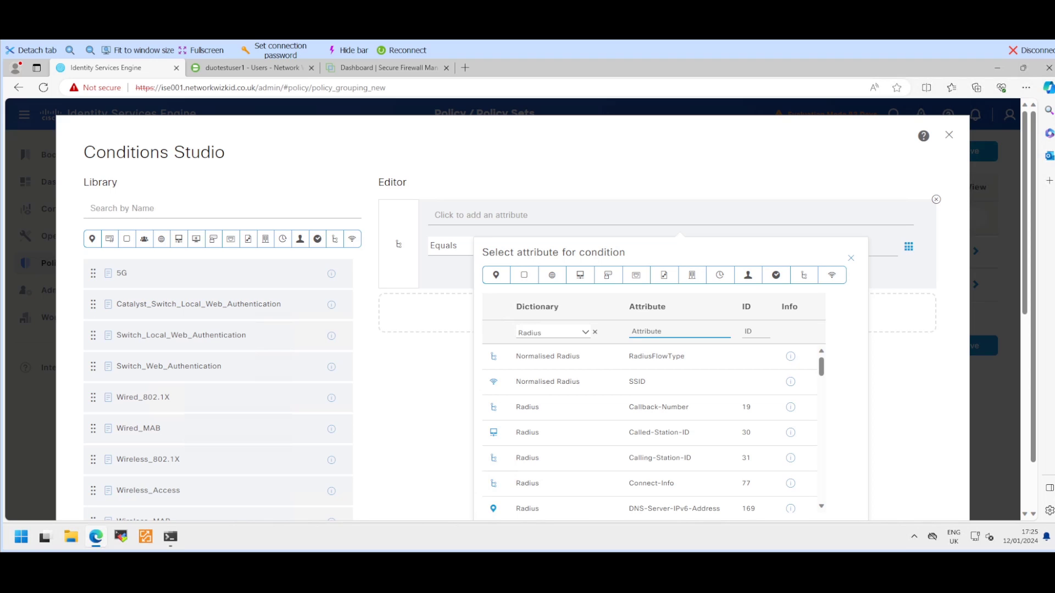
{"action": "type", "text": "port"}
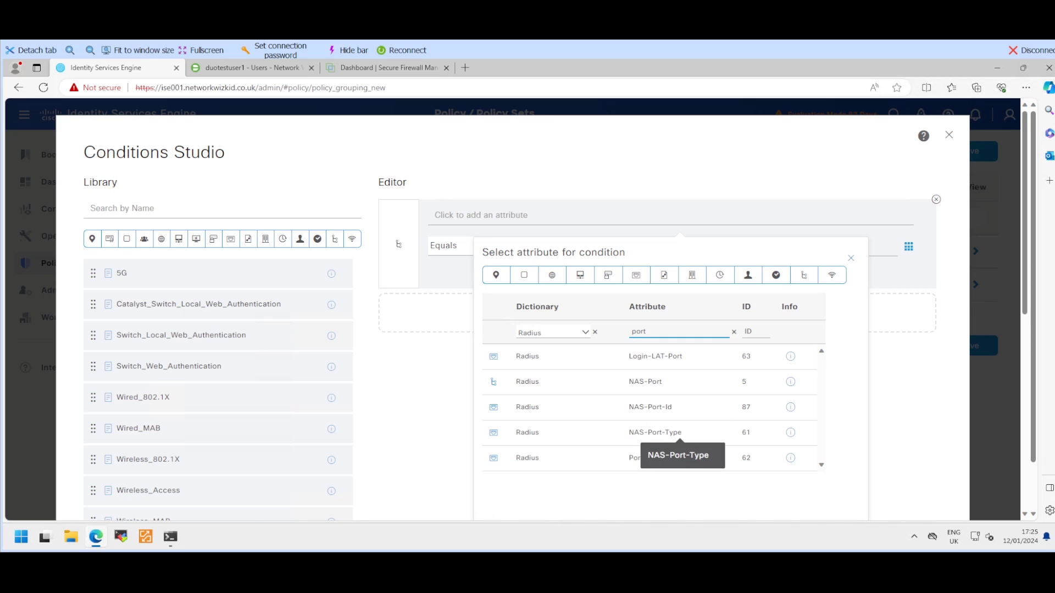
{"action": "left_click", "coordinate": [659, 433]}
Step: Set the NAS-Port-Type value to Virtual and apply the condition to ISE MFA DEMO
{"action": "left_click", "coordinate": [592, 246]}
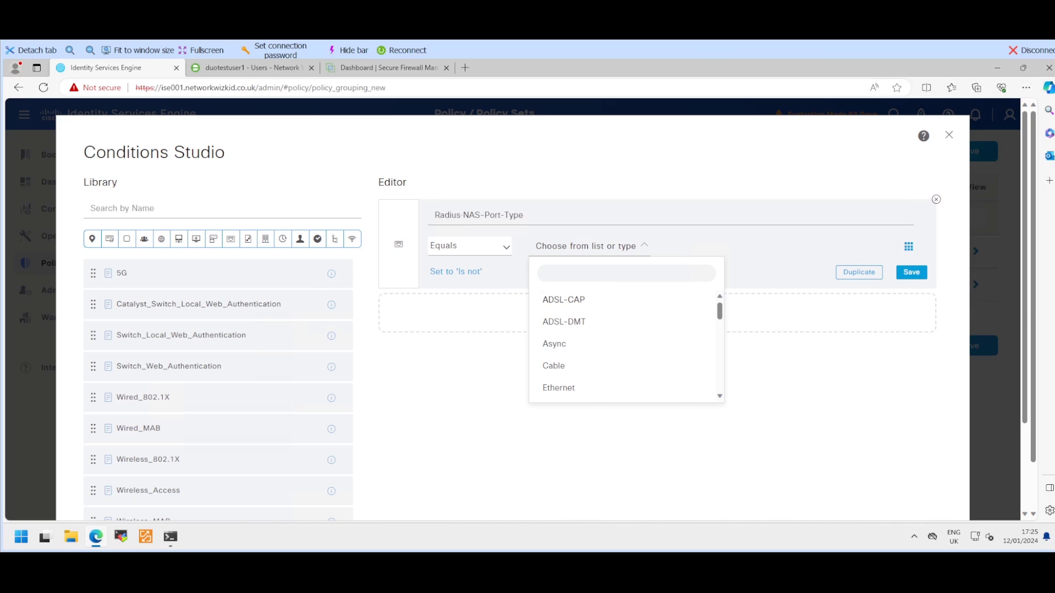
{"action": "scroll", "coordinate": [622, 360], "scroll_direction": "down", "scroll_amount": 1}
{"action": "scroll", "coordinate": [622, 360], "scroll_direction": "down", "scroll_amount": 10}
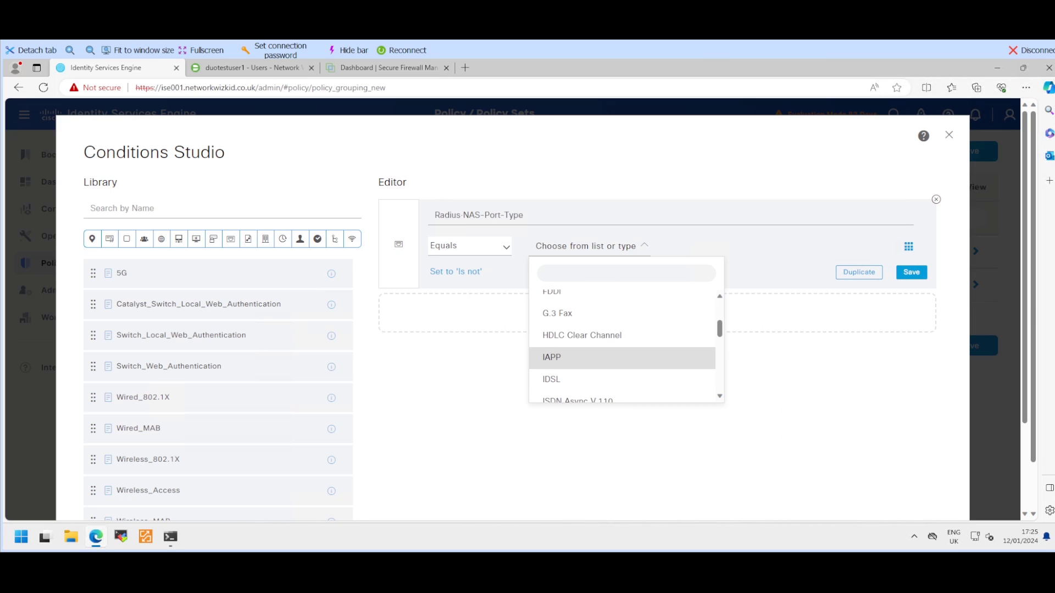
{"action": "scroll", "coordinate": [622, 374], "scroll_direction": "down", "scroll_amount": 2}
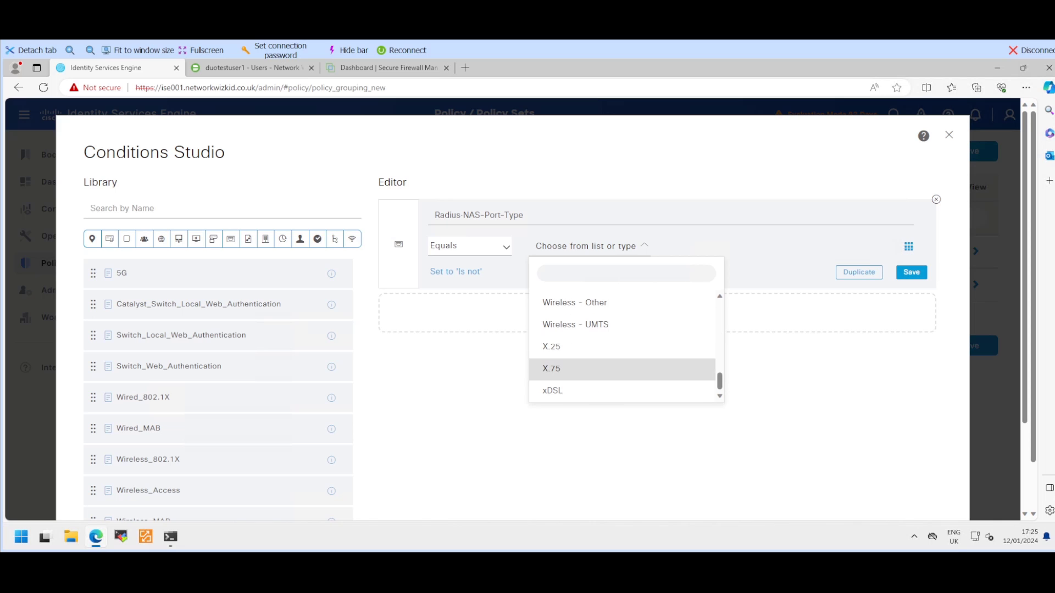
{"action": "scroll", "coordinate": [622, 374], "scroll_direction": "up", "scroll_amount": 1}
{"action": "scroll", "coordinate": [622, 373], "scroll_direction": "up", "scroll_amount": 3}
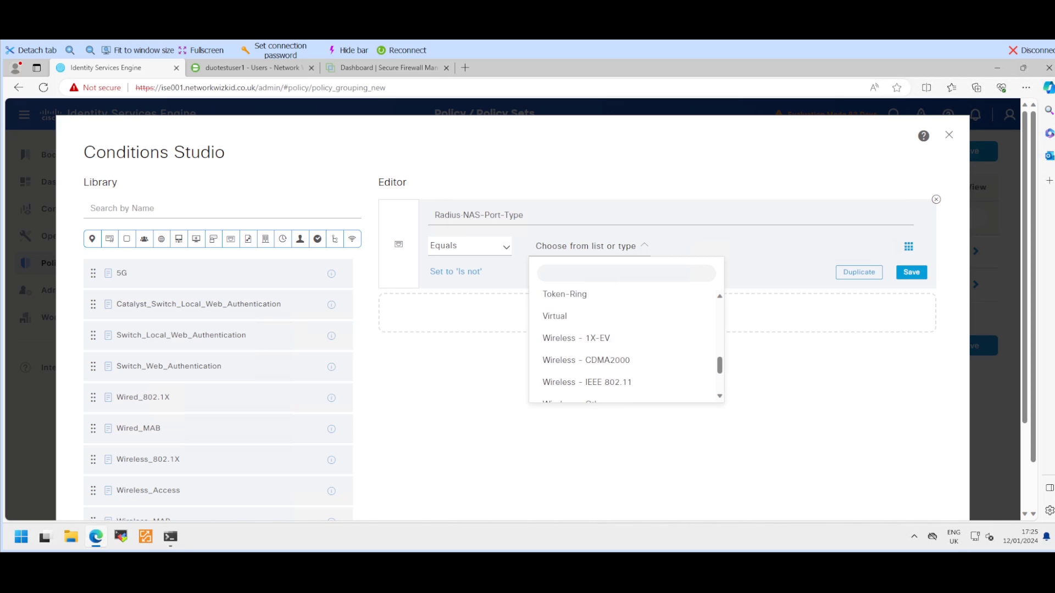
{"action": "left_click", "coordinate": [622, 349]}
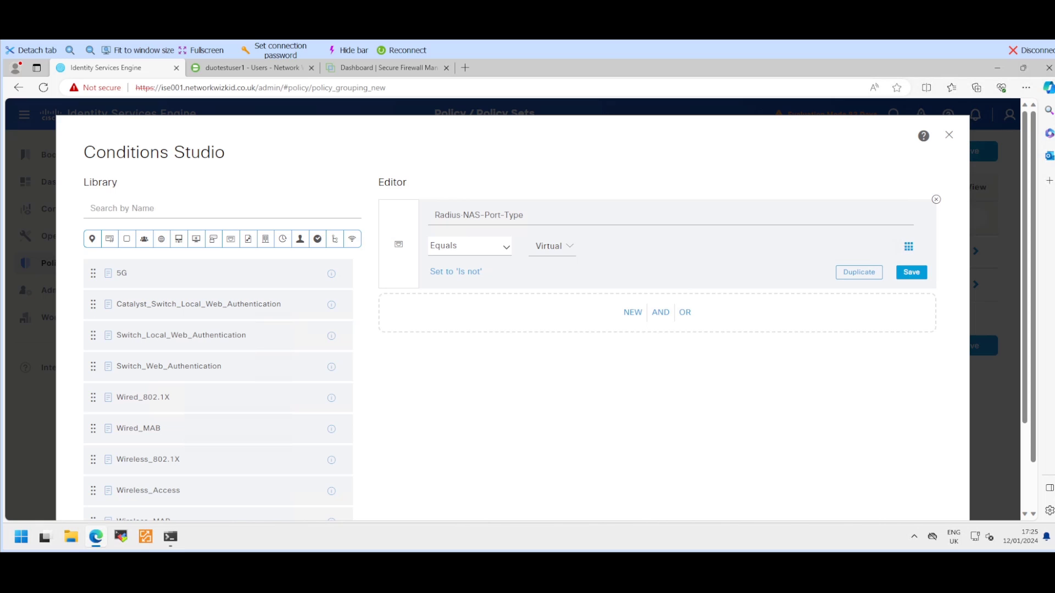
{"action": "left_click", "coordinate": [912, 272]}
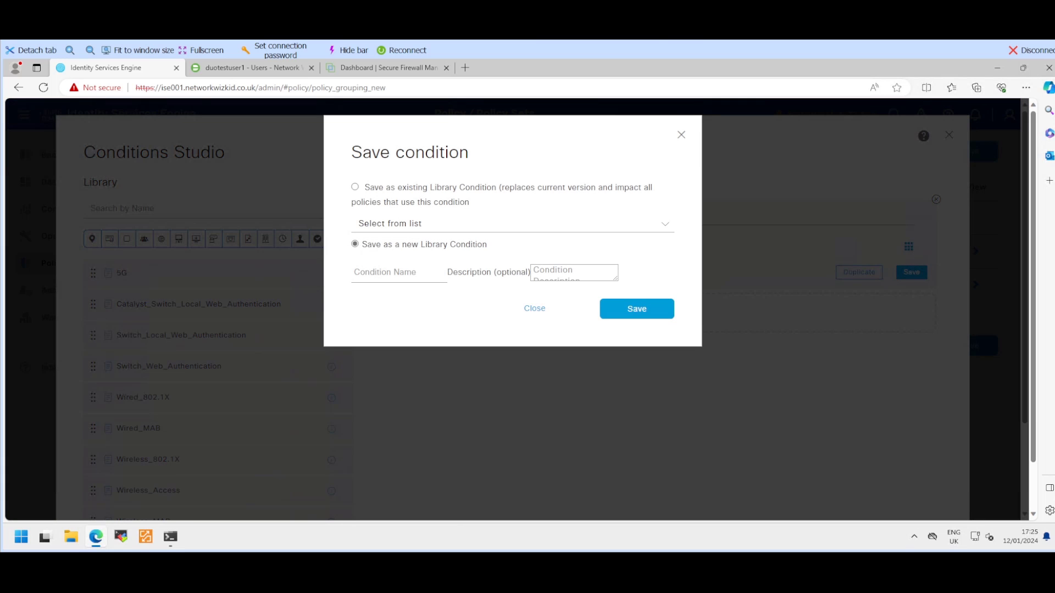
{"action": "left_click", "coordinate": [535, 308]}
{"action": "scroll", "coordinate": [572, 324], "scroll_direction": "down", "scroll_amount": 3}
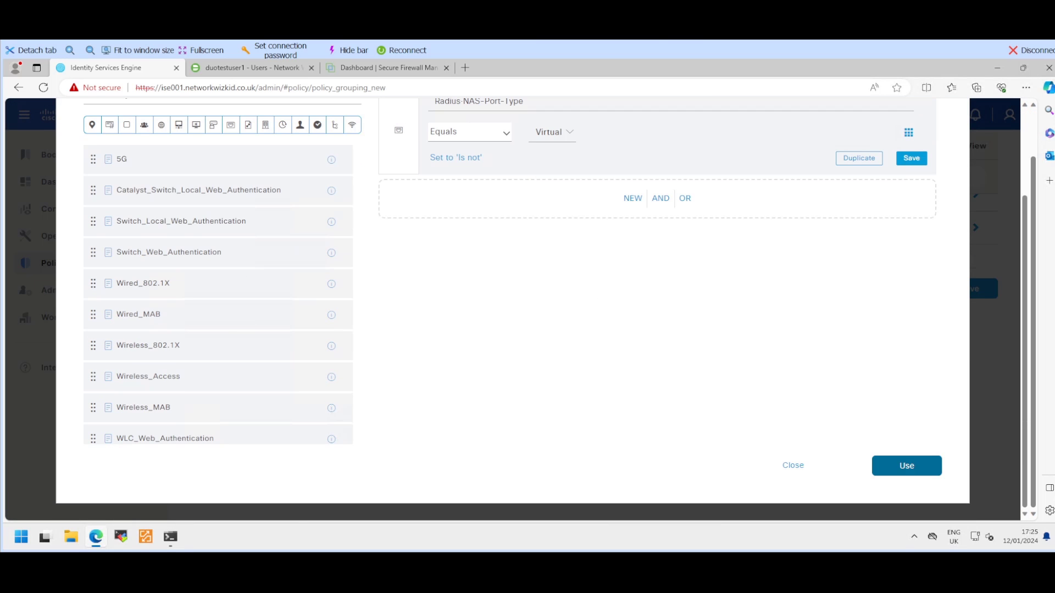
{"action": "left_click", "coordinate": [906, 466]}
{"action": "scroll", "coordinate": [597, 325], "scroll_direction": "up", "scroll_amount": 2}
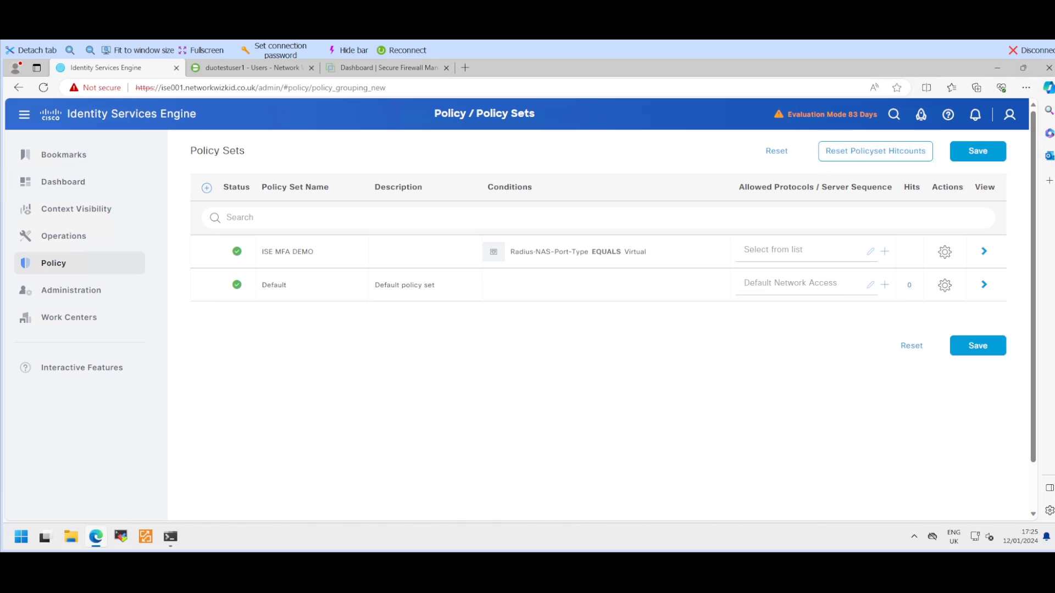
Step: Choose Default Network Access as ISE MFA DEMO's allowed protocols and save the policy set
{"action": "left_click", "coordinate": [873, 253]}
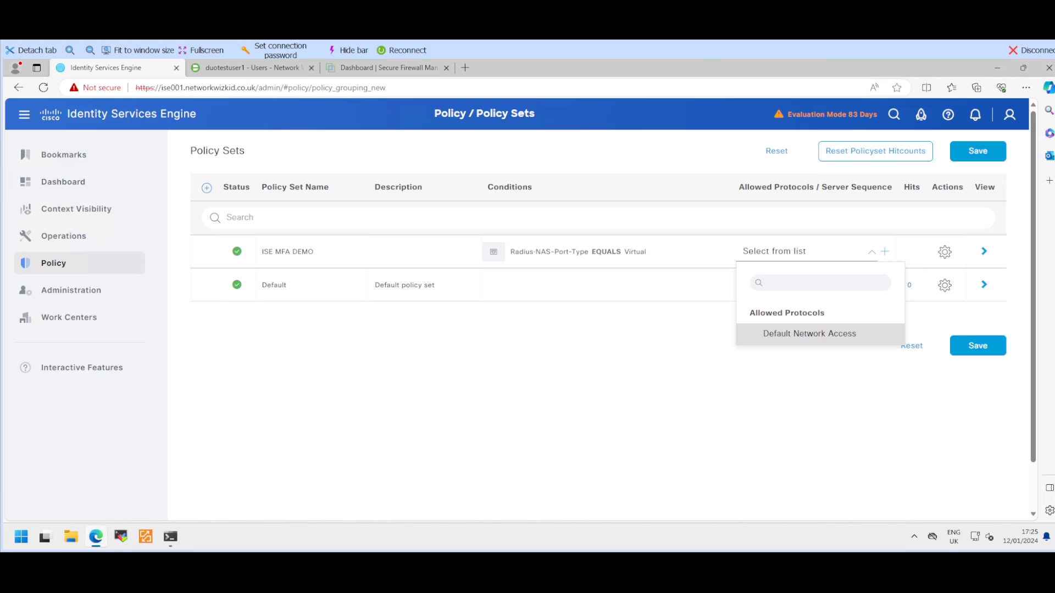
{"action": "left_click", "coordinate": [810, 334]}
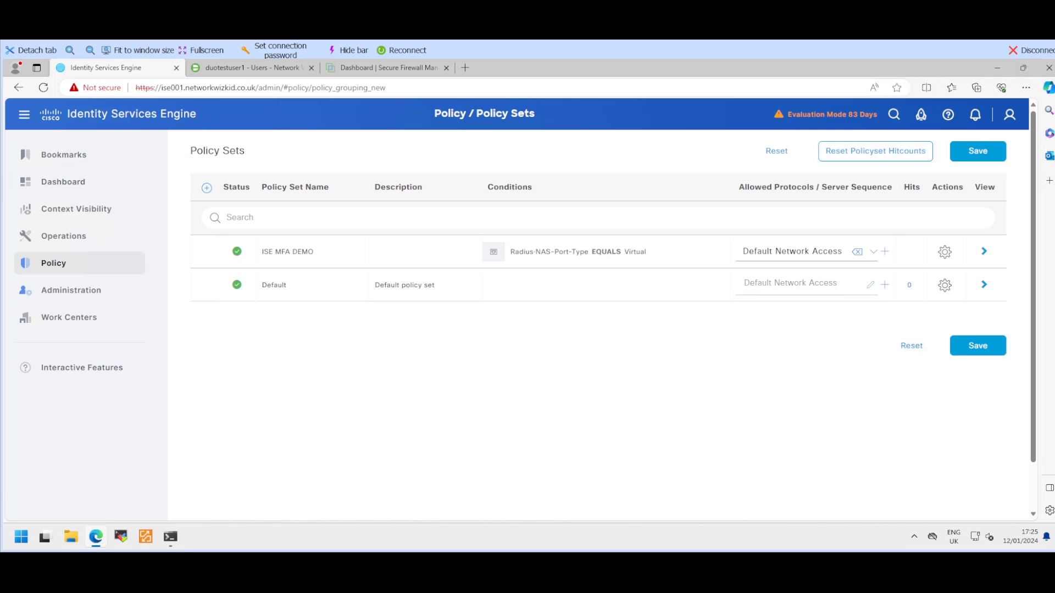
{"action": "left_click", "coordinate": [978, 346]}
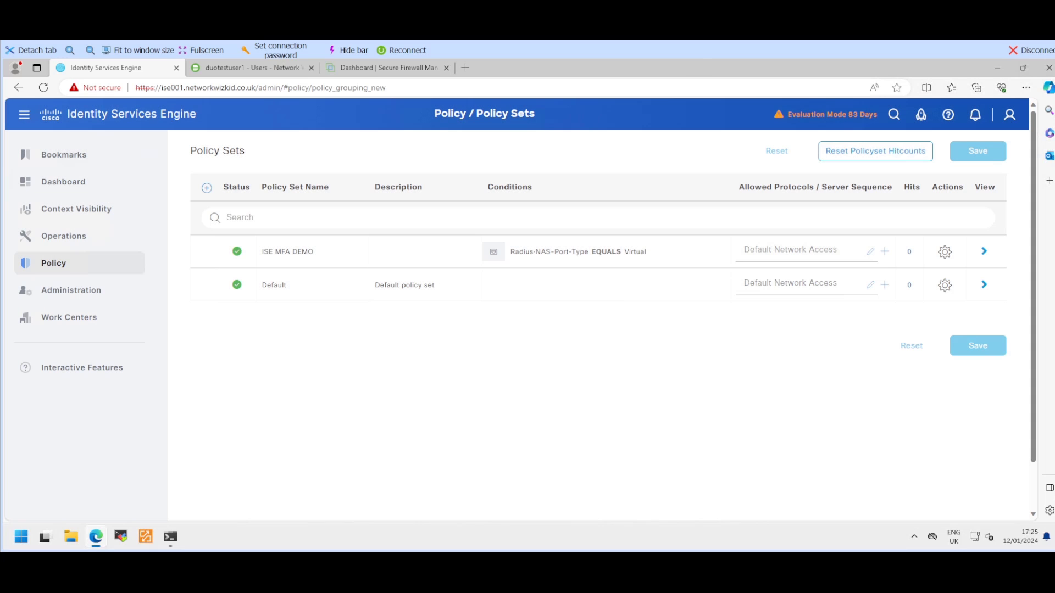
Step: Open the ISE MFA DEMO policy set, collapse Authentication Policy, and expand the empty MFA Policy
{"action": "left_click", "coordinate": [984, 251]}
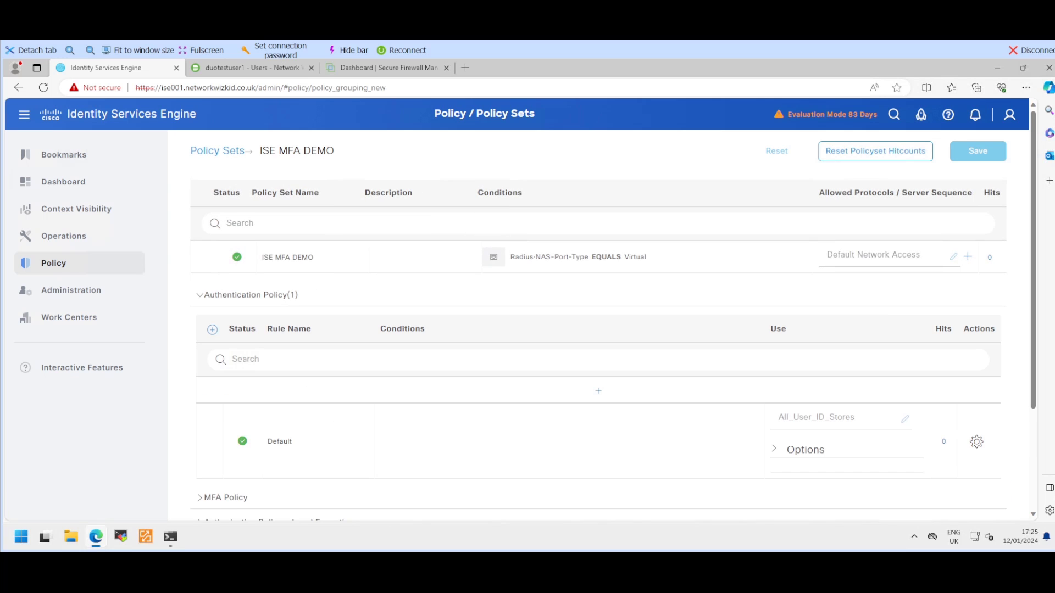
{"action": "scroll", "coordinate": [599, 329], "scroll_direction": "down", "scroll_amount": 2}
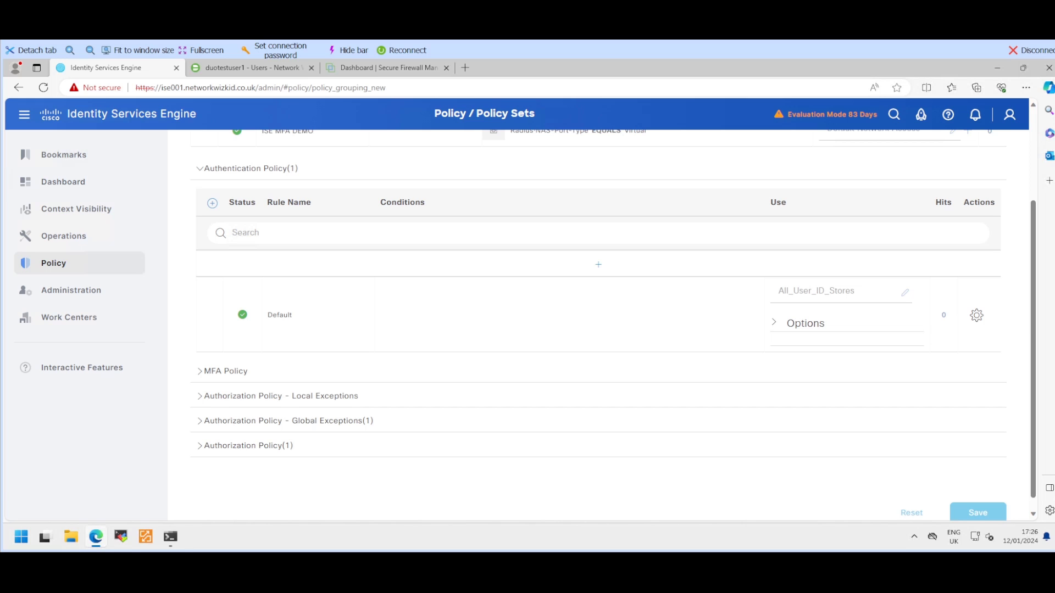
{"action": "scroll", "coordinate": [251, 295], "scroll_direction": "up", "scroll_amount": 2}
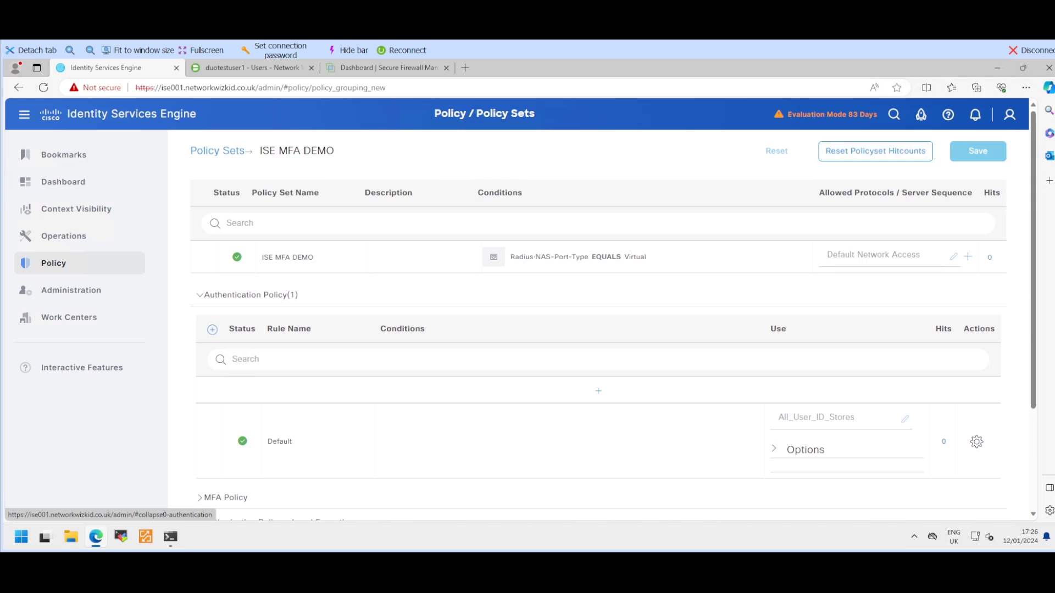
{"action": "left_click", "coordinate": [250, 294]}
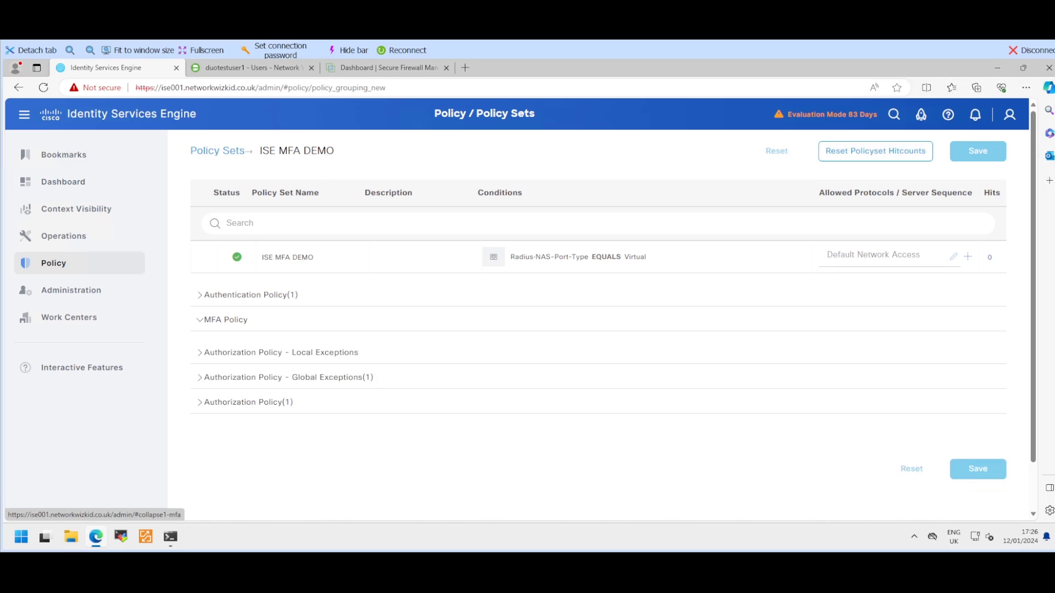
{"action": "left_click", "coordinate": [226, 319]}
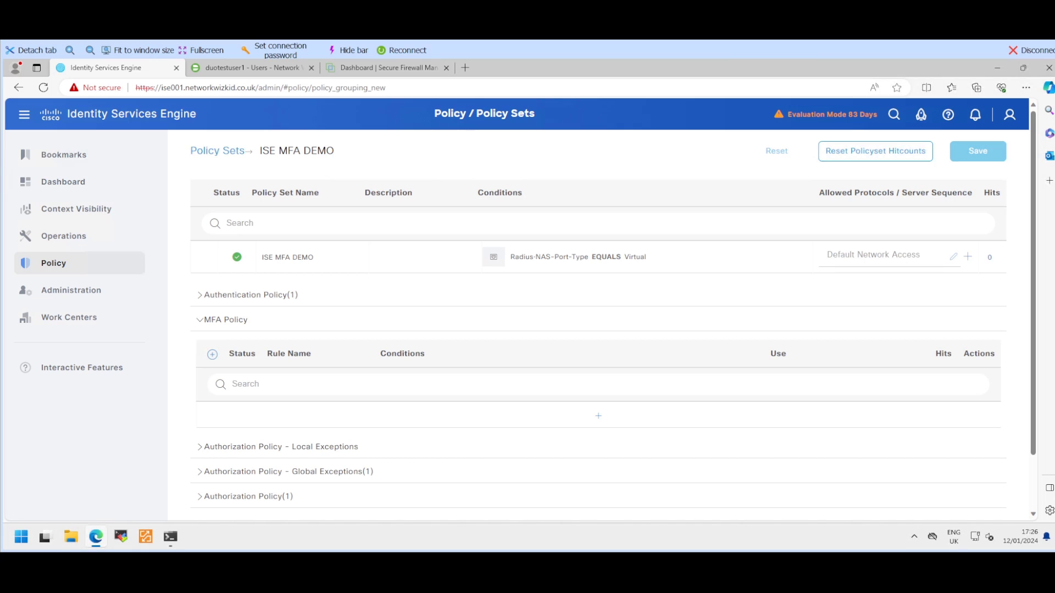
Step: Add MFA Rule 1 with MFA_DEMO as its source and open its Conditions Studio
{"action": "left_click", "coordinate": [598, 416]}
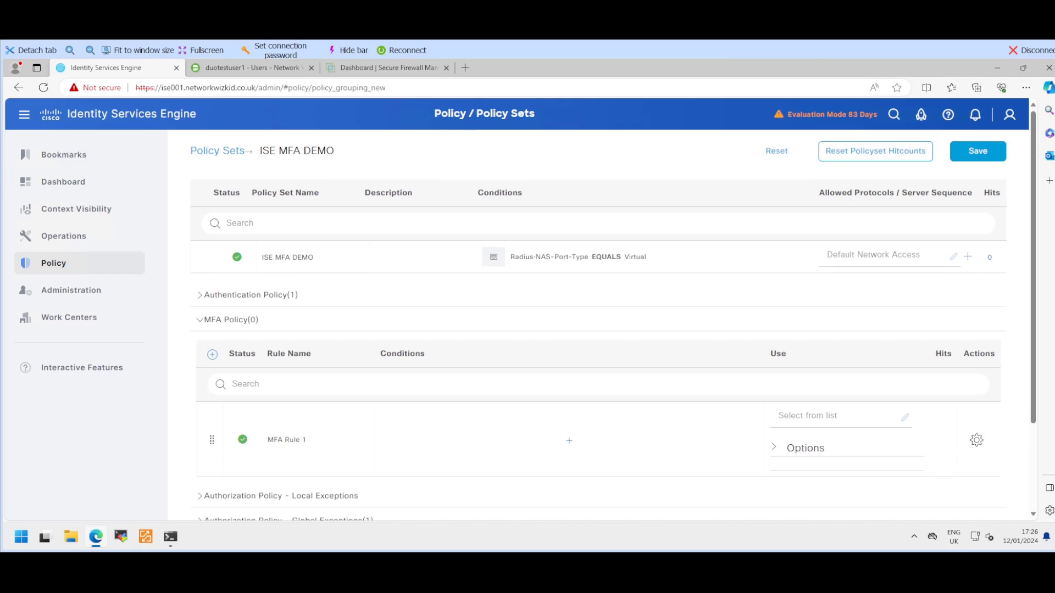
{"action": "left_click_drag", "start_coordinate": [278, 440], "coordinate": [307, 439]}
{"action": "left_click", "coordinate": [840, 417]}
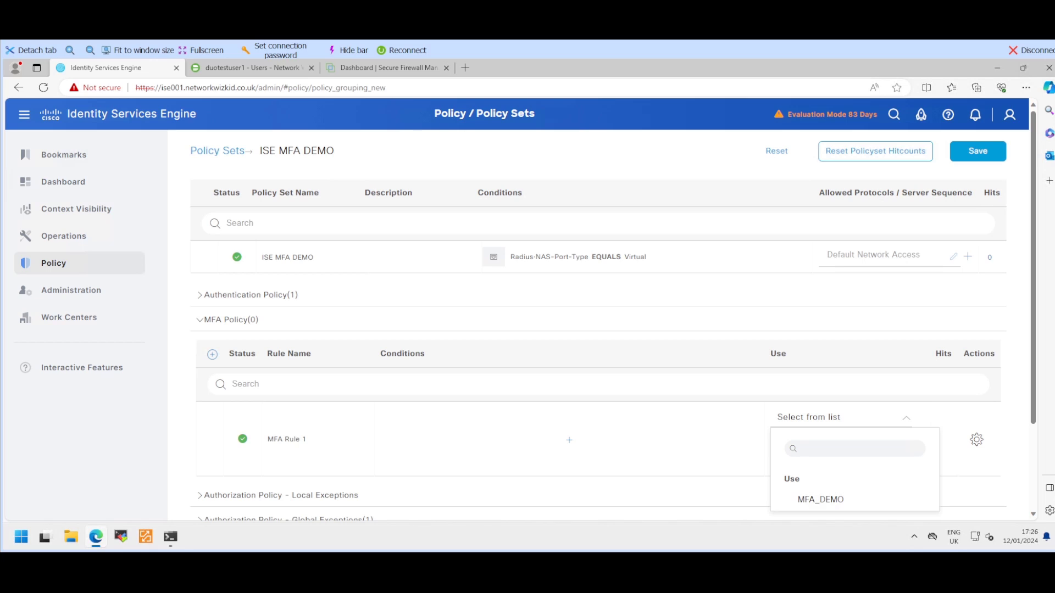
{"action": "left_click", "coordinate": [820, 499]}
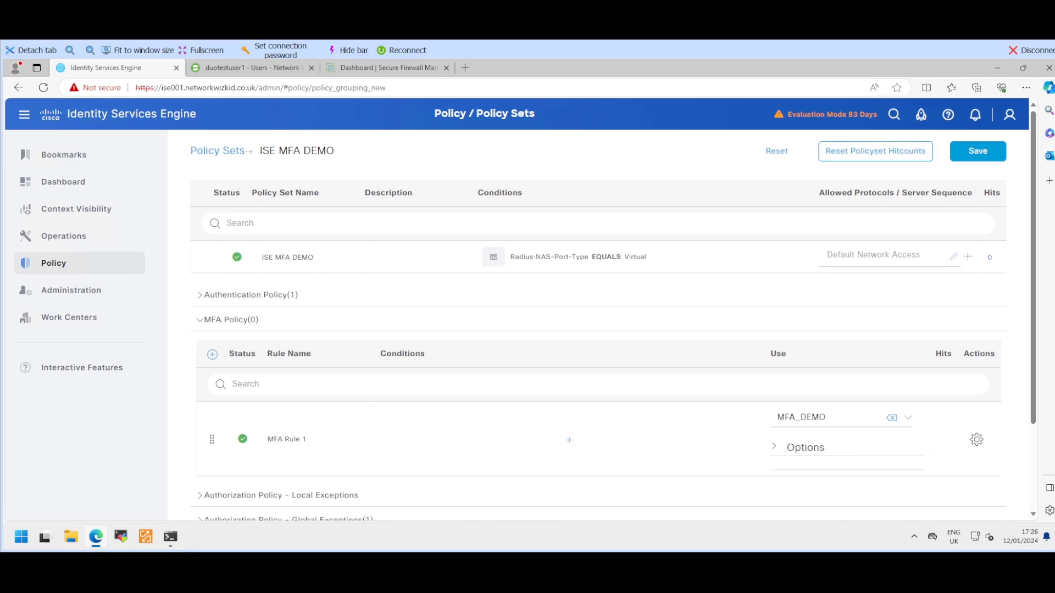
{"action": "left_click", "coordinate": [570, 440]}
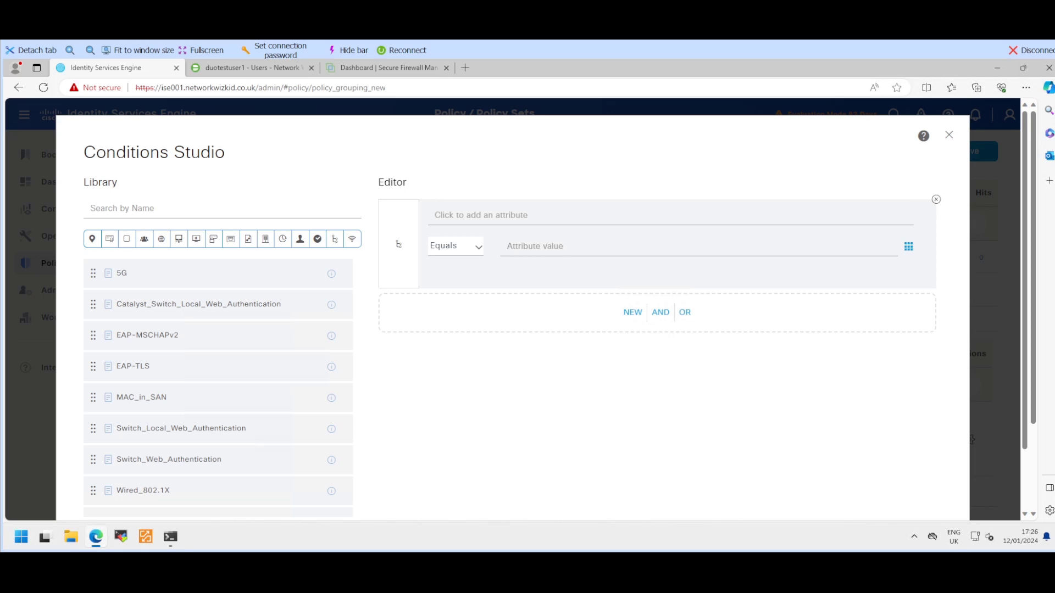
Step: Apply the condition DEVICE Device Type EQUALS All Device Types to MFA Rule 1 without saving it to the library
{"action": "left_click", "coordinate": [482, 216]}
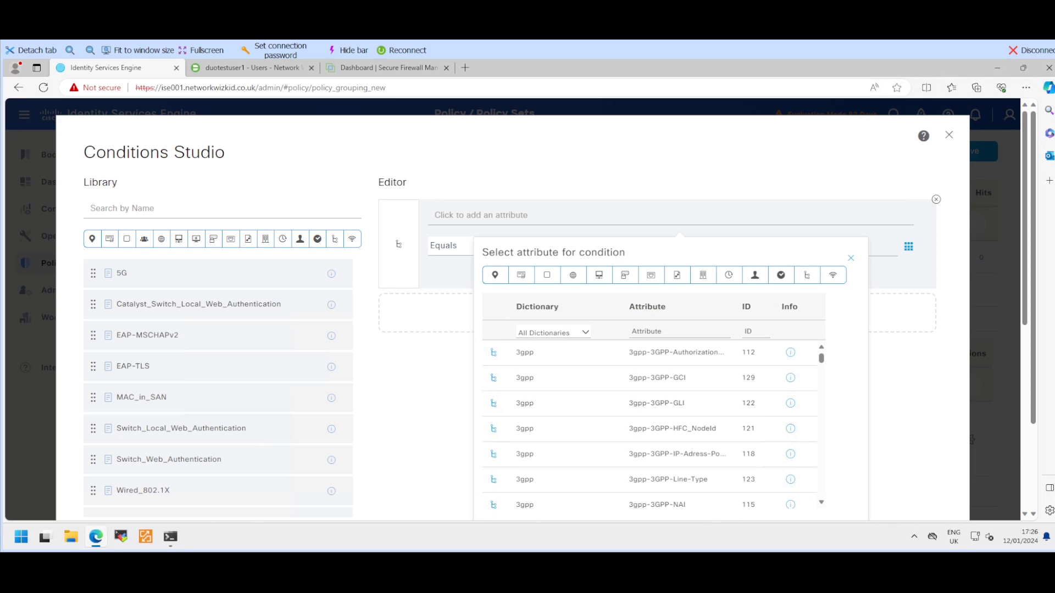
{"action": "left_click", "coordinate": [553, 332]}
{"action": "left_click", "coordinate": [544, 432]}
{"action": "left_click", "coordinate": [650, 356]}
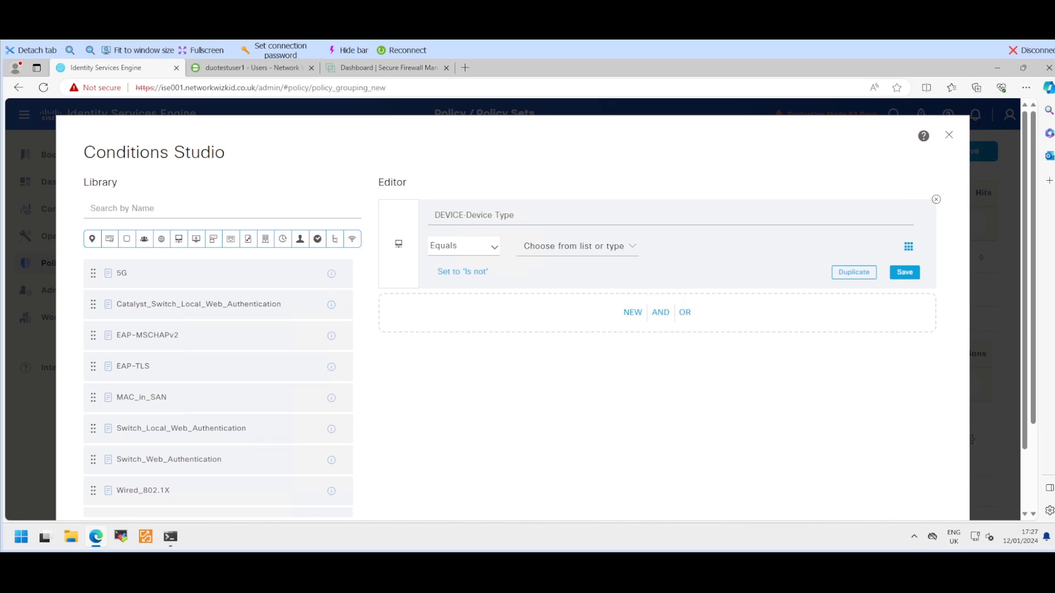
{"action": "left_click", "coordinate": [574, 246]}
{"action": "left_click", "coordinate": [563, 300]}
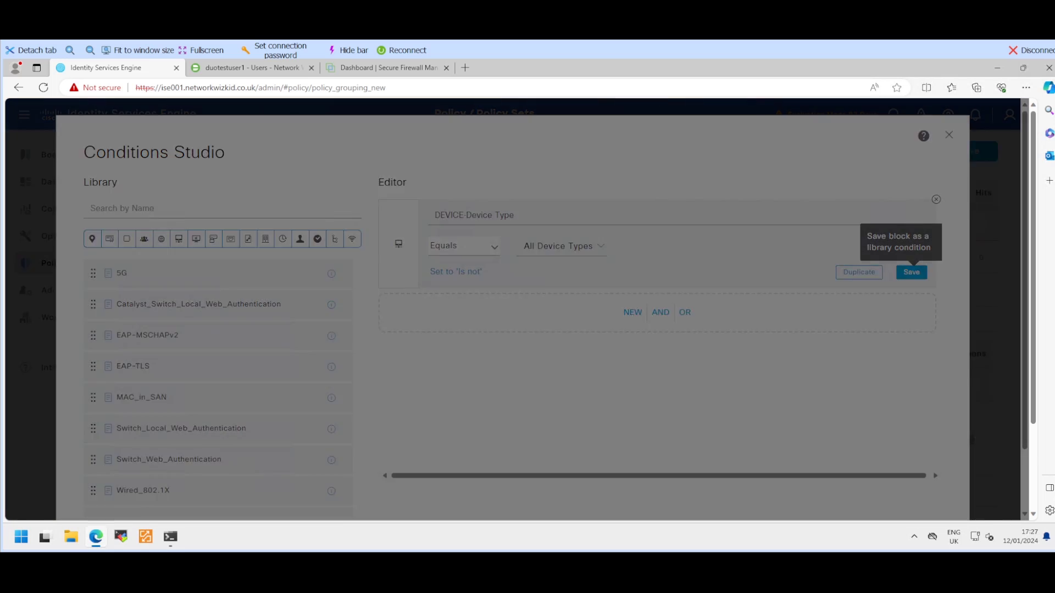
{"action": "left_click", "coordinate": [911, 272]}
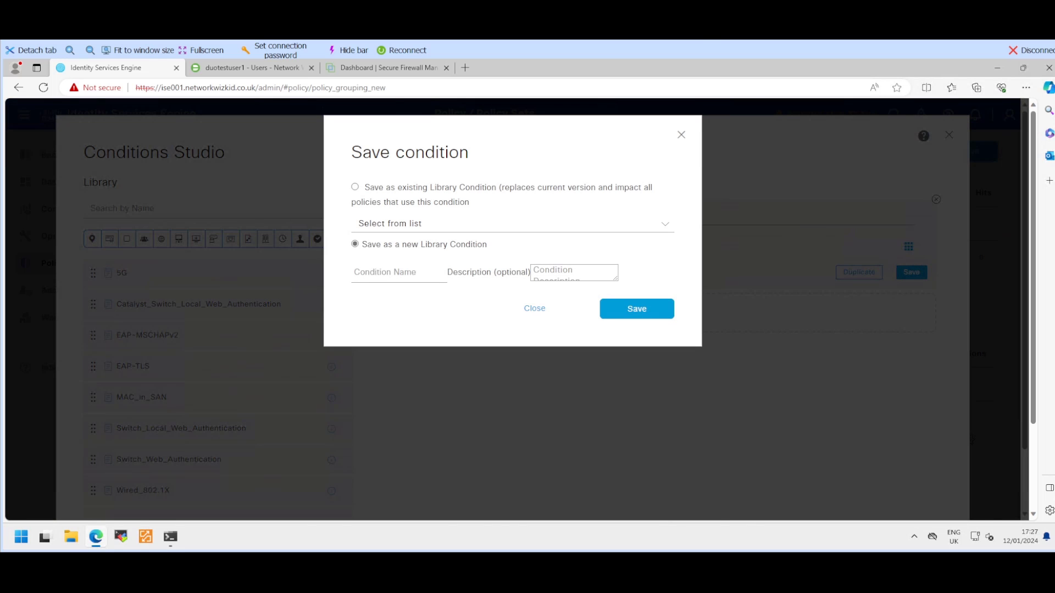
{"action": "left_click", "coordinate": [534, 308]}
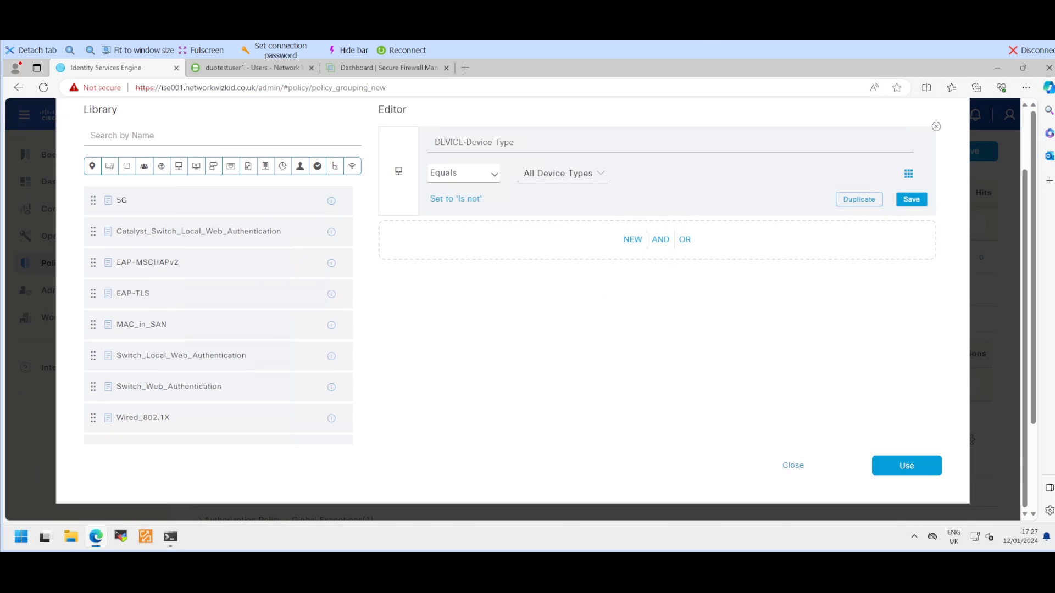
{"action": "left_click", "coordinate": [908, 465]}
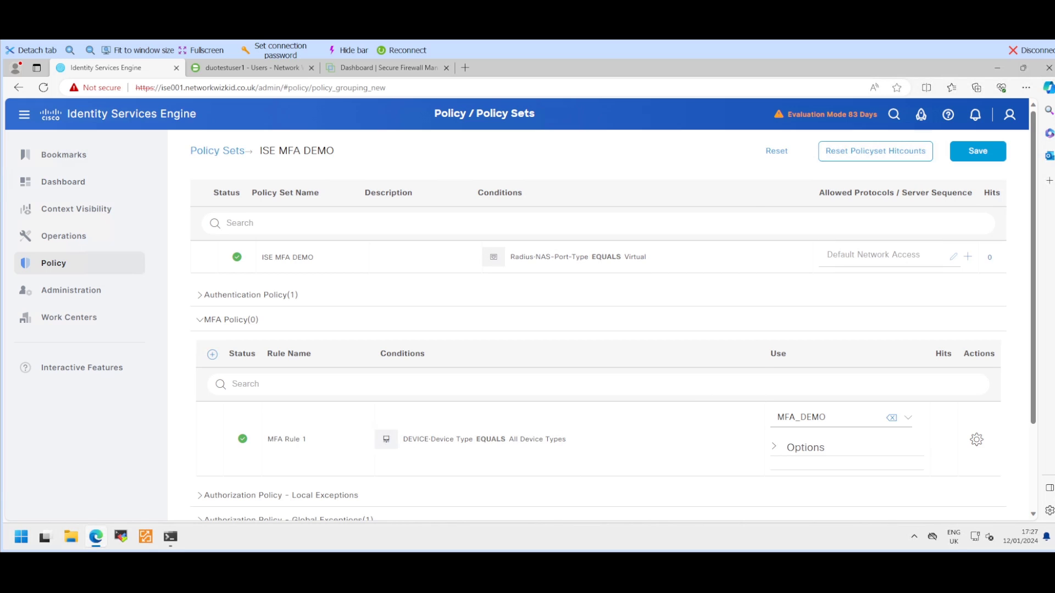
Step: Replace DenyAccess with PermitAccess in the Default authorization rule's profiles
{"action": "scroll", "coordinate": [570, 438], "scroll_direction": "down", "scroll_amount": 3}
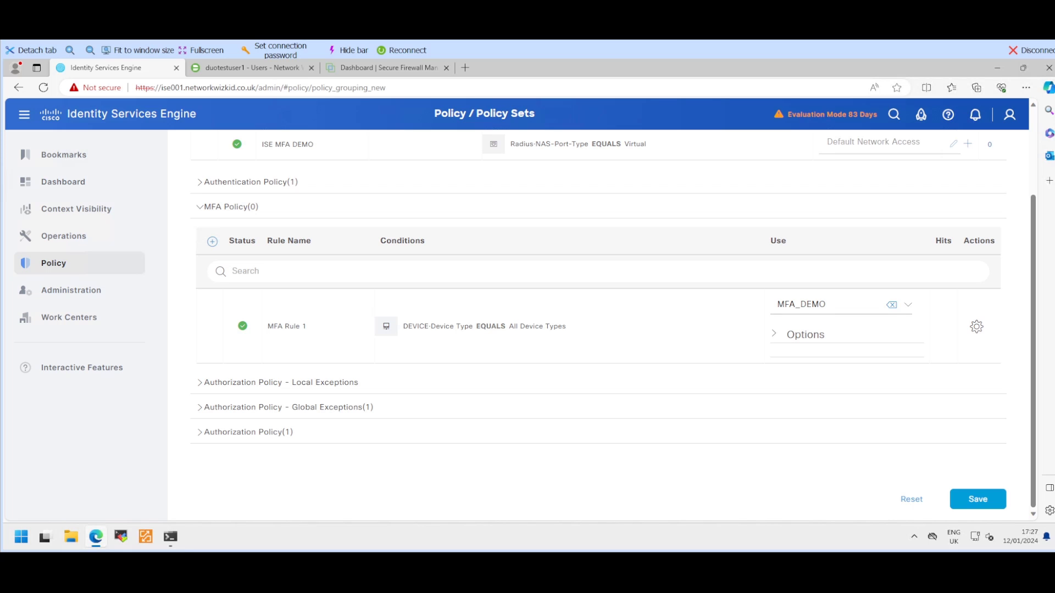
{"action": "left_click", "coordinate": [248, 431]}
{"action": "scroll", "coordinate": [521, 325], "scroll_direction": "down", "scroll_amount": 2}
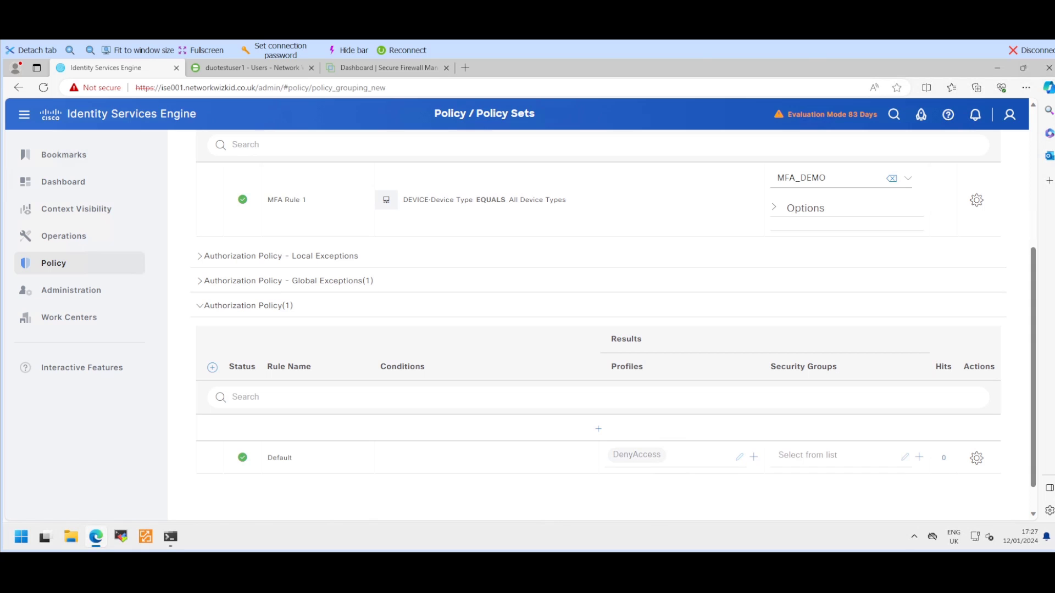
{"action": "left_click", "coordinate": [636, 455]}
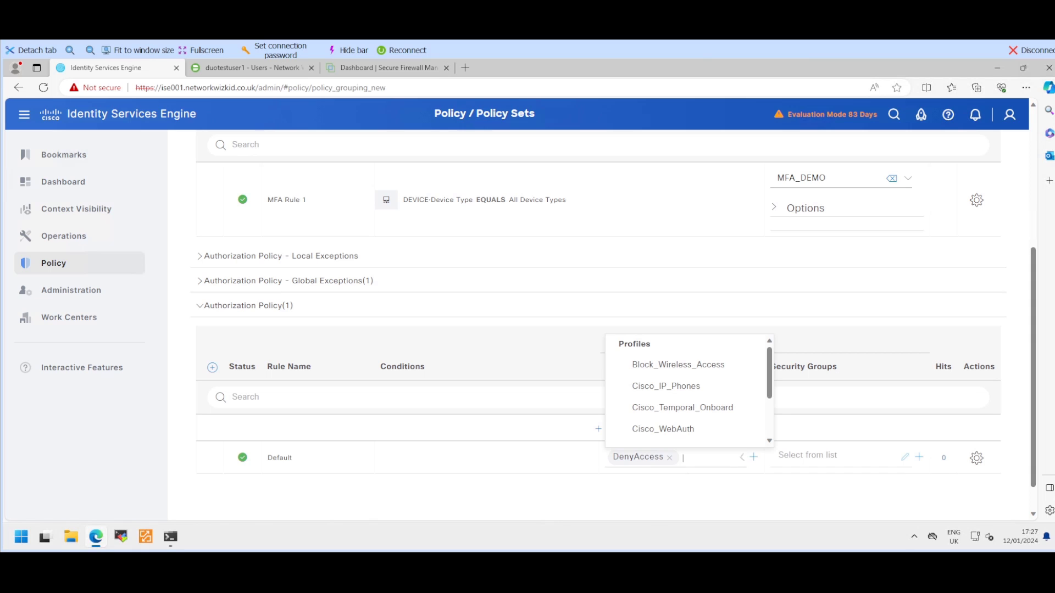
{"action": "scroll", "coordinate": [670, 405], "scroll_direction": "down", "scroll_amount": 1}
{"action": "scroll", "coordinate": [670, 412], "scroll_direction": "down", "scroll_amount": 1}
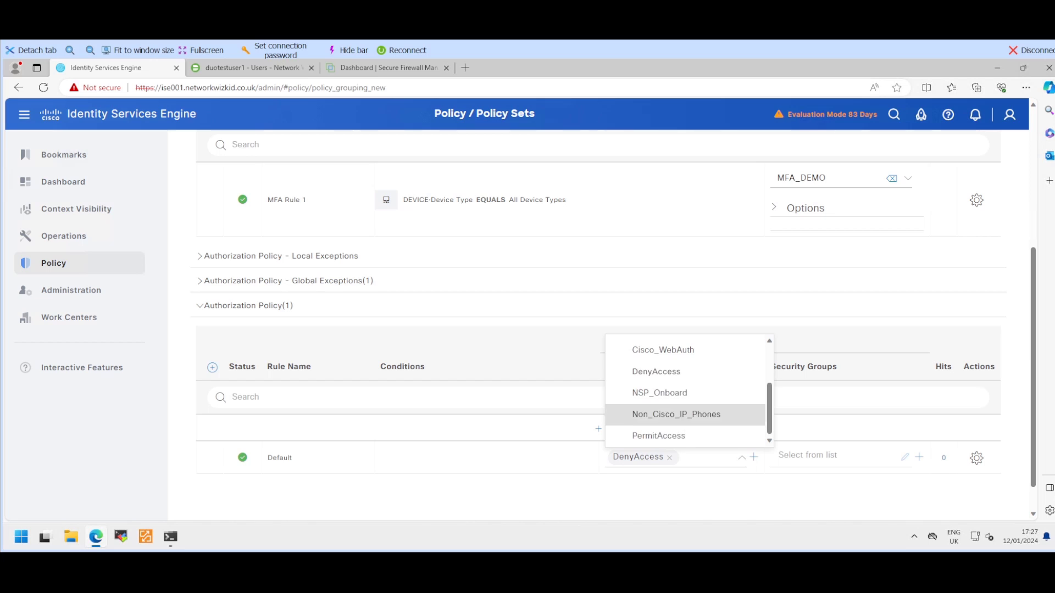
{"action": "left_click", "coordinate": [659, 433]}
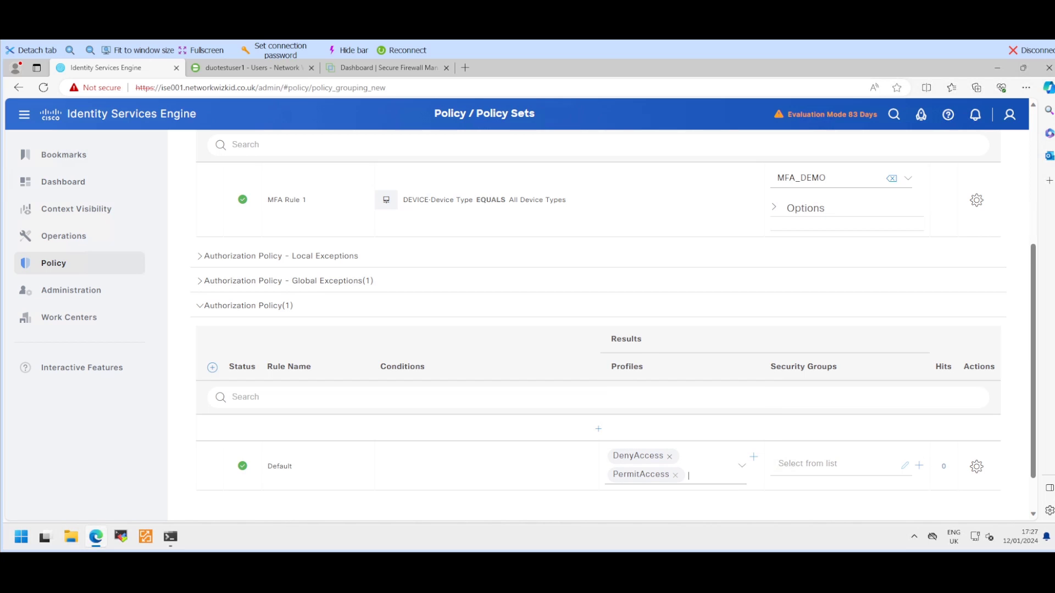
{"action": "left_click", "coordinate": [669, 457]}
{"action": "key", "text": "Escape"}
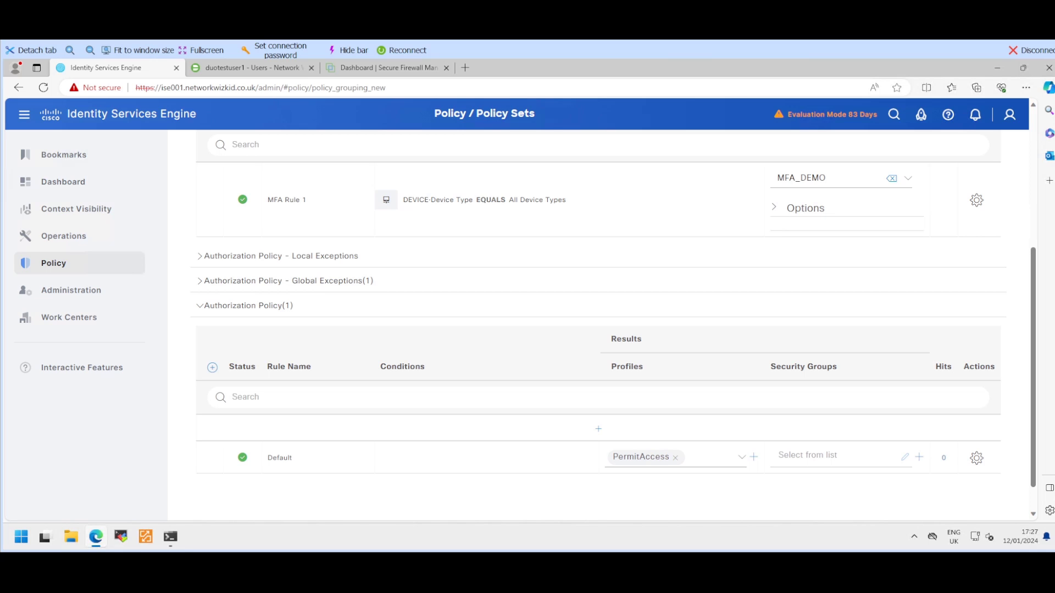
Step: Save the ISE MFA DEMO policy set changes
{"action": "scroll", "coordinate": [614, 321], "scroll_direction": "down", "scroll_amount": 1}
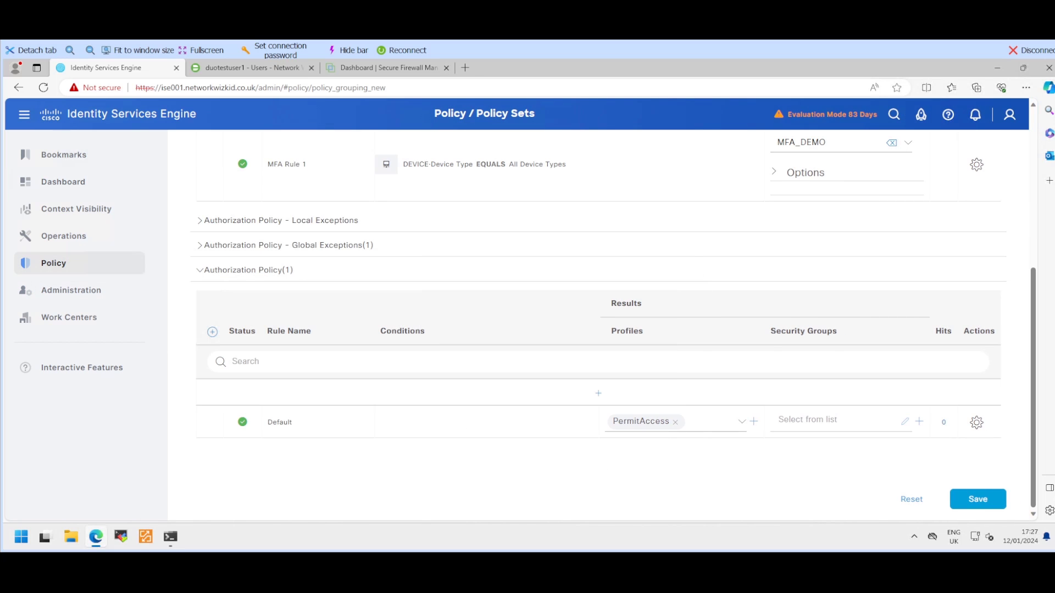
{"action": "left_click", "coordinate": [978, 499]}
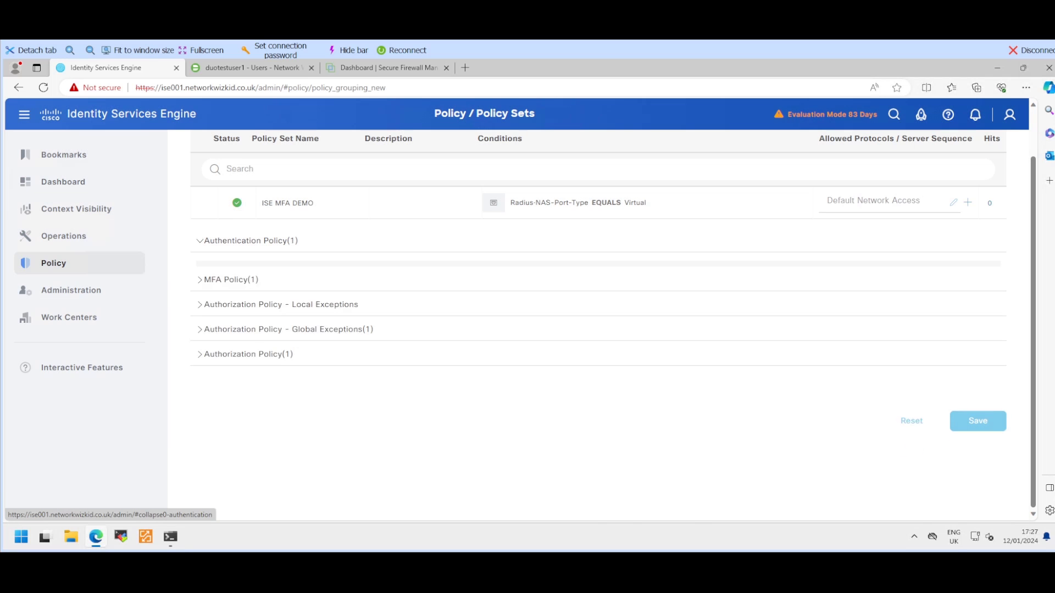
{"action": "left_click", "coordinate": [250, 241]}
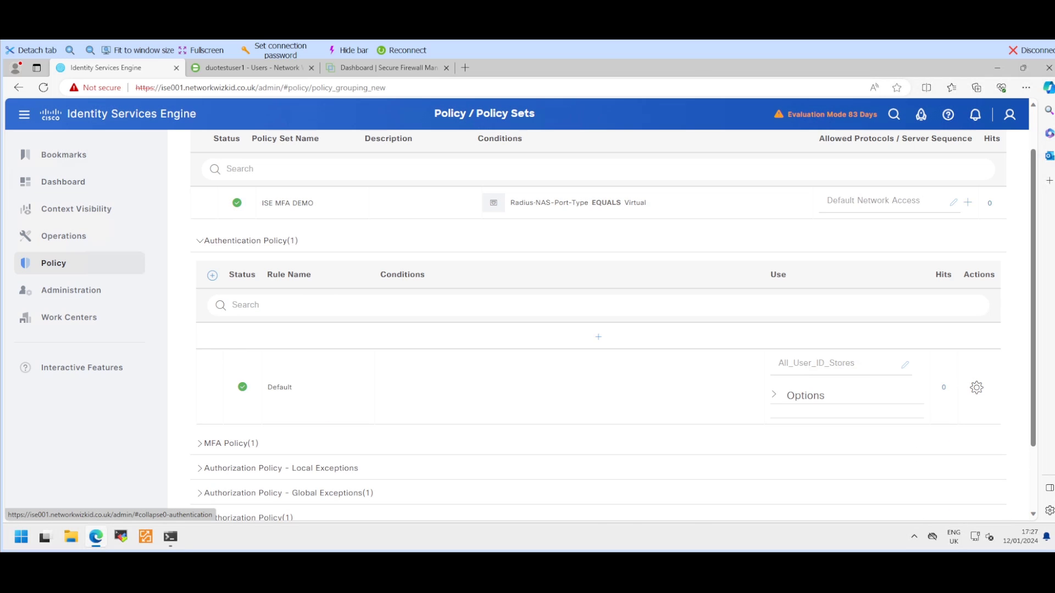
{"action": "left_click", "coordinate": [250, 241]}
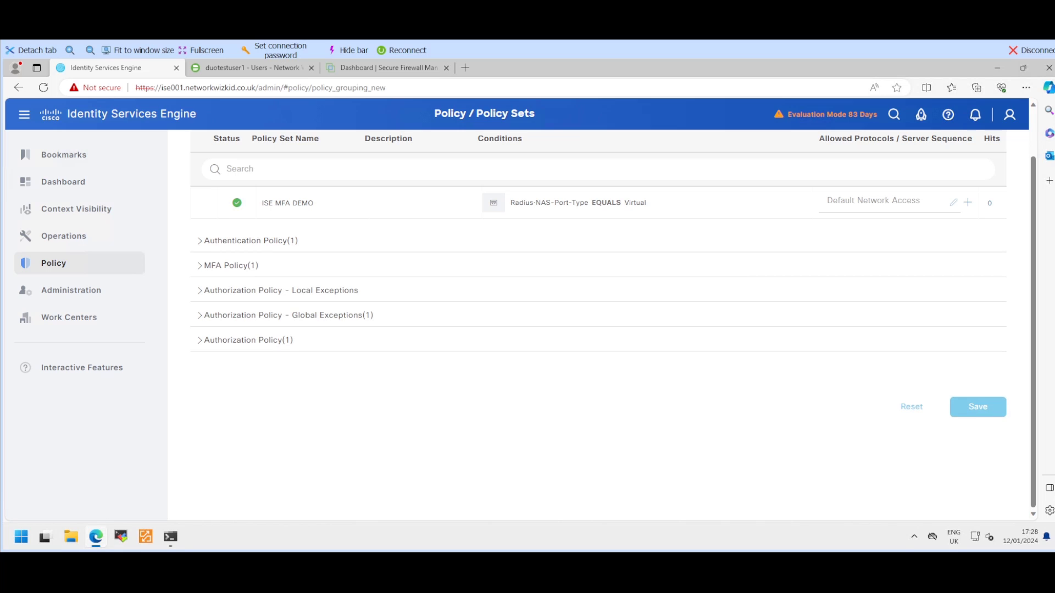
{"action": "mouse_move", "coordinate": [71, 290]}
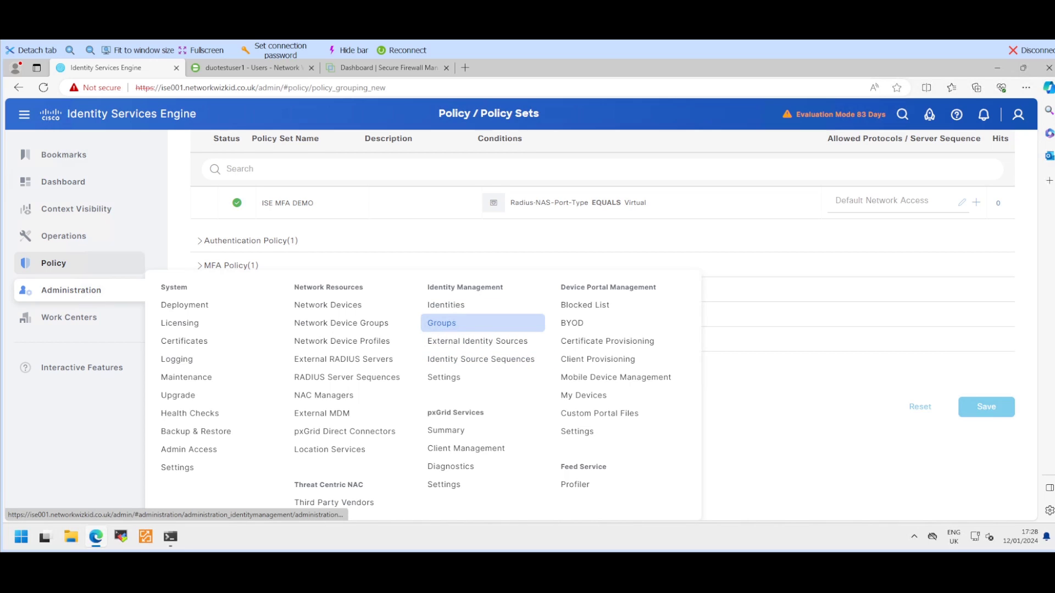
Step: From the Network Devices list, open a blank New Network Device form after glancing at FMC
{"action": "left_click", "coordinate": [328, 305]}
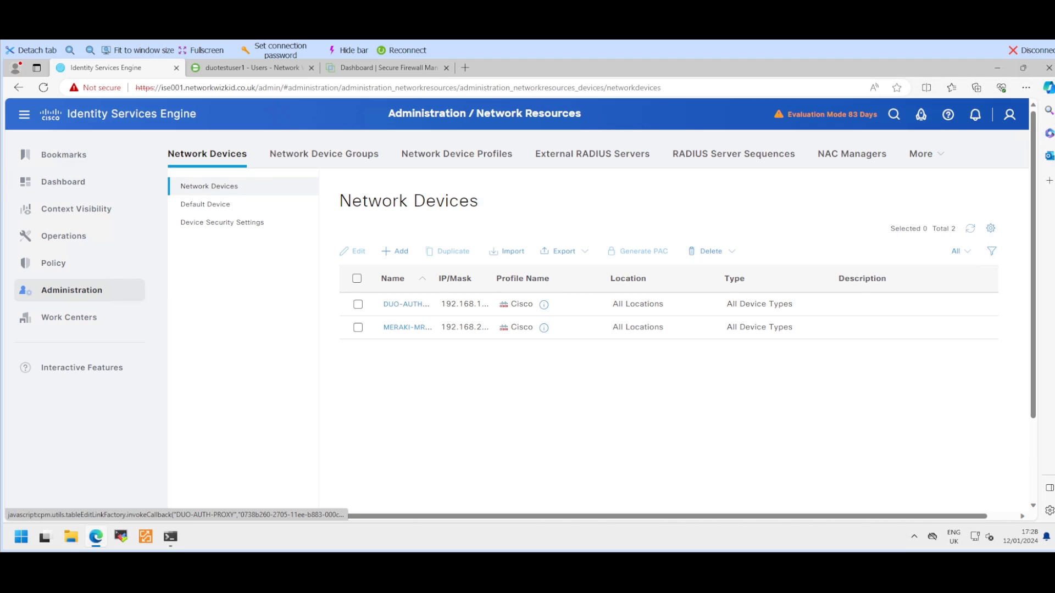
{"action": "left_click", "coordinate": [406, 305]}
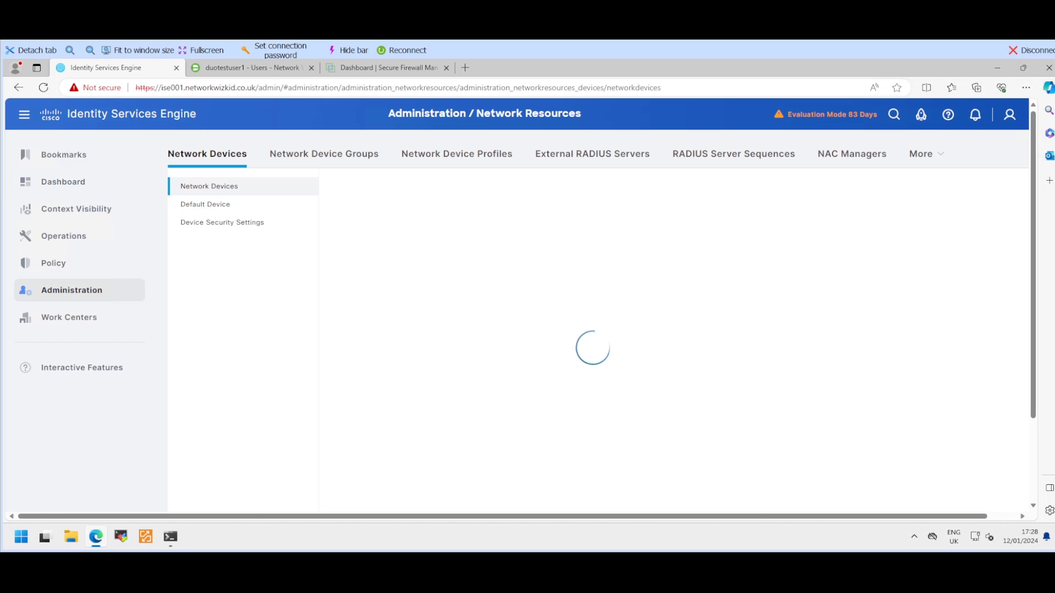
{"action": "left_click", "coordinate": [389, 68]}
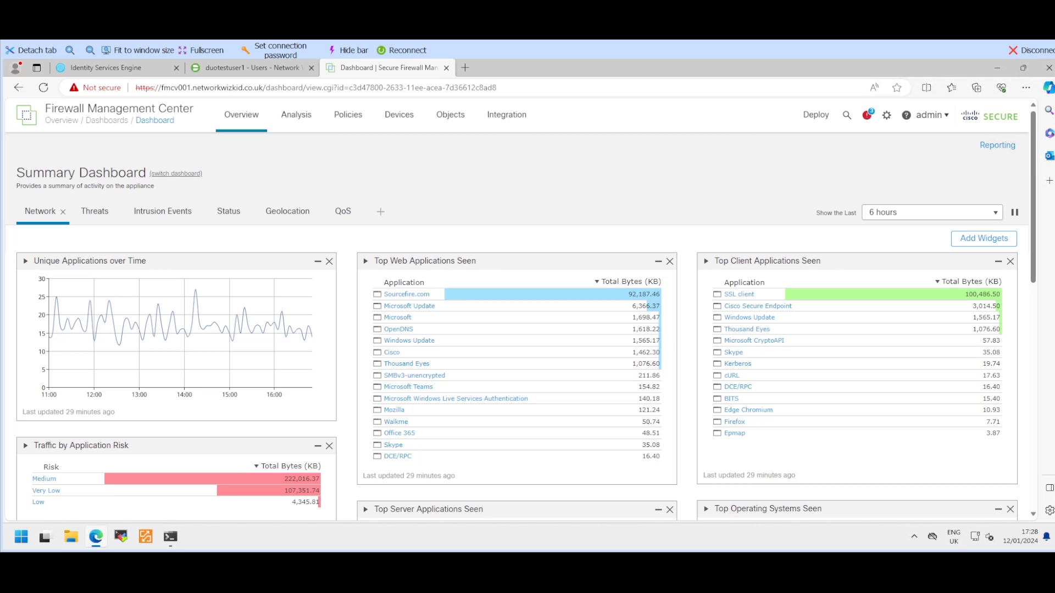
{"action": "left_click", "coordinate": [110, 68]}
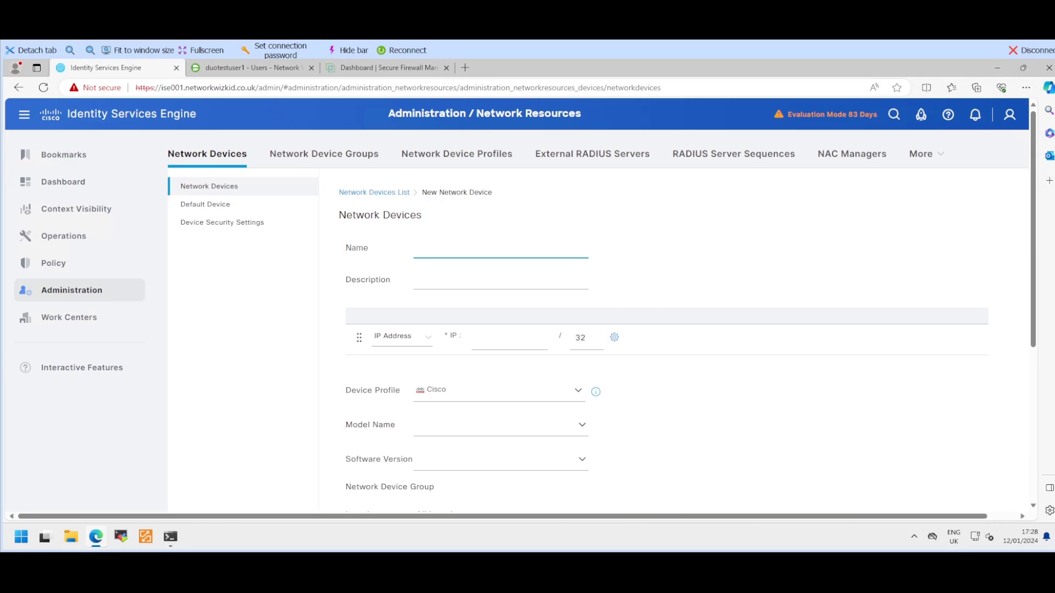
Step: Name the new network device DUO-FTD-1 with IP address 161.1.7.250
{"action": "type", "text": "DUO-FTD-1"}
{"action": "key", "text": "Tab"}
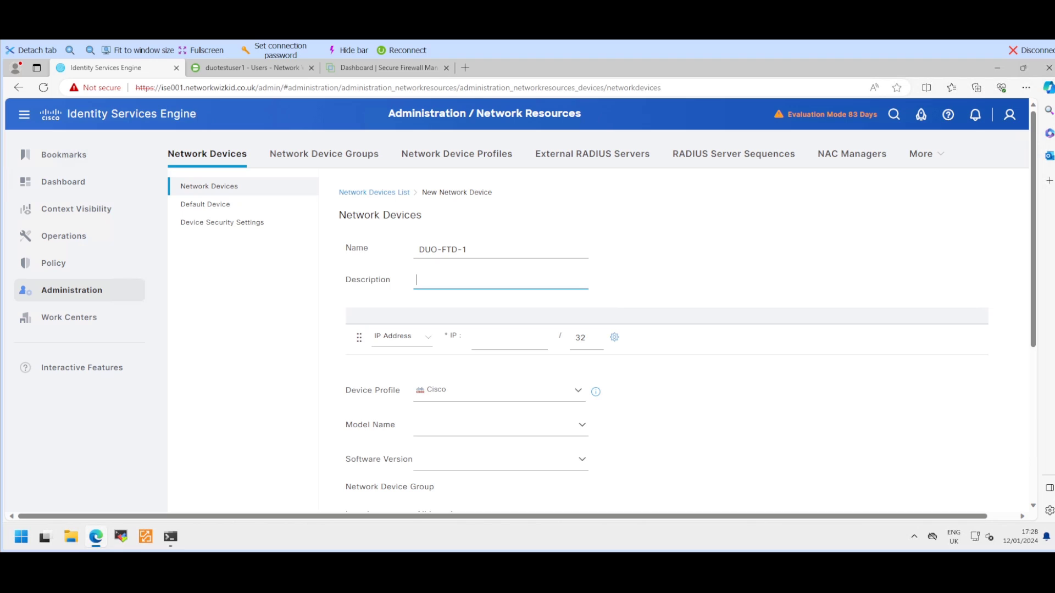
{"action": "left_click", "coordinate": [513, 337]}
{"action": "type", "text": "161.1.7.250"}
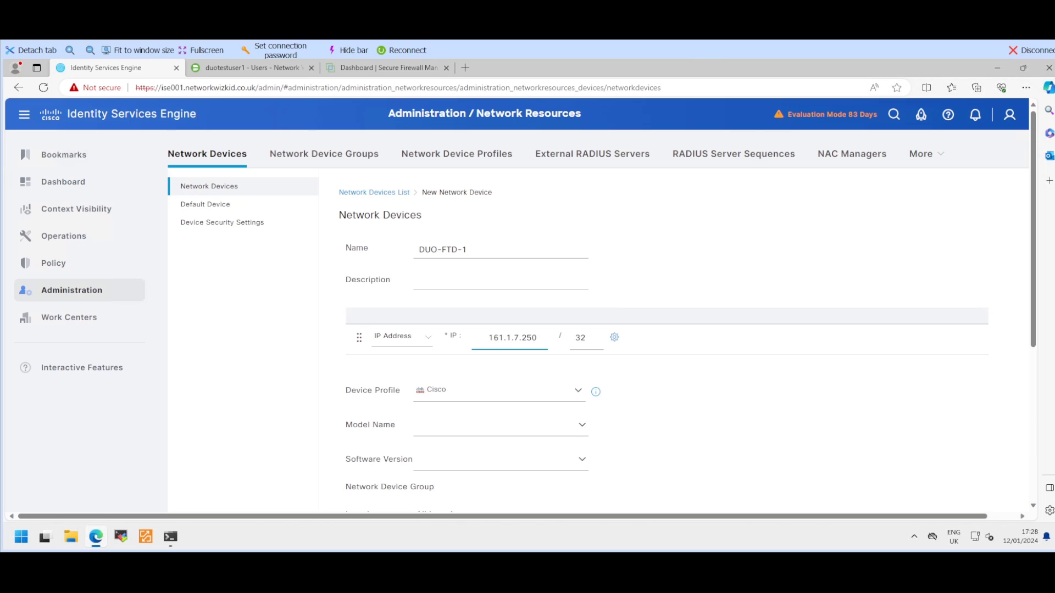
Step: Enable RADIUS authentication with the shared secret and submit the device
{"action": "scroll", "coordinate": [682, 340], "scroll_direction": "down", "scroll_amount": 2}
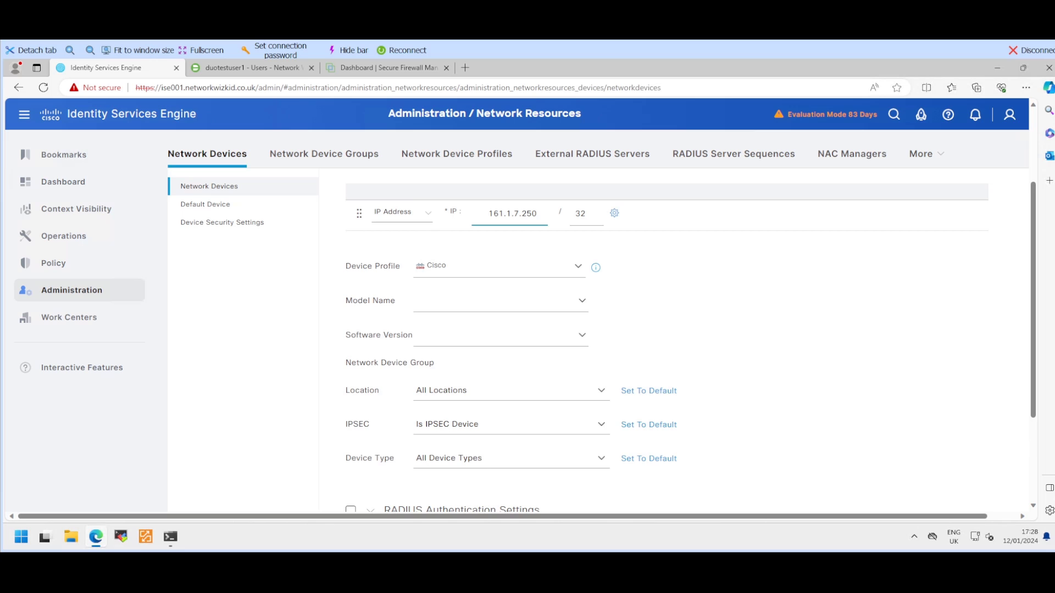
{"action": "scroll", "coordinate": [682, 340], "scroll_direction": "down", "scroll_amount": 2}
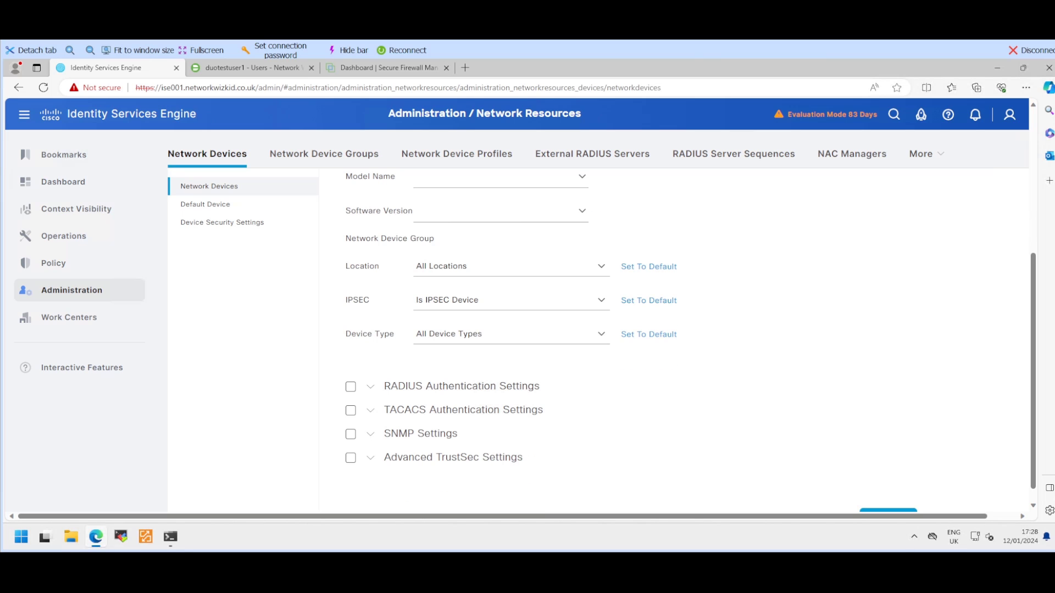
{"action": "left_click", "coordinate": [351, 386]}
{"action": "scroll", "coordinate": [351, 386], "scroll_direction": "down", "scroll_amount": 2}
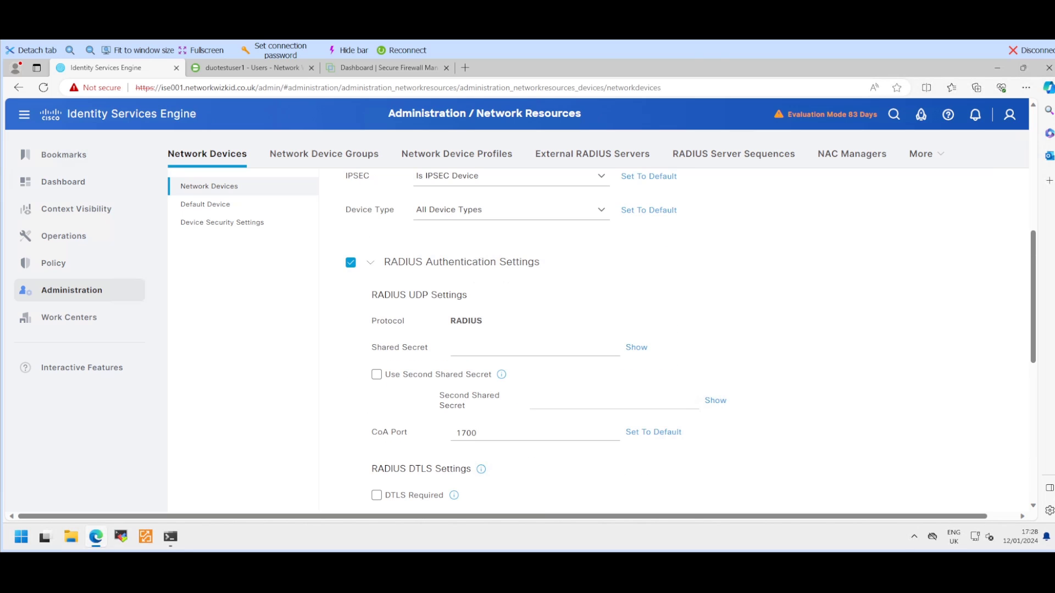
{"action": "left_click", "coordinate": [510, 348]}
{"action": "type", "text": "•••••"}
{"action": "scroll", "coordinate": [549, 330], "scroll_direction": "down", "scroll_amount": 7}
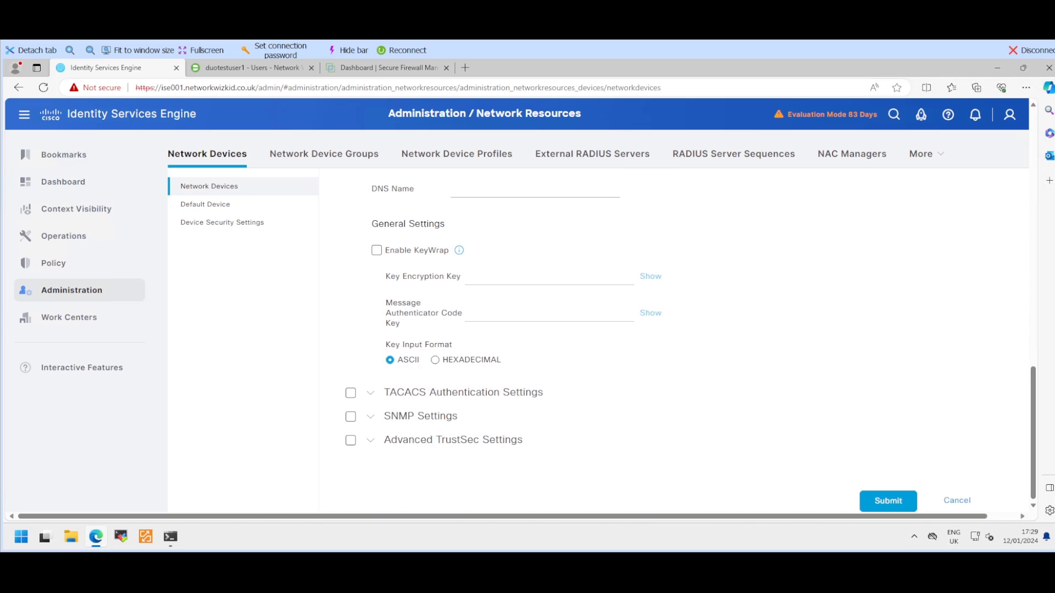
{"action": "left_click", "coordinate": [887, 501]}
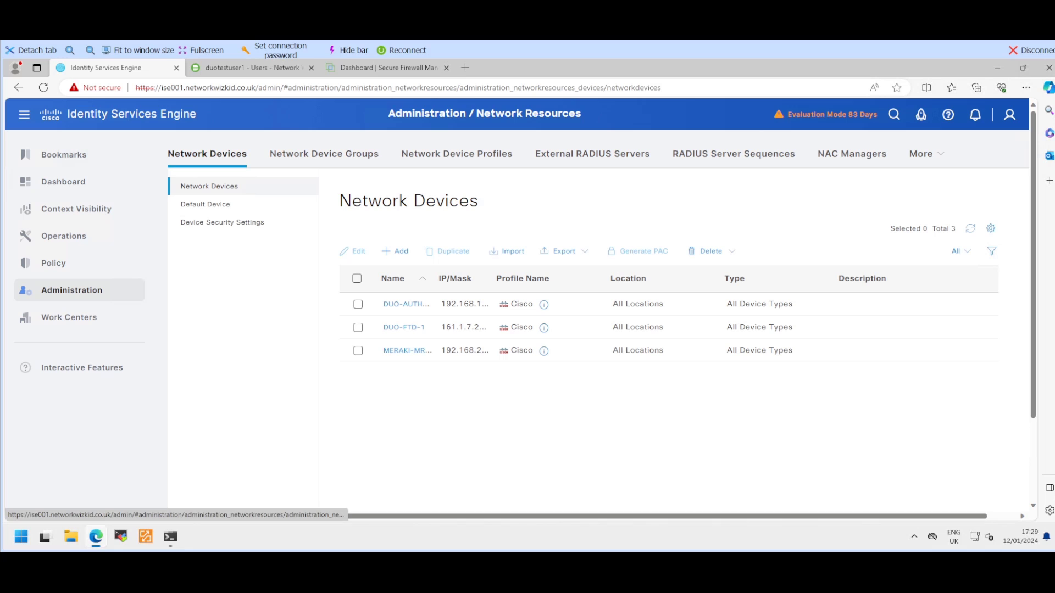
Step: In FMC, open Devices > VPN > Remote Access and add a new VPN policy
{"action": "left_click", "coordinate": [388, 69]}
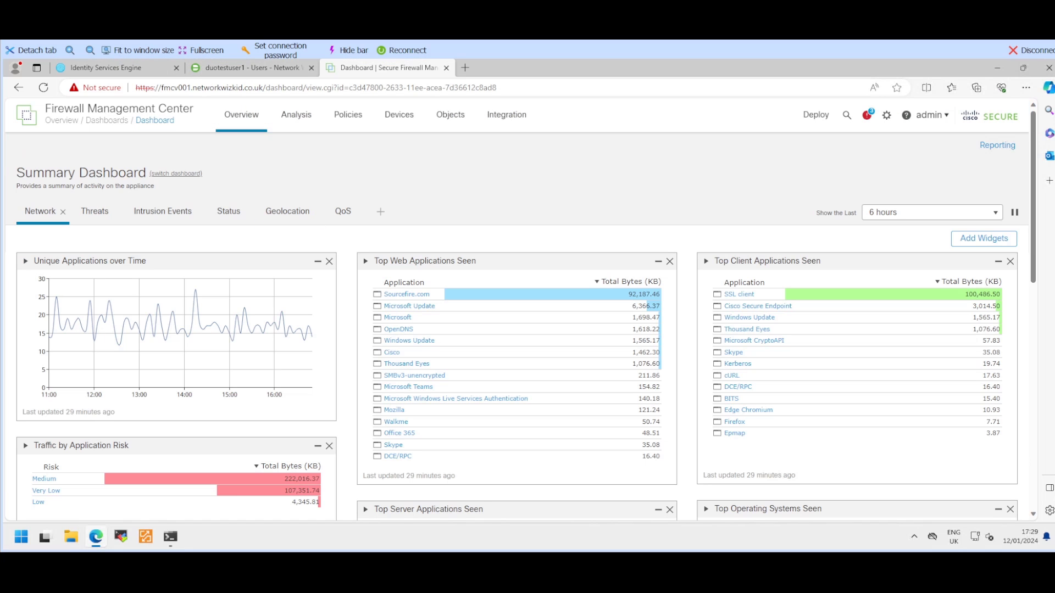
{"action": "mouse_move", "coordinate": [399, 115]}
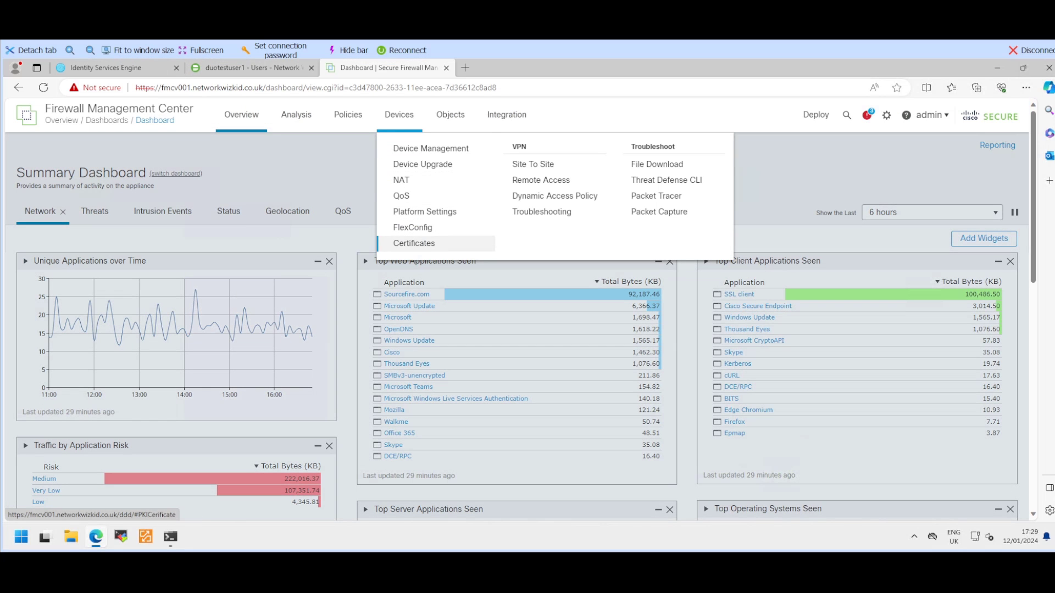
{"action": "mouse_move", "coordinate": [349, 115]}
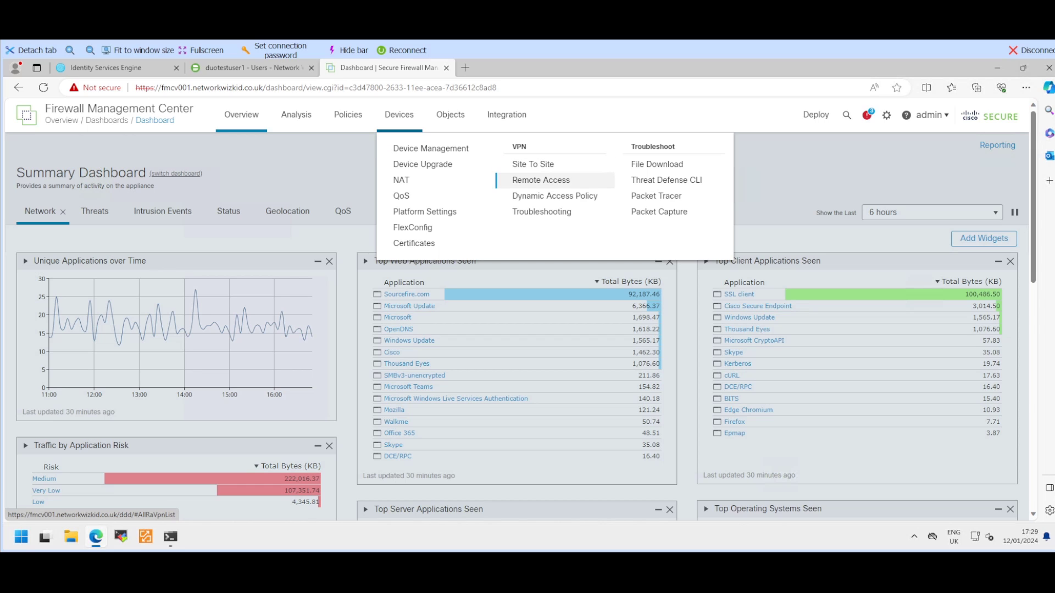
{"action": "left_click", "coordinate": [541, 180]}
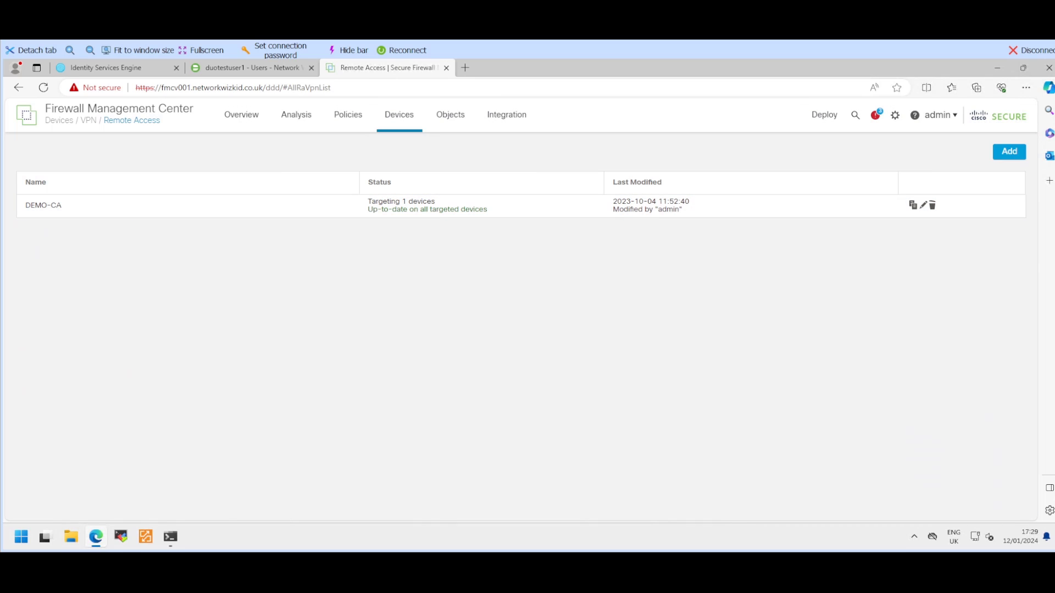
{"action": "left_click", "coordinate": [1009, 152]}
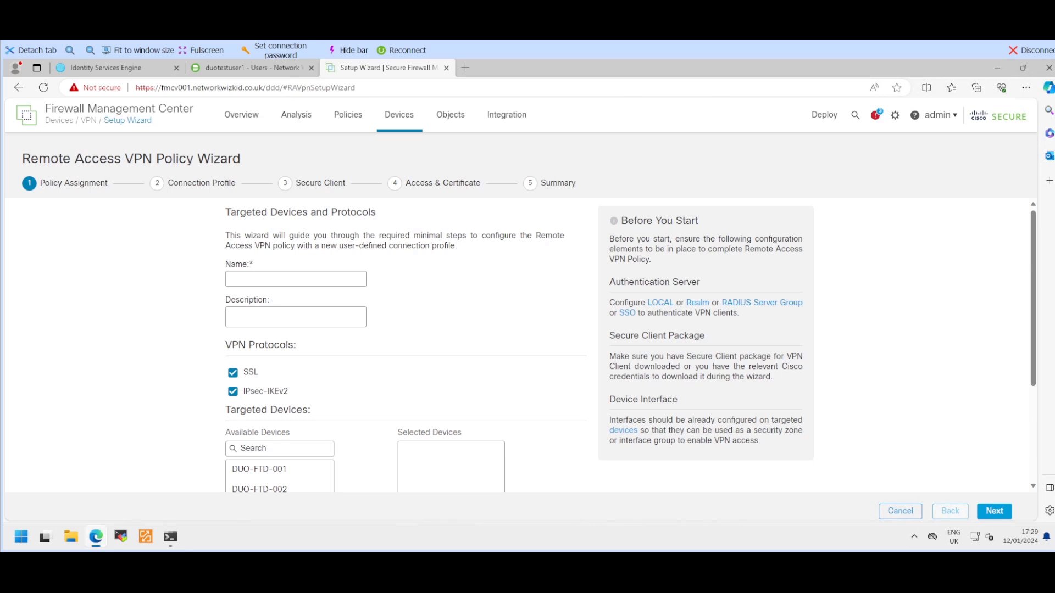
Step: Name the remote access VPN policy ISEDUODemo
{"action": "scroll", "coordinate": [409, 346], "scroll_direction": "down", "scroll_amount": 2}
{"action": "scroll", "coordinate": [409, 346], "scroll_direction": "up", "scroll_amount": 2}
{"action": "left_click", "coordinate": [296, 279]}
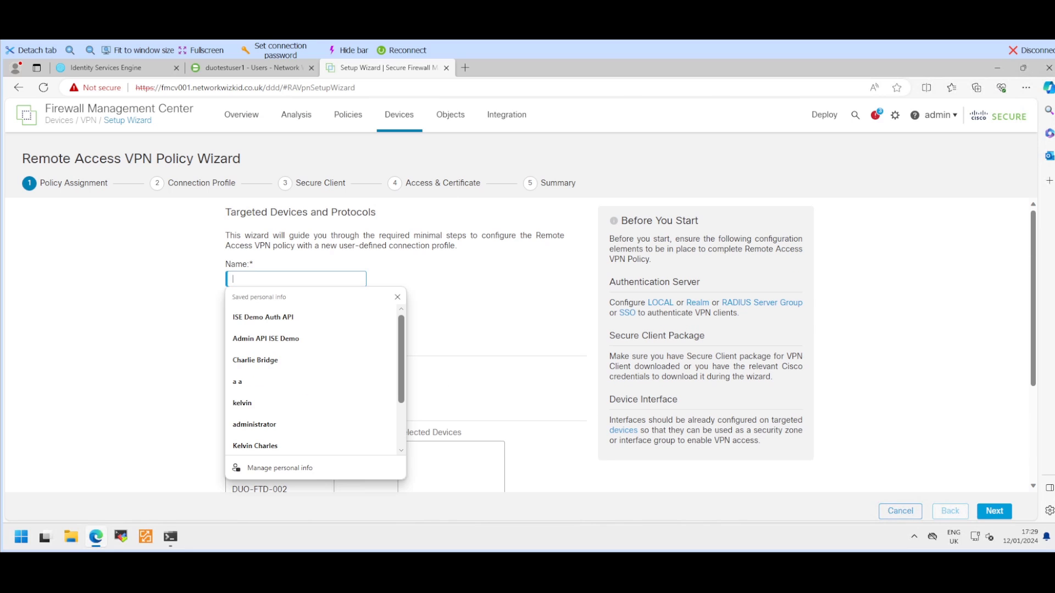
{"action": "key", "text": "Escape"}
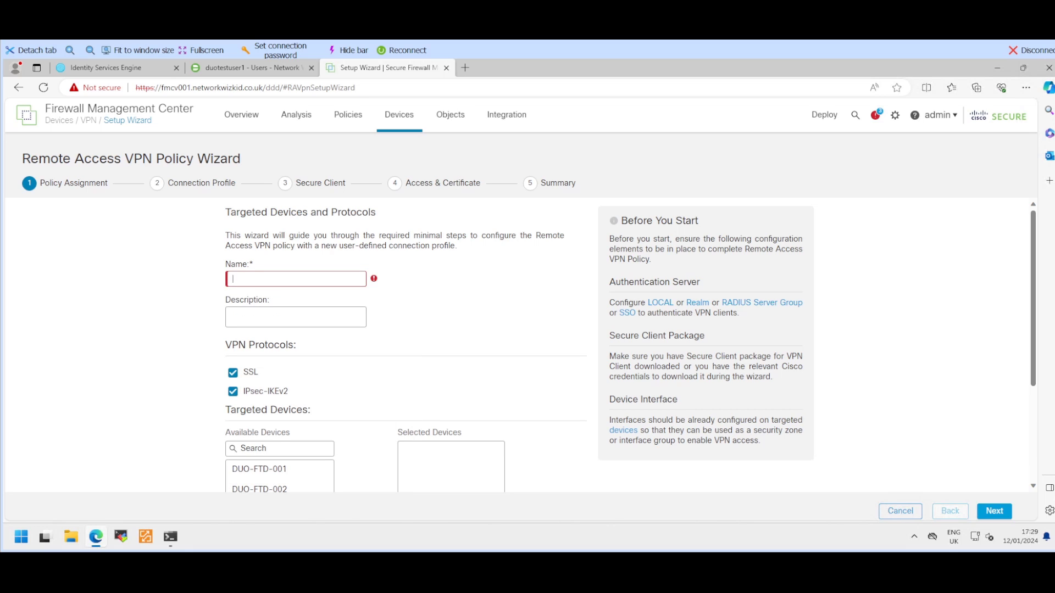
{"action": "type", "text": "ISE"}
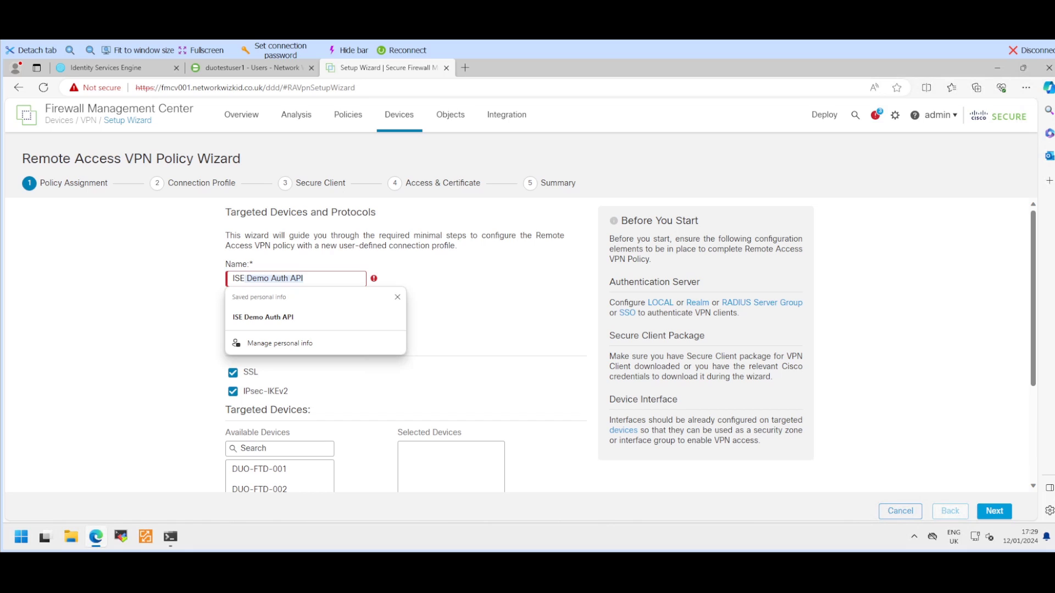
{"action": "type", "text": "Demo"}
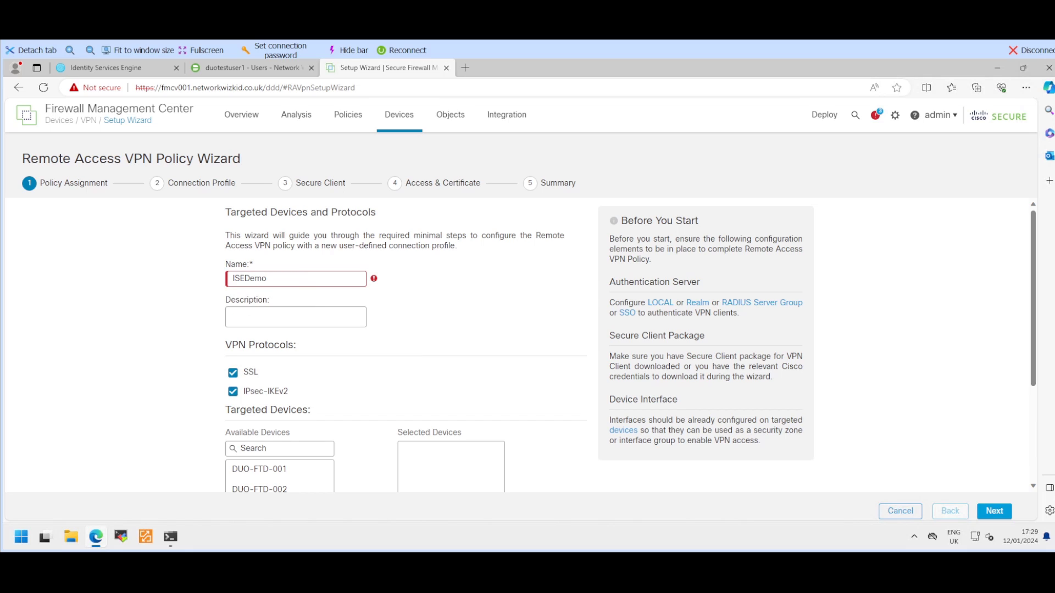
{"action": "left_click", "coordinate": [295, 317]}
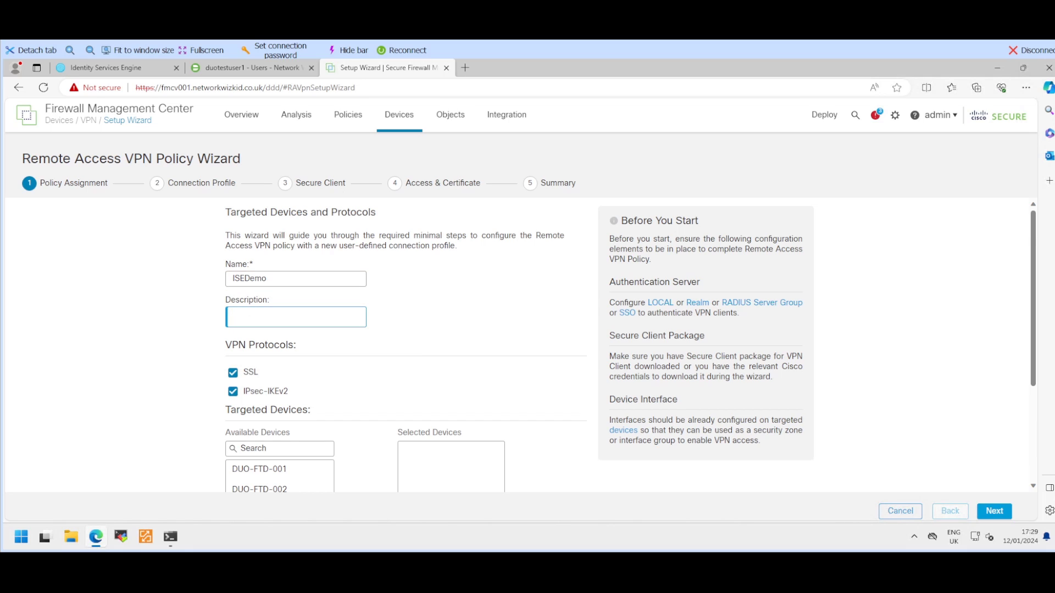
{"action": "scroll", "coordinate": [245, 236], "scroll_direction": "down", "scroll_amount": 1}
{"action": "left_click", "coordinate": [244, 234]}
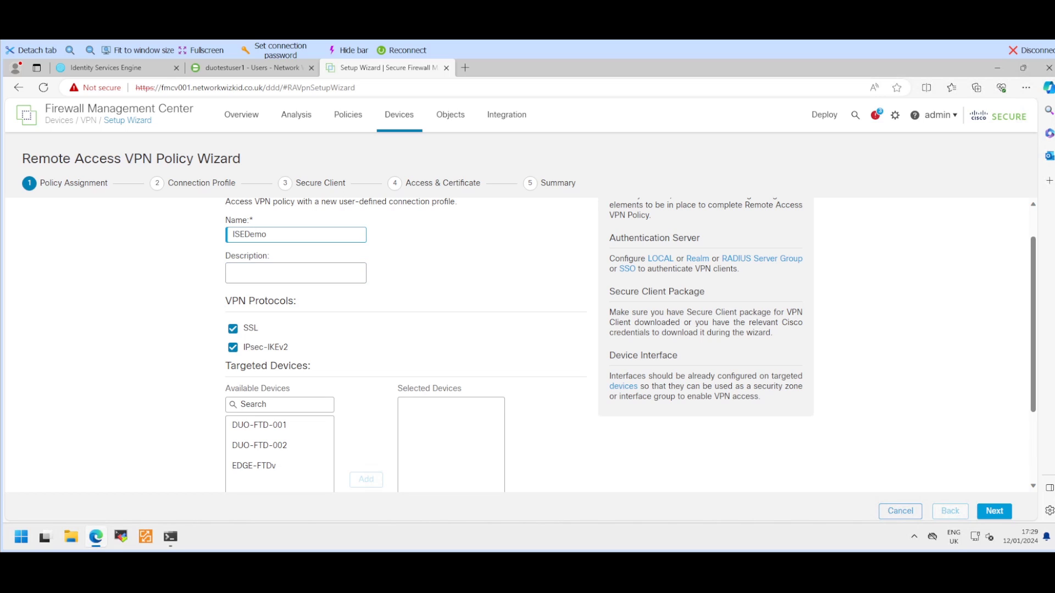
{"action": "type", "text": "DUO"}
Step: Select DUO-FTD-001 as the target device and confirm reassigning it from DEMO-CA
{"action": "scroll", "coordinate": [262, 234], "scroll_direction": "down", "scroll_amount": 2}
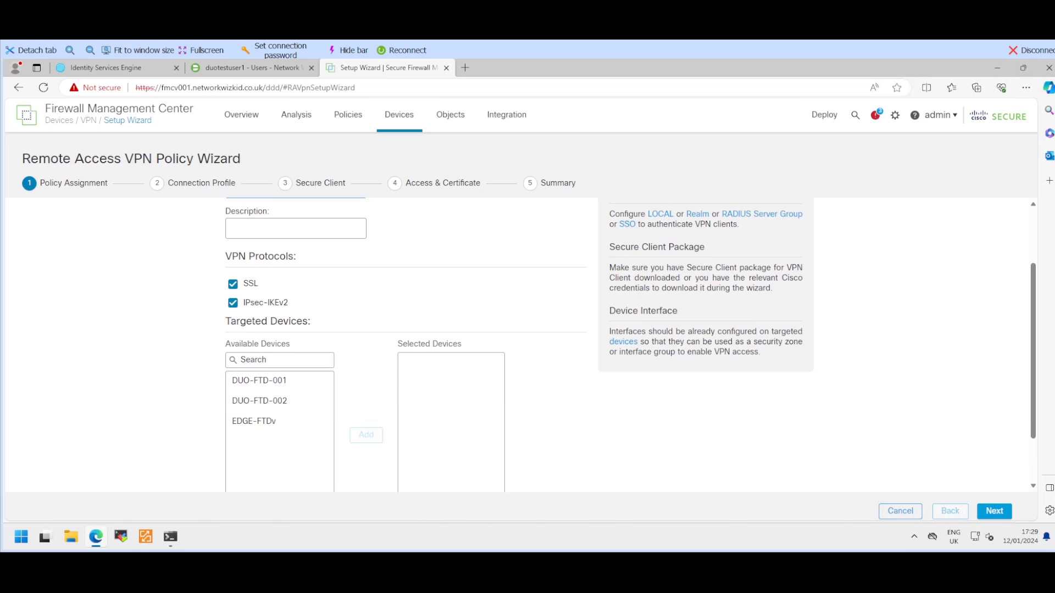
{"action": "left_click", "coordinate": [280, 337]}
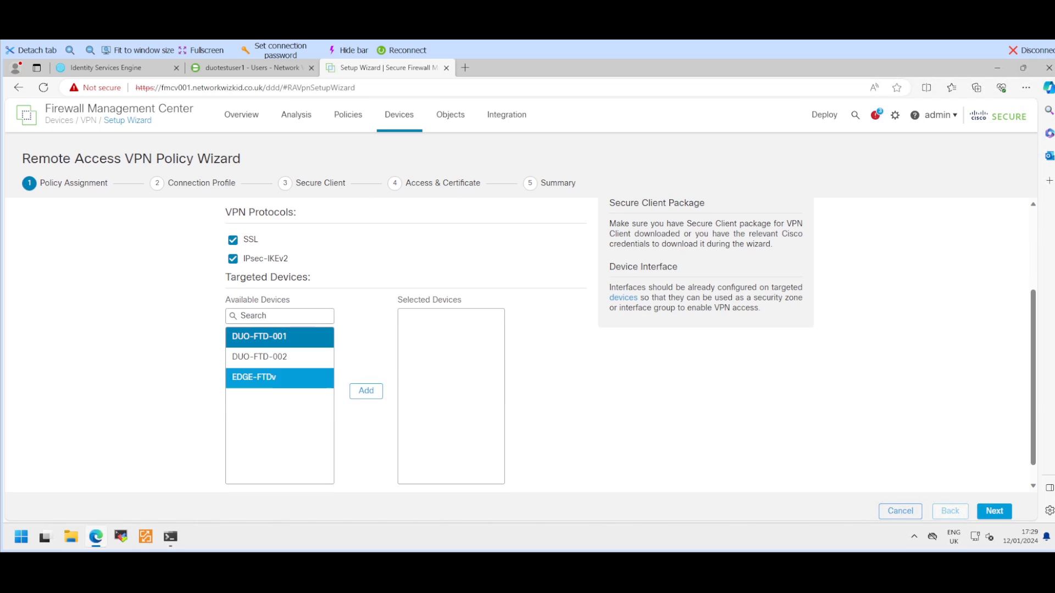
{"action": "left_click", "coordinate": [366, 391]}
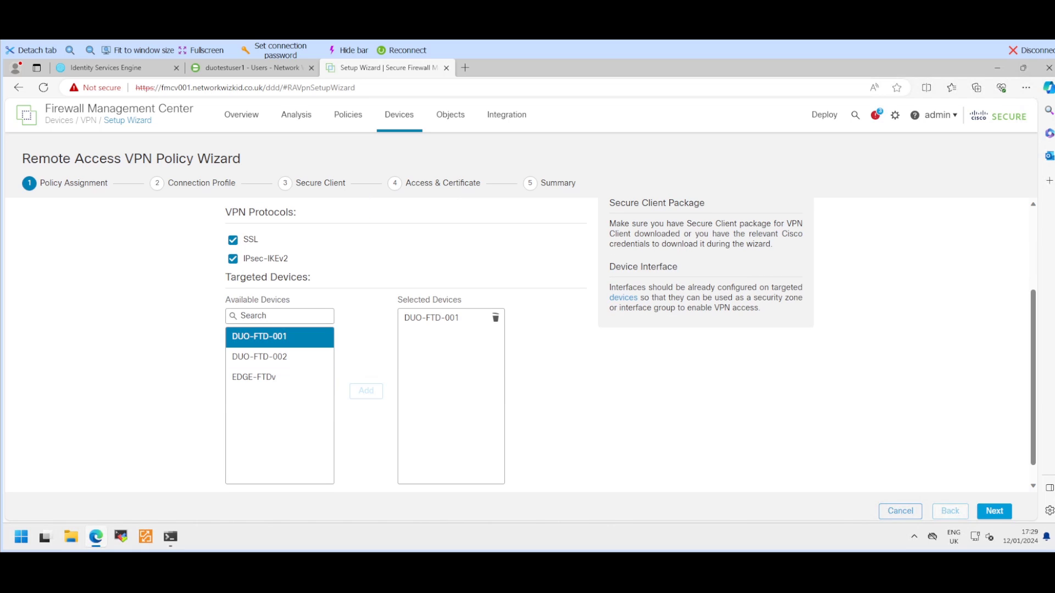
{"action": "scroll", "coordinate": [406, 345], "scroll_direction": "up", "scroll_amount": 2}
{"action": "scroll", "coordinate": [630, 345], "scroll_direction": "up", "scroll_amount": 1}
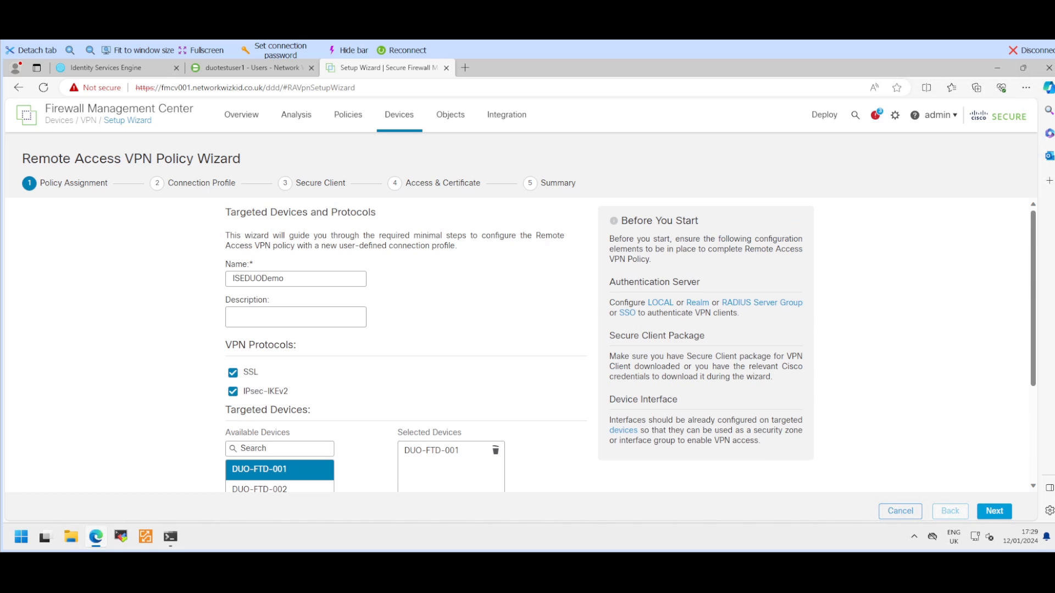
{"action": "scroll", "coordinate": [519, 345], "scroll_direction": "down", "scroll_amount": 4}
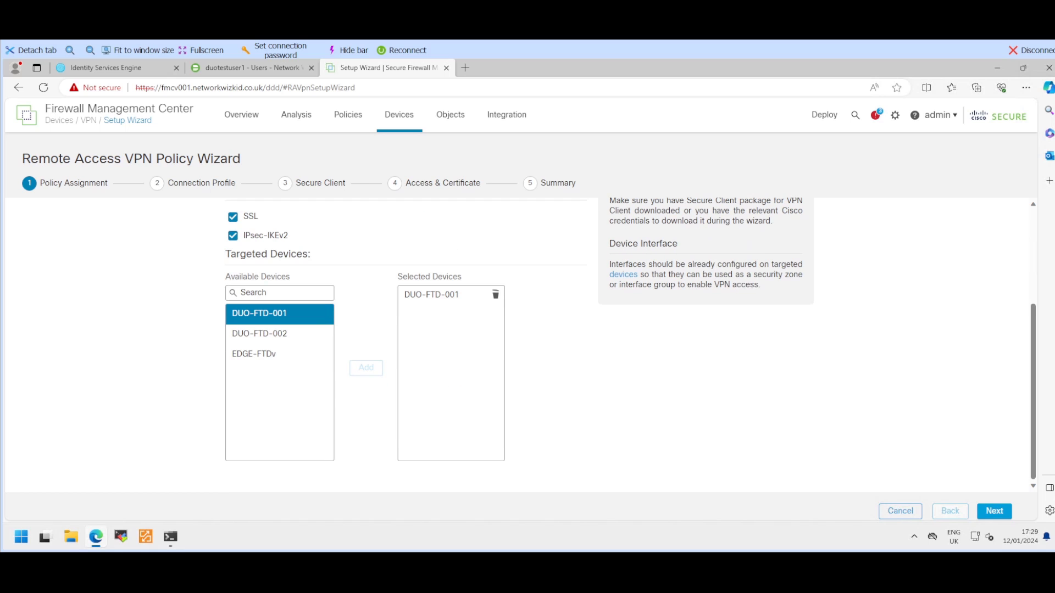
{"action": "left_click", "coordinate": [994, 511]}
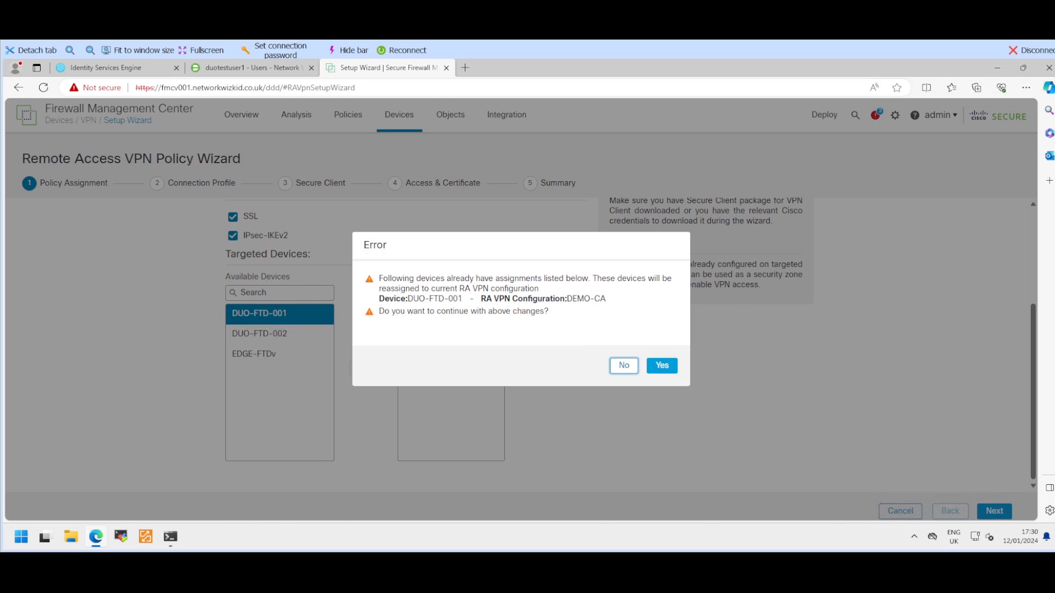
{"action": "left_click", "coordinate": [662, 365]}
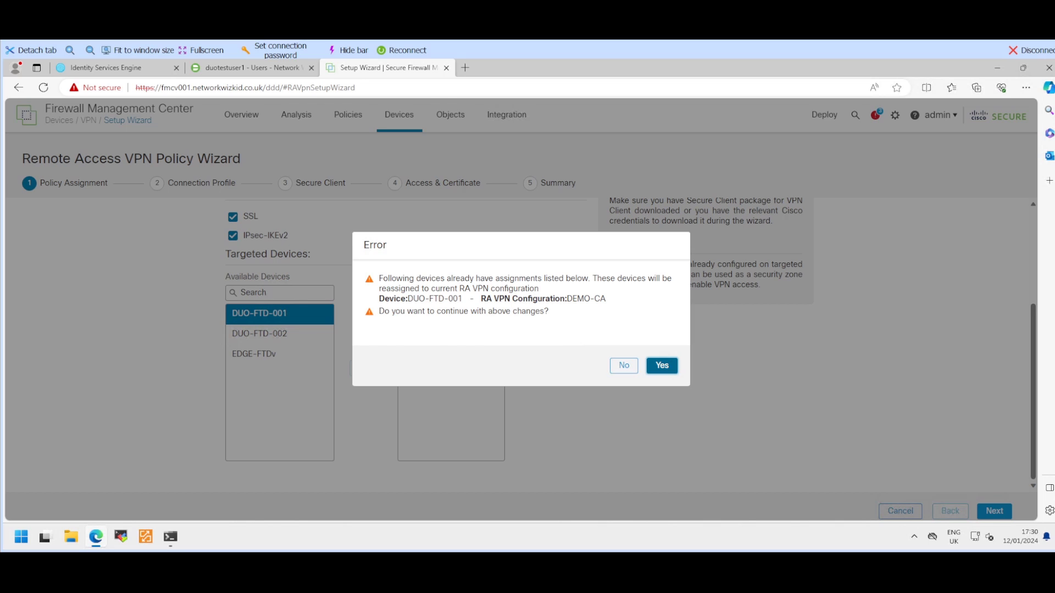
{"action": "scroll", "coordinate": [516, 345], "scroll_direction": "down", "scroll_amount": 2}
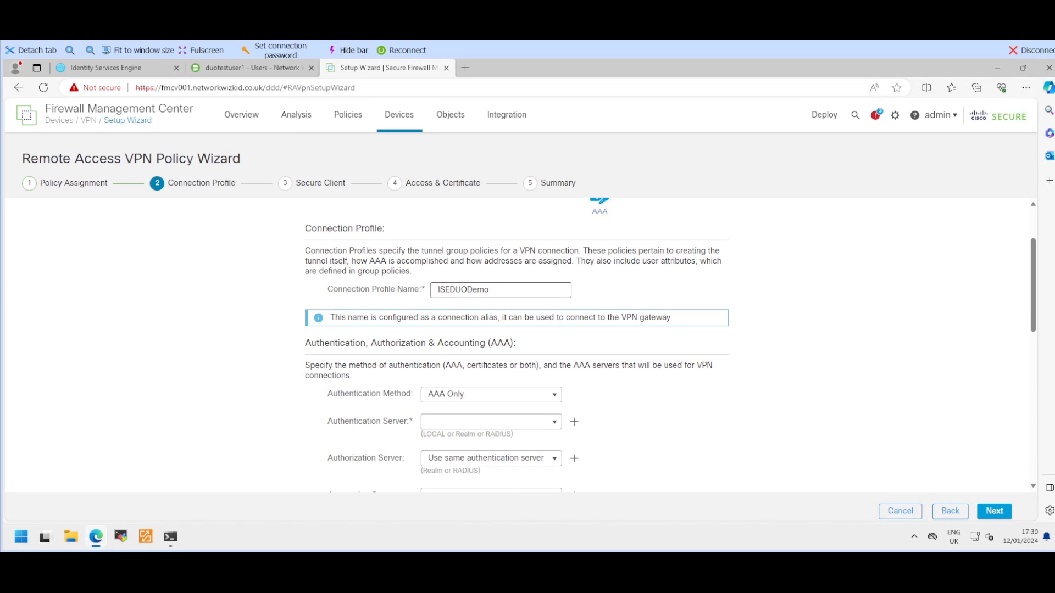
Step: Keep AAA Only as the connection profile's authentication method
{"action": "scroll", "coordinate": [516, 345], "scroll_direction": "down", "scroll_amount": 2}
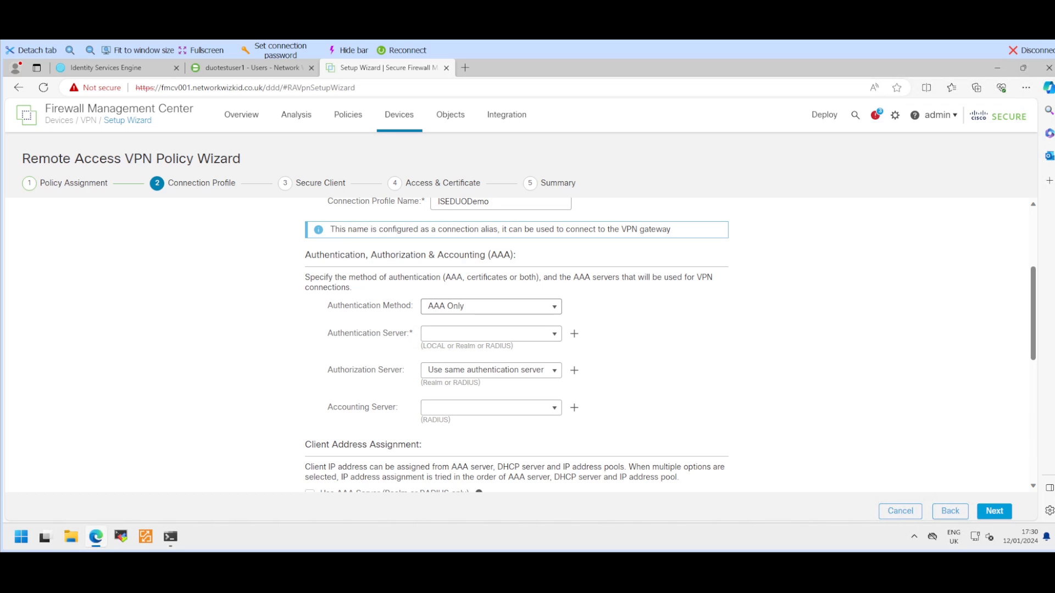
{"action": "left_click", "coordinate": [491, 306]}
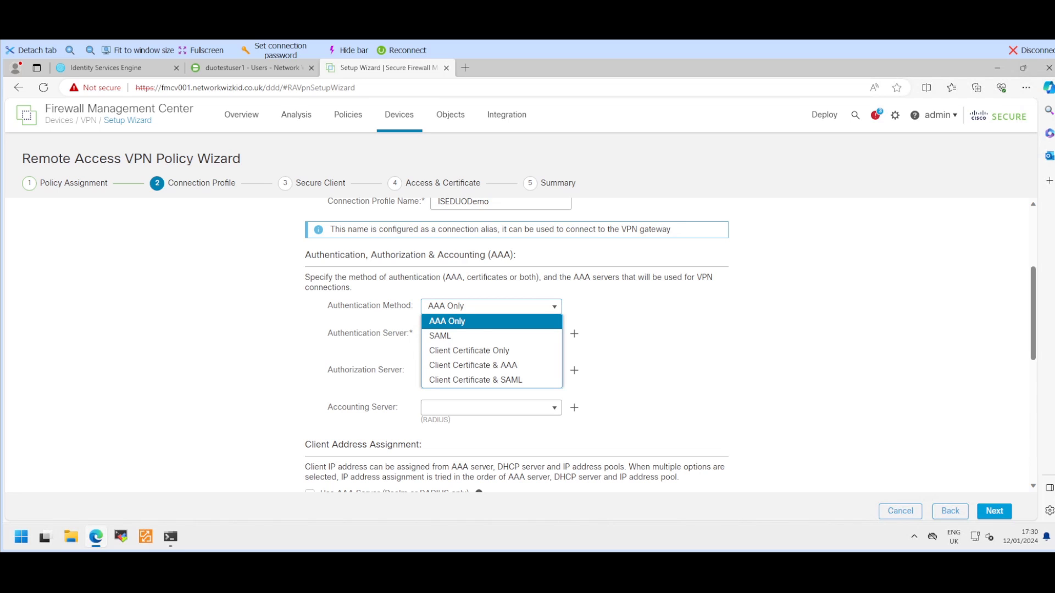
{"action": "left_click", "coordinate": [491, 322]}
Step: Clear the Authentication Server field and start a new RADIUS Server Group
{"action": "scroll", "coordinate": [516, 346], "scroll_direction": "down", "scroll_amount": 2}
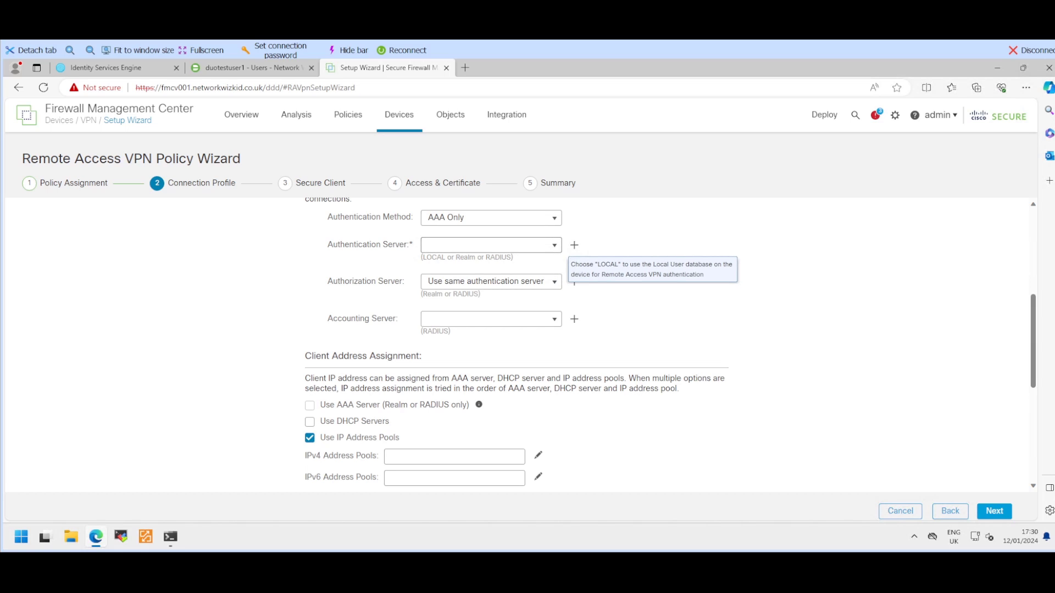
{"action": "left_click", "coordinate": [549, 245]}
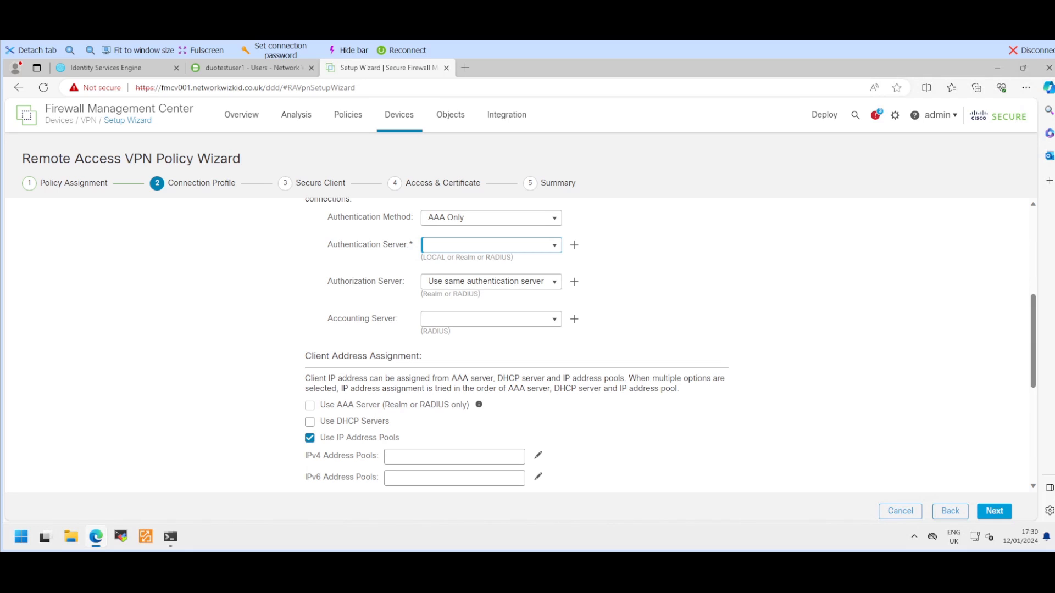
{"action": "type", "text": "150.1.7.111"}
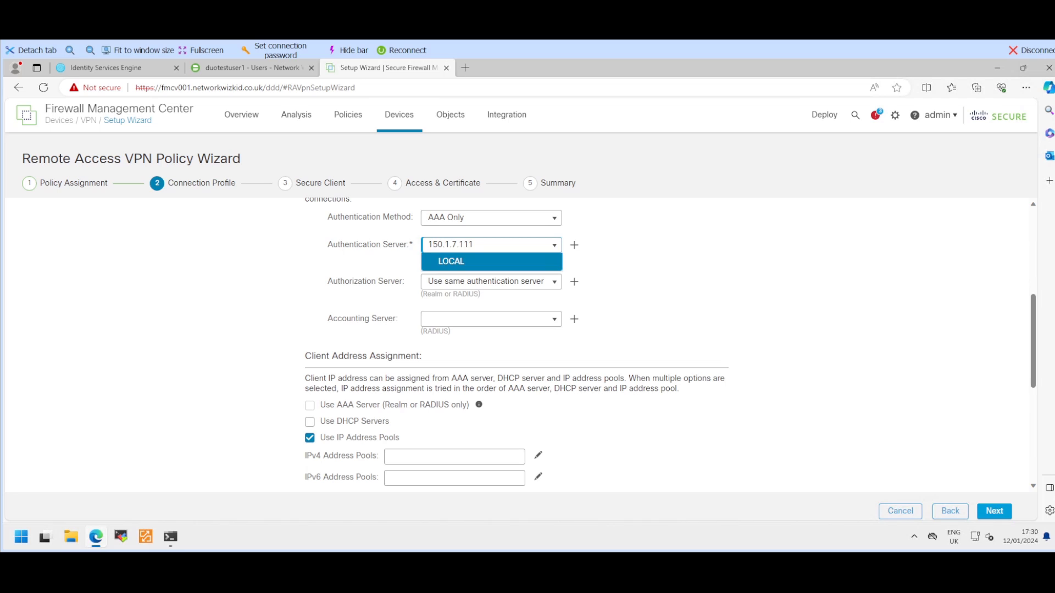
{"action": "key", "text": "Return"}
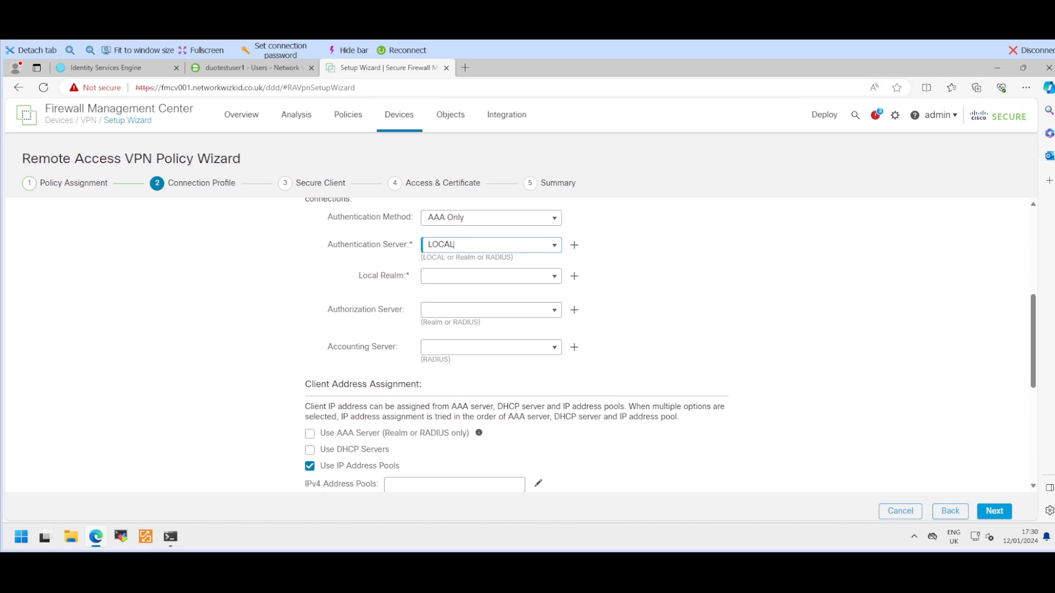
{"action": "double_click", "coordinate": [457, 245]}
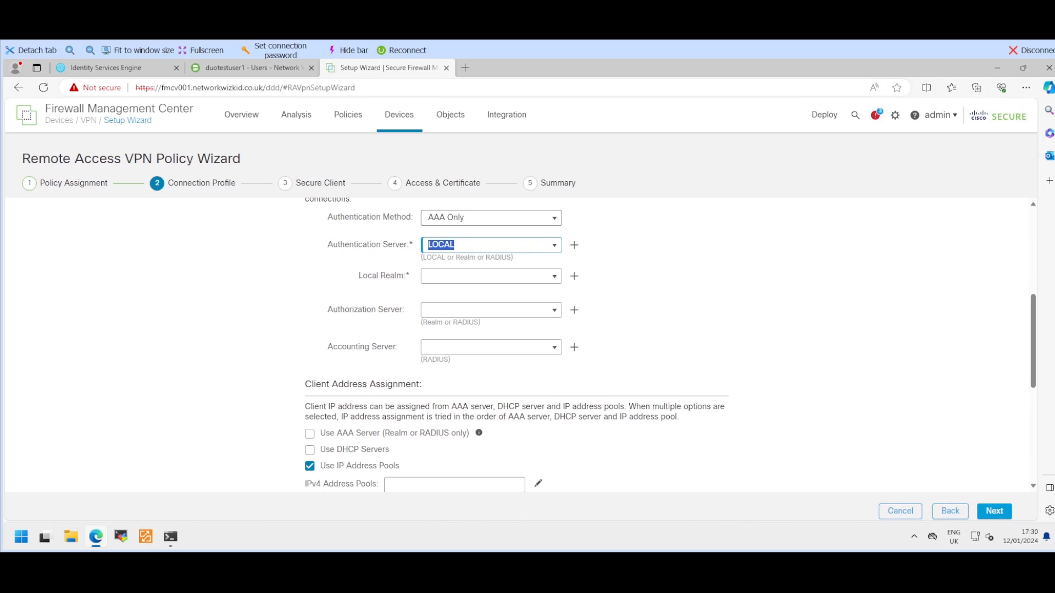
{"action": "type", "text": "150.1.7.111"}
{"action": "left_click", "coordinate": [575, 245]}
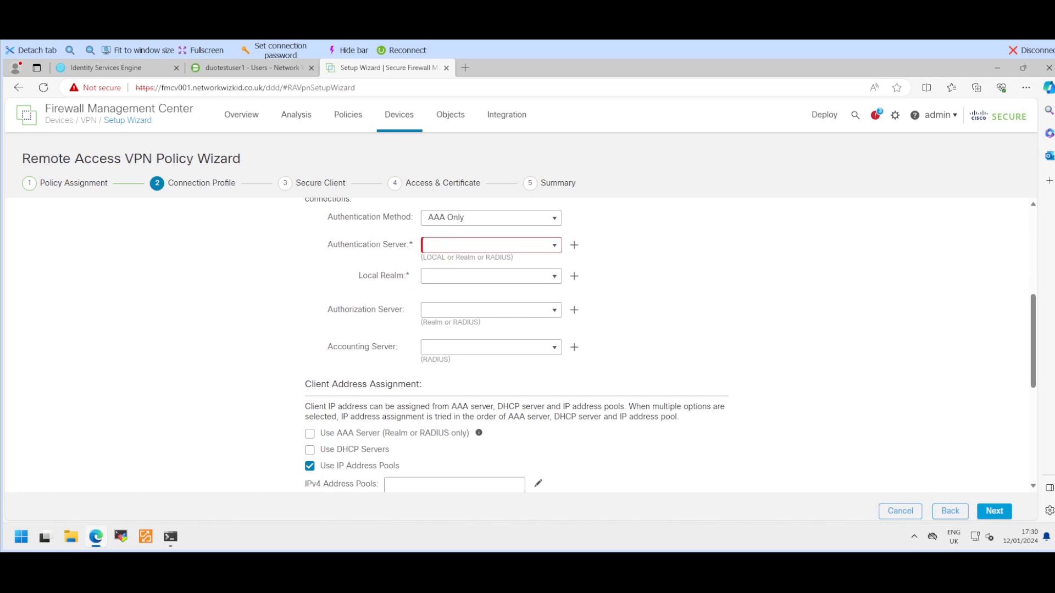
{"action": "left_click", "coordinate": [574, 245]}
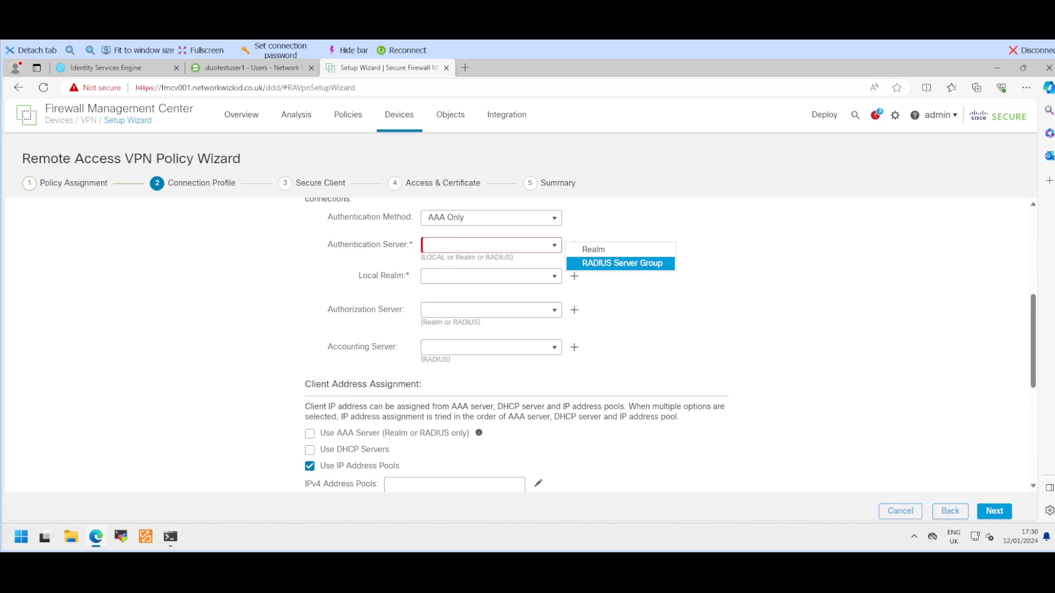
{"action": "left_click", "coordinate": [622, 263]}
Step: Name the group ISE-001 and add RADIUS server 150.1.7.111 with its shared key
{"action": "left_click", "coordinate": [428, 126]}
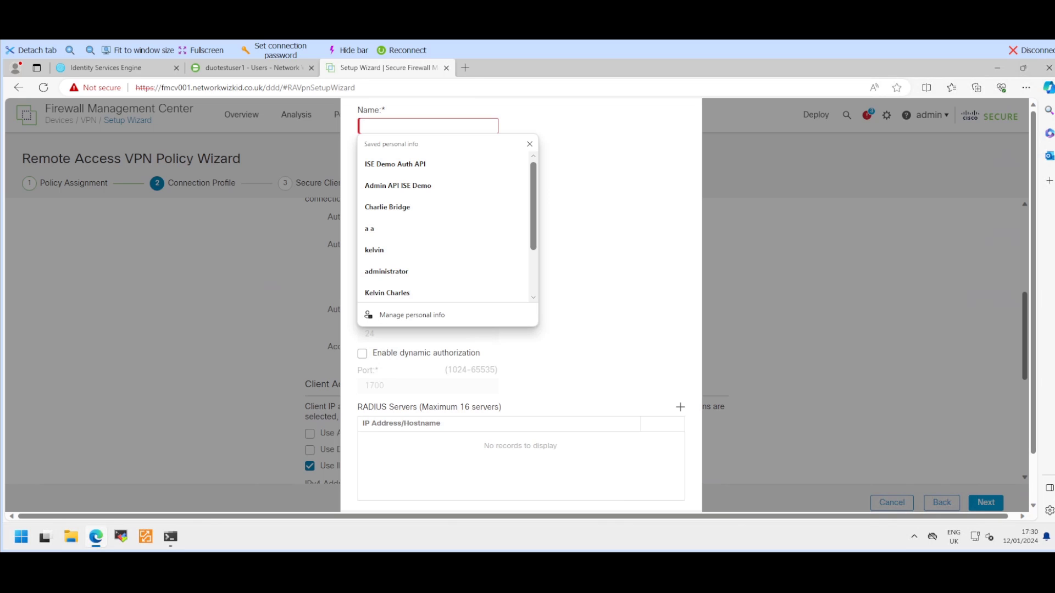
{"action": "type", "text": "ISE"}
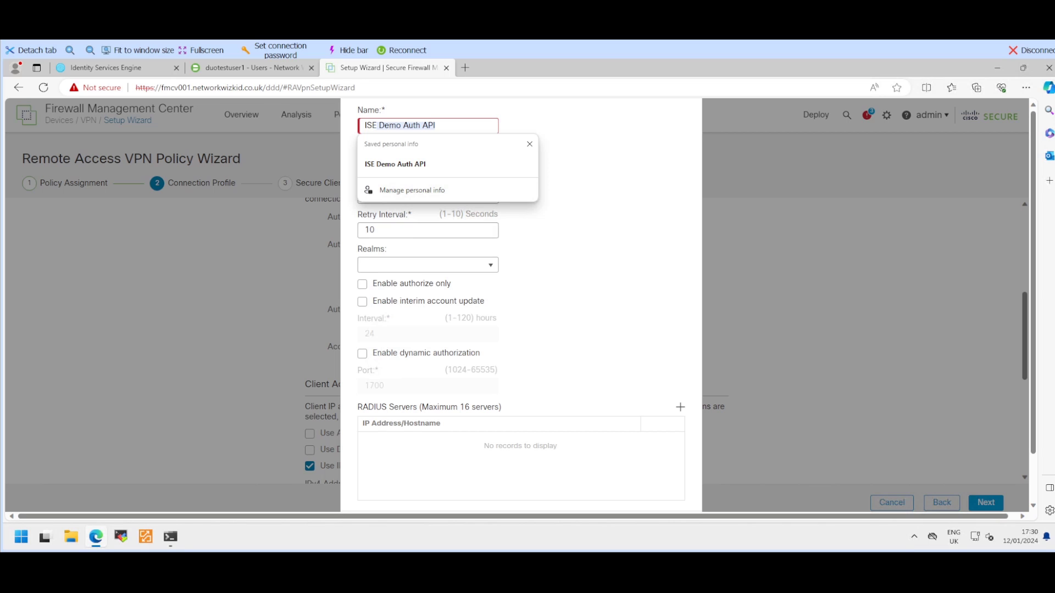
{"action": "type", "text": "-"}
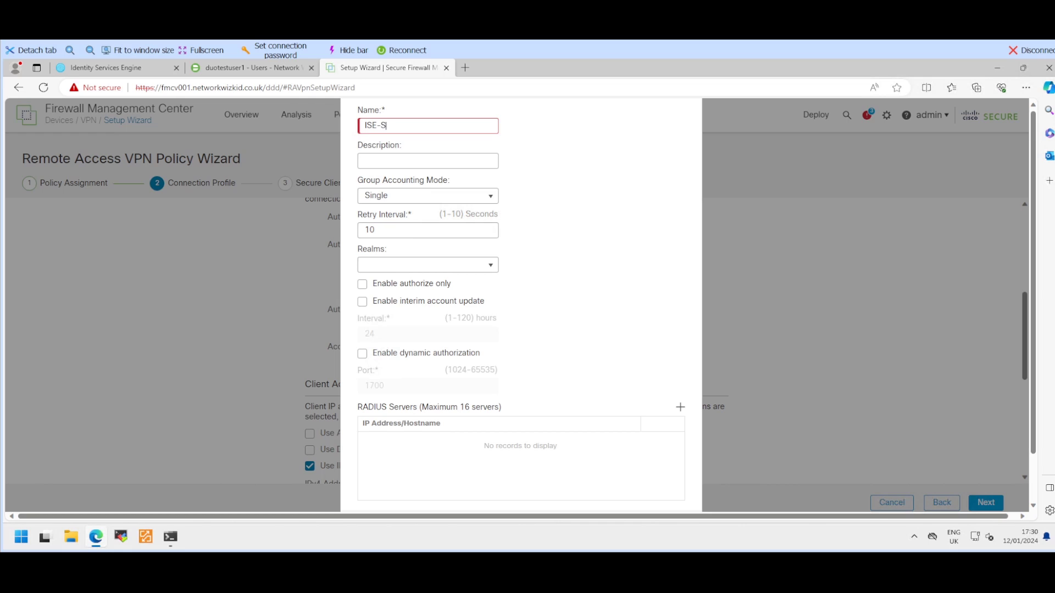
{"action": "type", "text": "001"}
{"action": "left_click", "coordinate": [680, 407]}
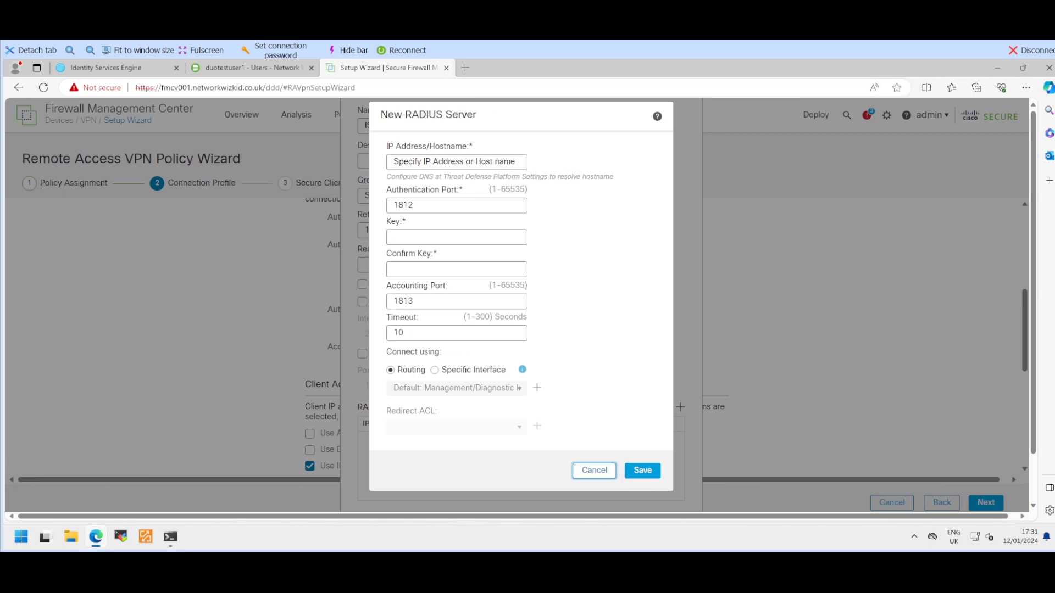
{"action": "left_click", "coordinate": [457, 162]}
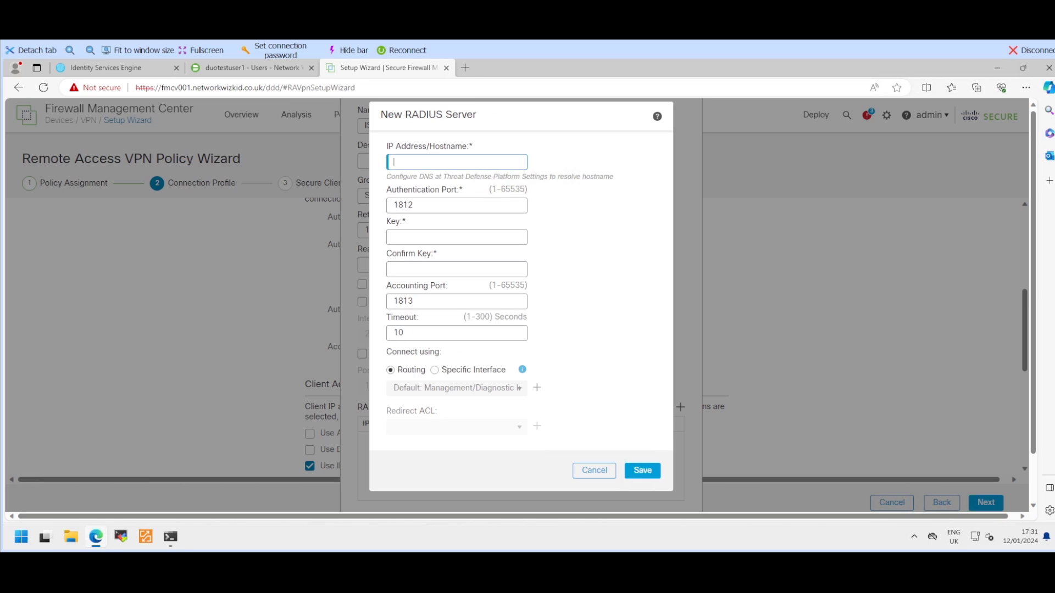
{"action": "type", "text": "150.1.7.111"}
{"action": "left_click", "coordinate": [456, 237]}
{"action": "type", "text": "cisco"}
{"action": "left_click", "coordinate": [457, 269]}
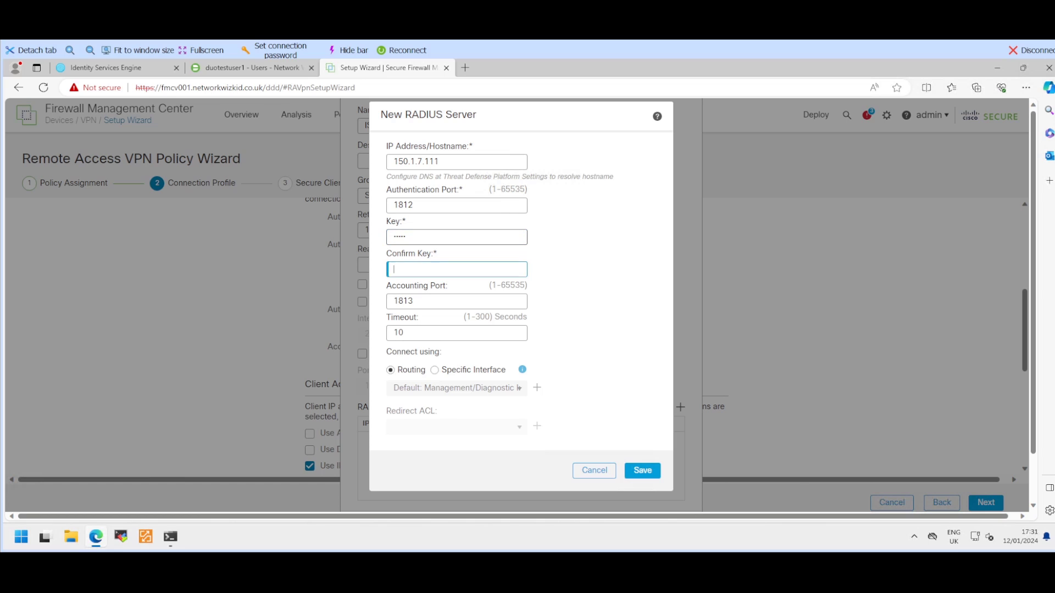
{"action": "type", "text": "cisco"}
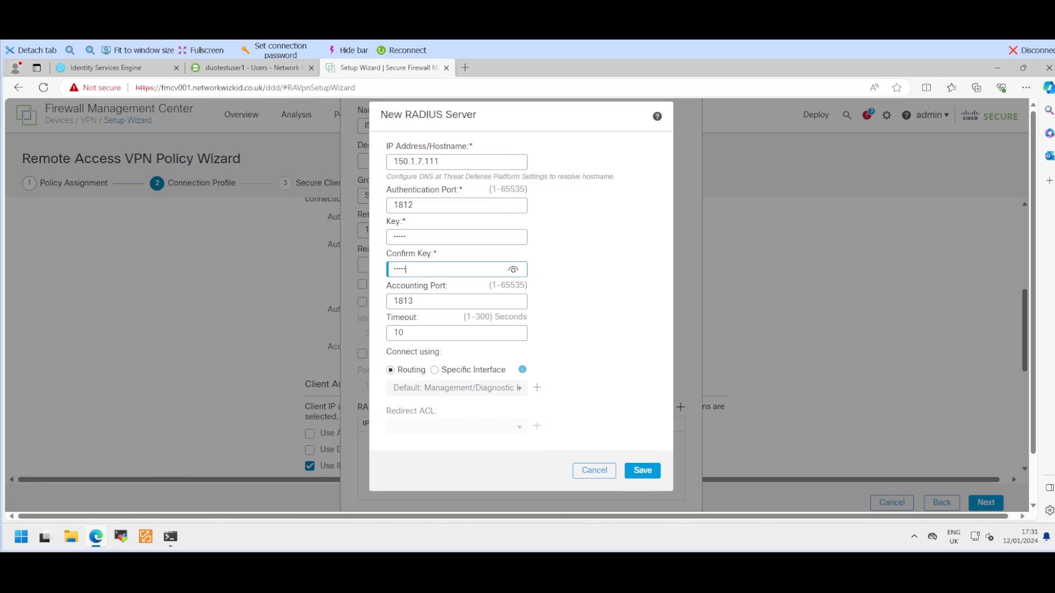
{"action": "scroll", "coordinate": [520, 297], "scroll_direction": "down", "scroll_amount": 1}
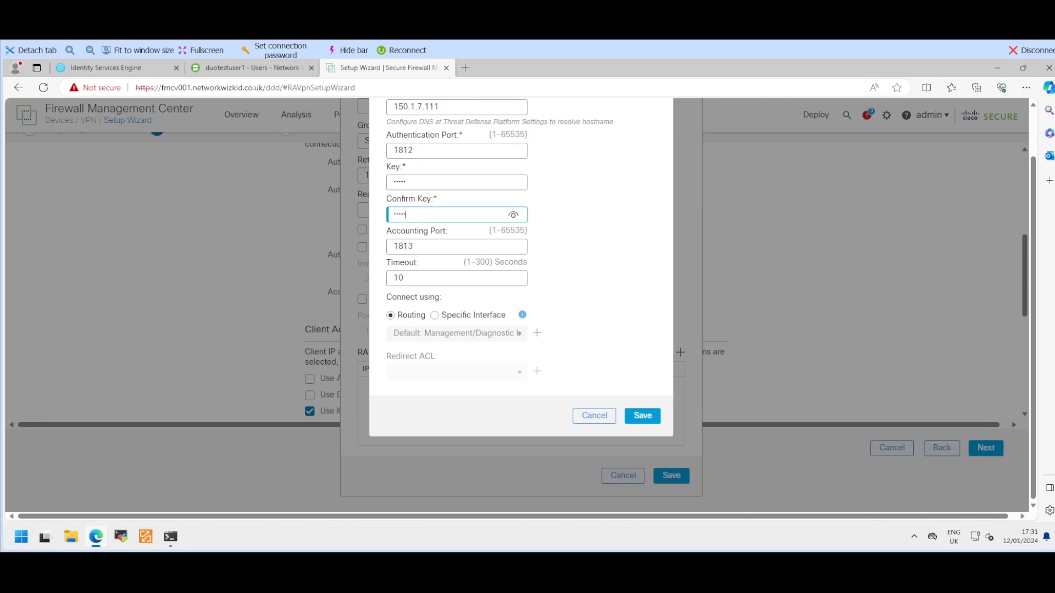
{"action": "left_click", "coordinate": [642, 416]}
Step: Save the ISE-001 RADIUS server group as the authentication server
{"action": "scroll", "coordinate": [521, 297], "scroll_direction": "up", "scroll_amount": 1}
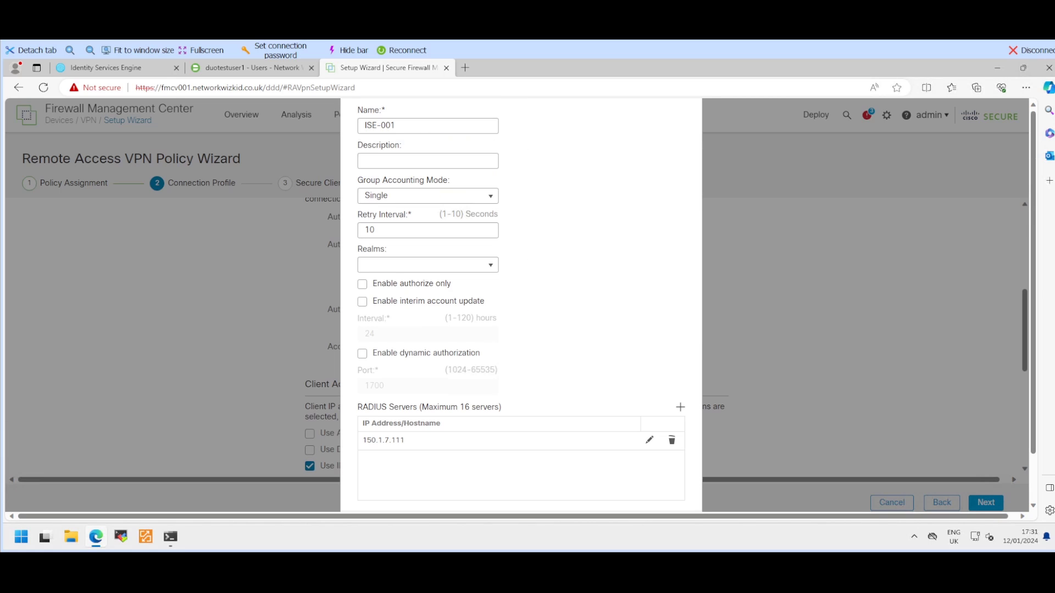
{"action": "scroll", "coordinate": [521, 297], "scroll_direction": "down", "scroll_amount": 1}
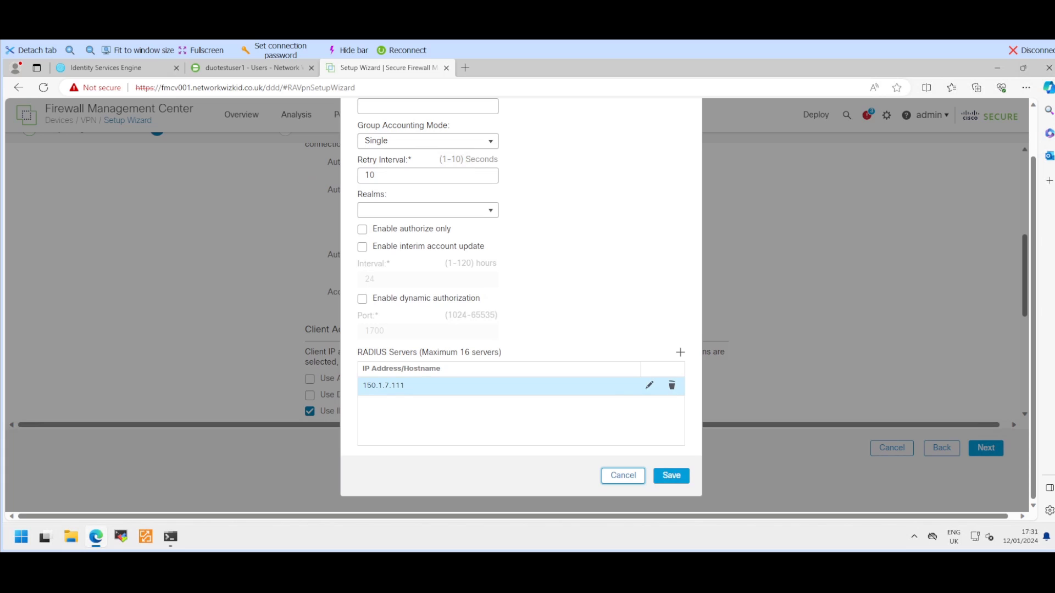
{"action": "left_click", "coordinate": [671, 476]}
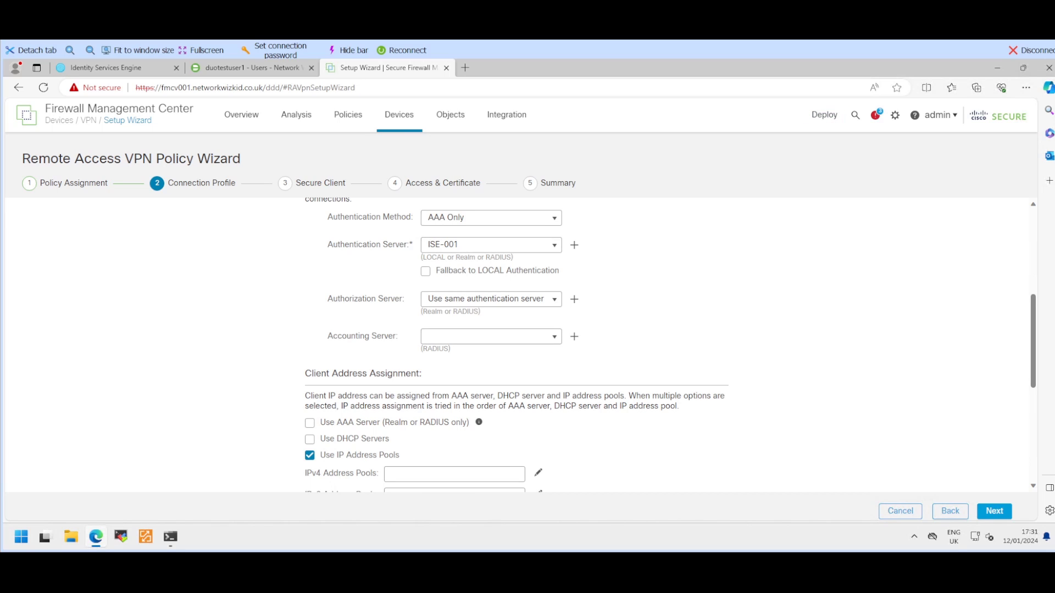
Step: Assign DEMO-IP-POOL as the IPv4 address pool for VPN clients
{"action": "scroll", "coordinate": [516, 346], "scroll_direction": "down", "scroll_amount": 2}
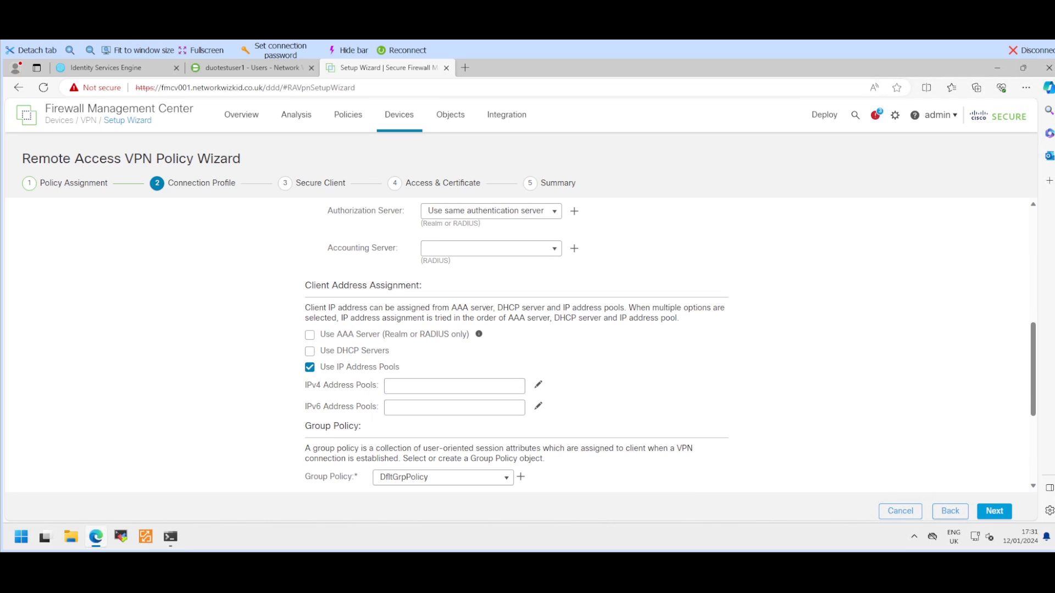
{"action": "left_click", "coordinate": [538, 385]}
{"action": "left_click", "coordinate": [397, 265]}
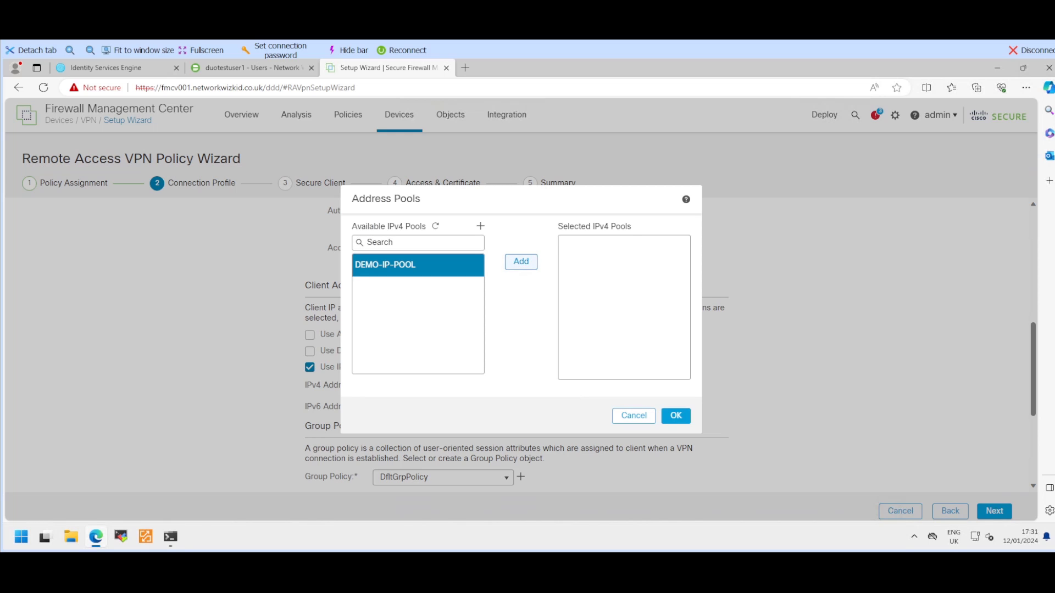
{"action": "left_click", "coordinate": [521, 262]}
{"action": "left_click", "coordinate": [676, 416]}
Step: Include the SECURE-CLIENT-IMAGE package in the Secure Client step
{"action": "scroll", "coordinate": [517, 346], "scroll_direction": "down", "scroll_amount": 3}
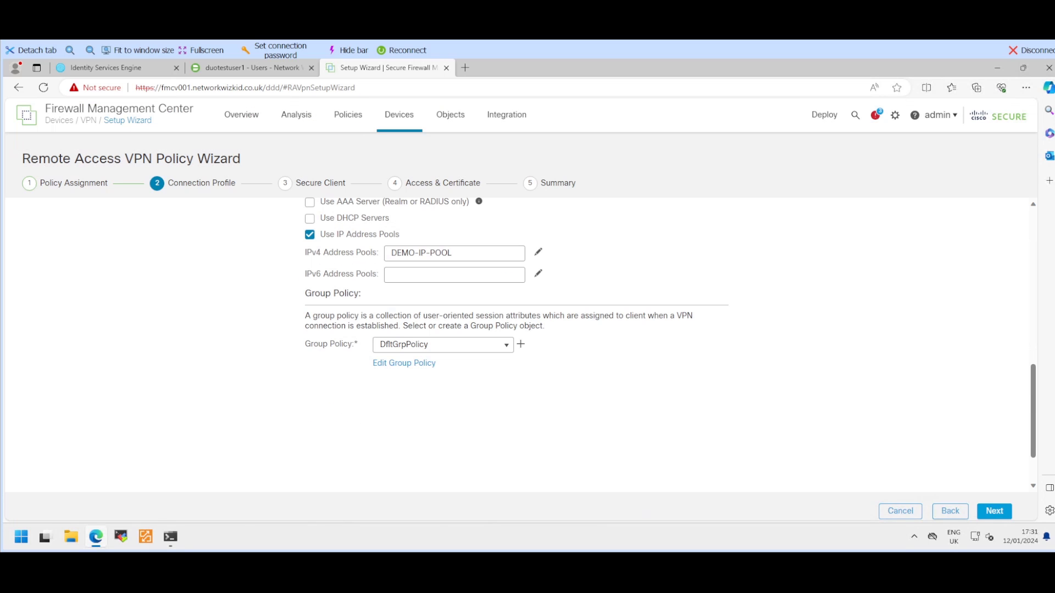
{"action": "scroll", "coordinate": [516, 346], "scroll_direction": "up", "scroll_amount": 1}
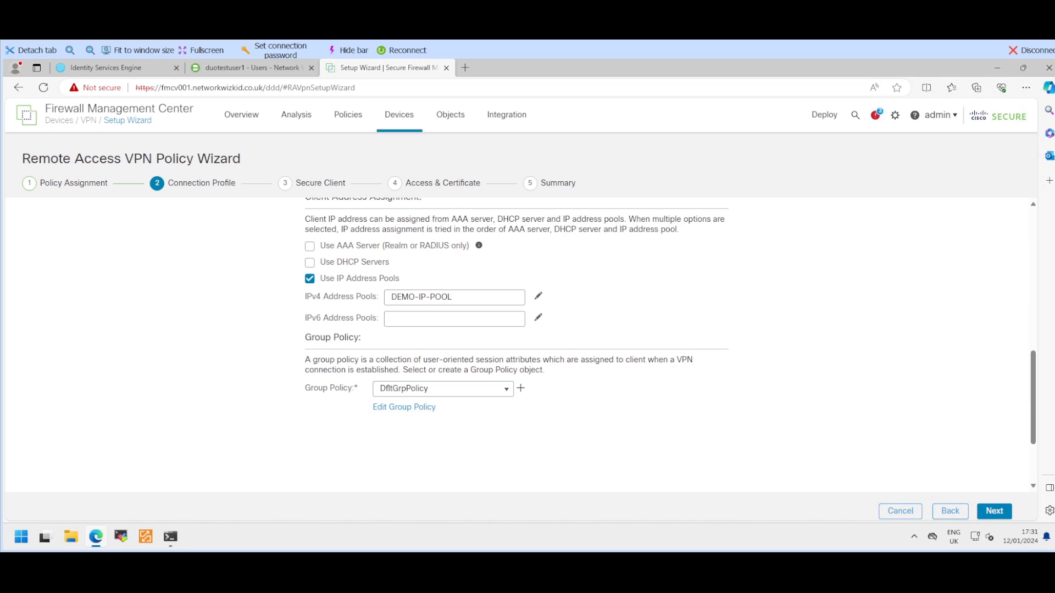
{"action": "left_click", "coordinate": [994, 511]}
{"action": "scroll", "coordinate": [654, 341], "scroll_direction": "down", "scroll_amount": 1}
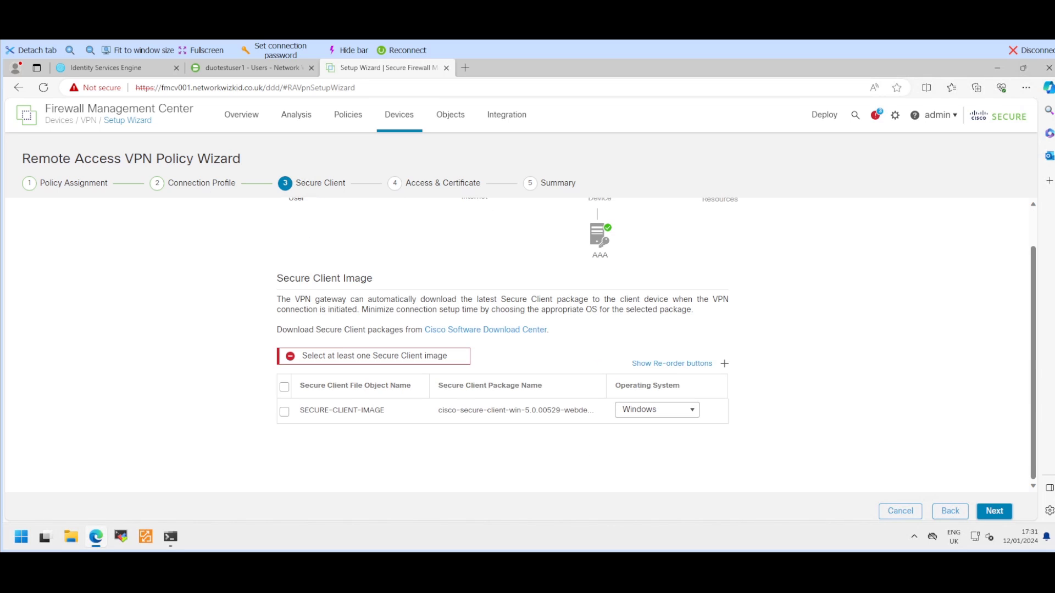
{"action": "left_click", "coordinate": [284, 412]}
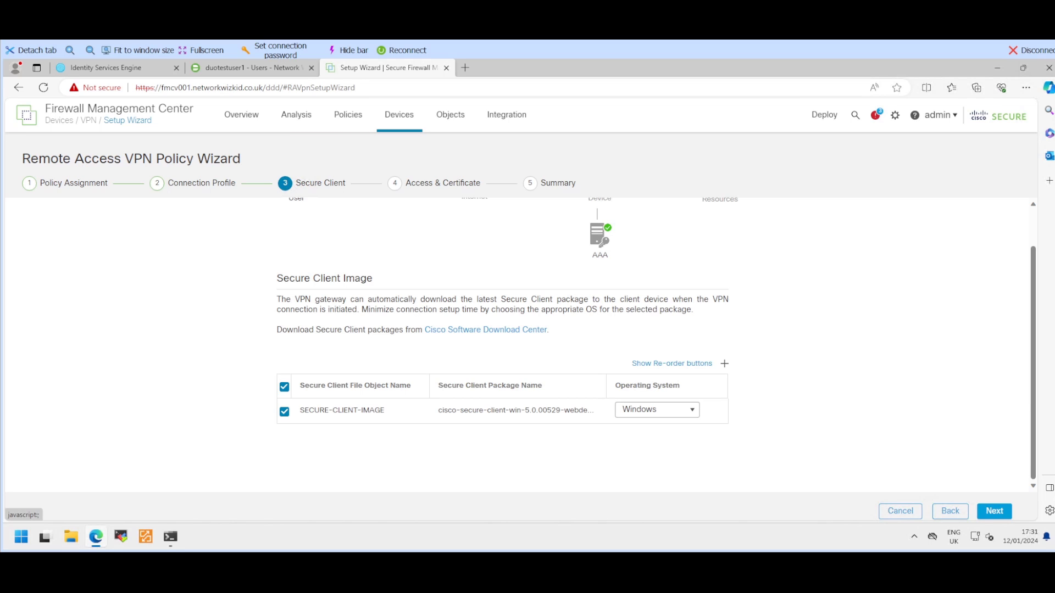
{"action": "left_click", "coordinate": [994, 511]}
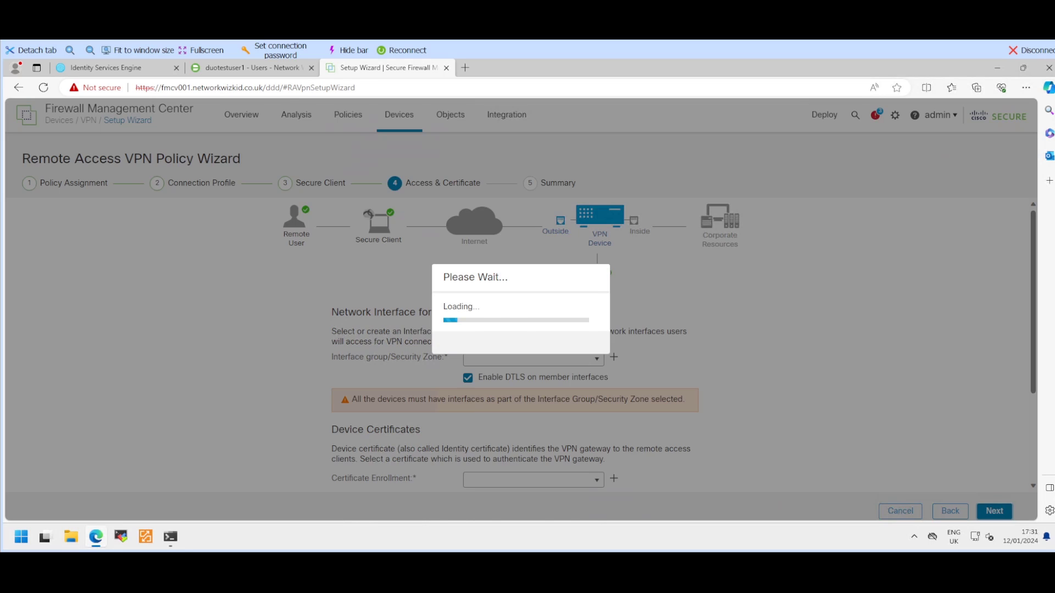
Step: Set DUO-FTD-OUTSIDE-SZ as the access zone and VPN-SELF-SIGNED as the enrollment certificate
{"action": "scroll", "coordinate": [660, 345], "scroll_direction": "down", "scroll_amount": 1}
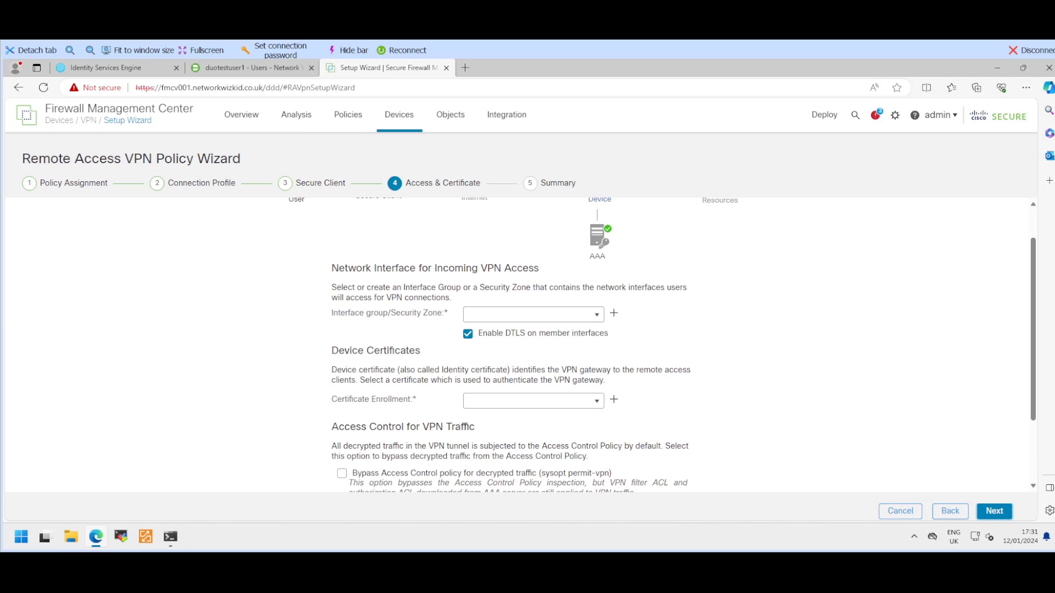
{"action": "left_click", "coordinate": [533, 315]}
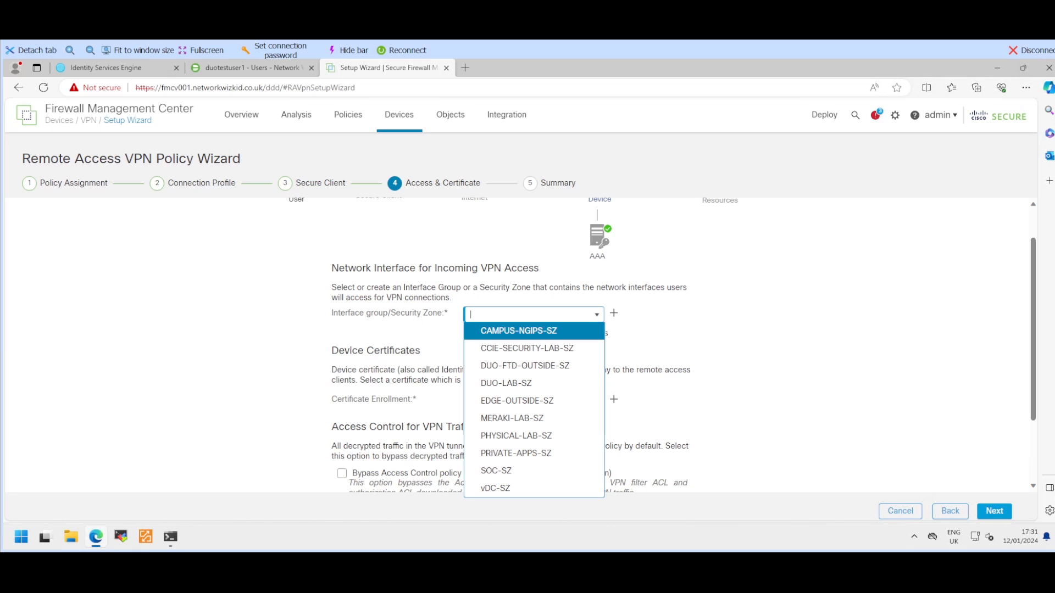
{"action": "key", "text": "Down"}
{"action": "key", "text": "Down"}
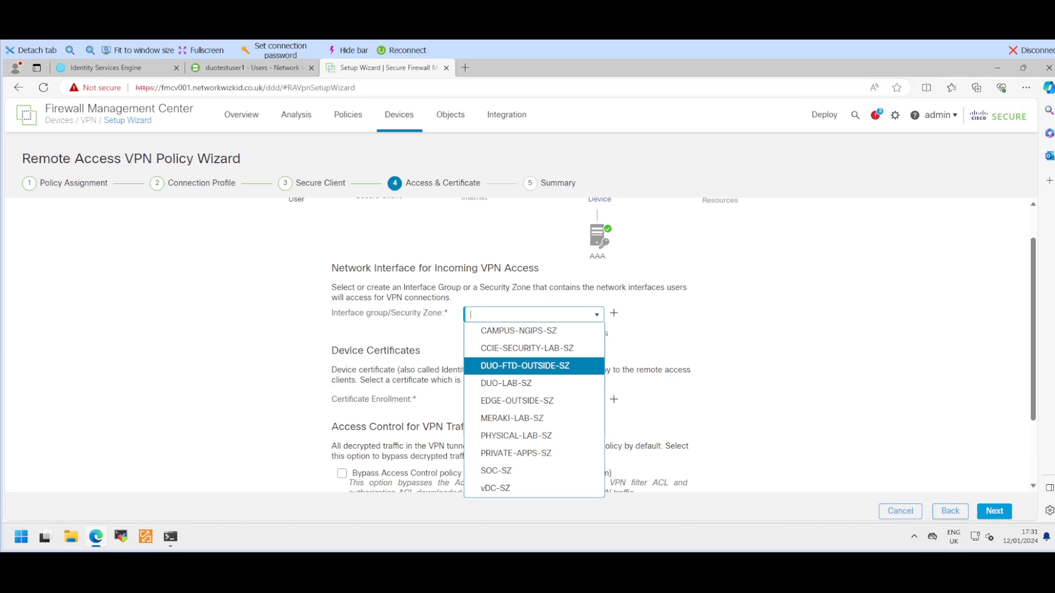
{"action": "key", "text": "Return"}
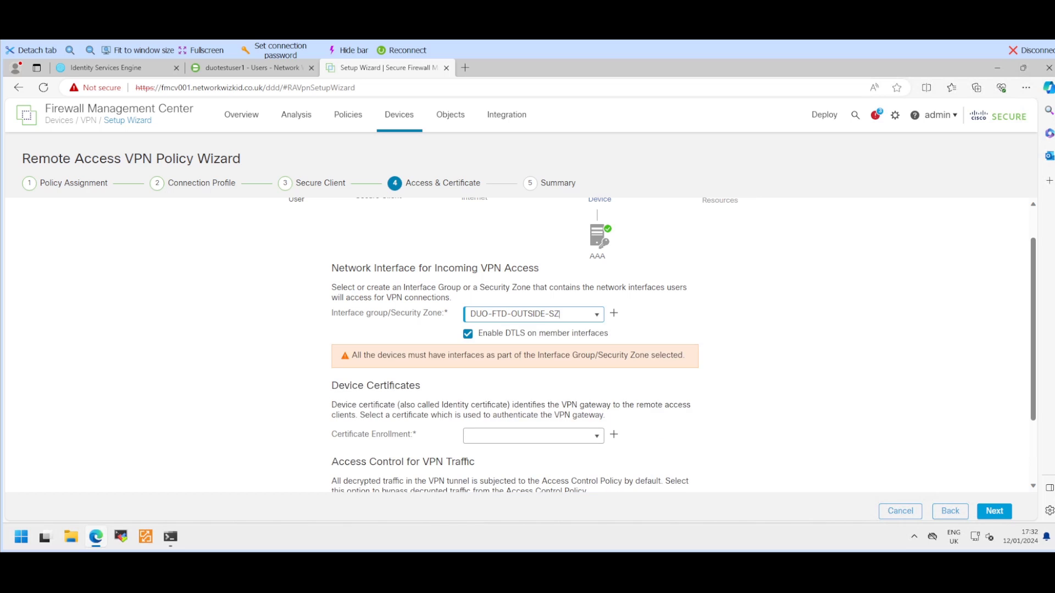
{"action": "scroll", "coordinate": [516, 346], "scroll_direction": "down", "scroll_amount": 2}
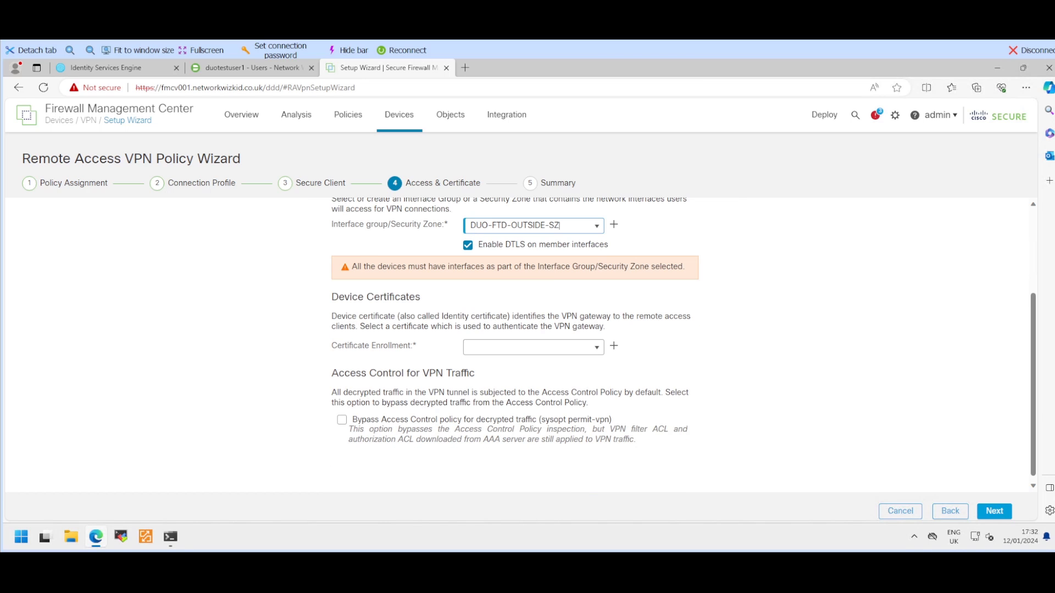
{"action": "left_click", "coordinate": [596, 347]}
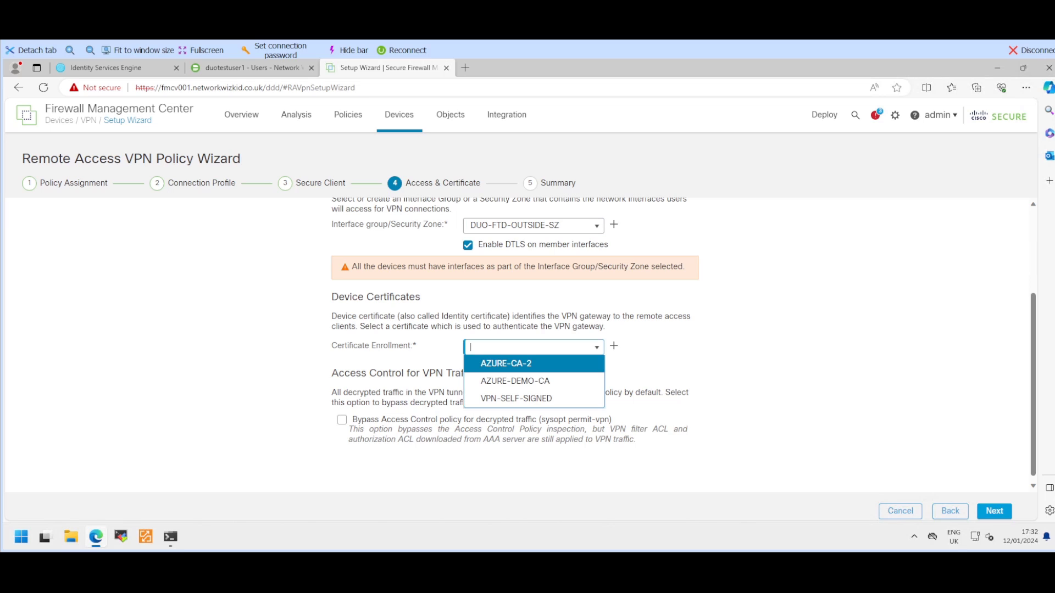
{"action": "left_click", "coordinate": [516, 399]}
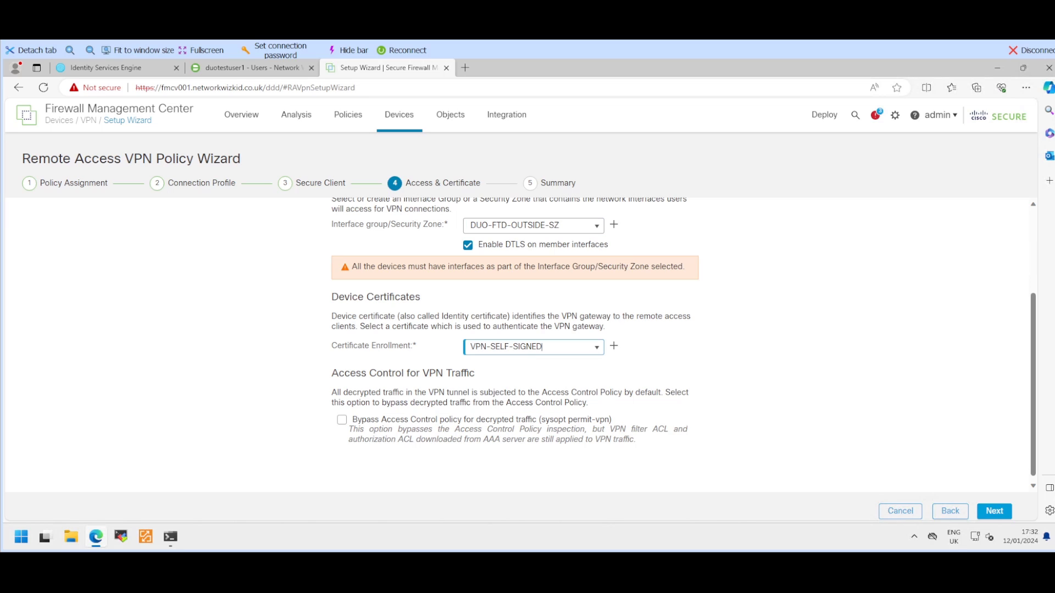
Step: Pass the summary and finish the wizard to save the ISEDUODemo VPN policy
{"action": "scroll", "coordinate": [517, 340], "scroll_direction": "down", "scroll_amount": 1}
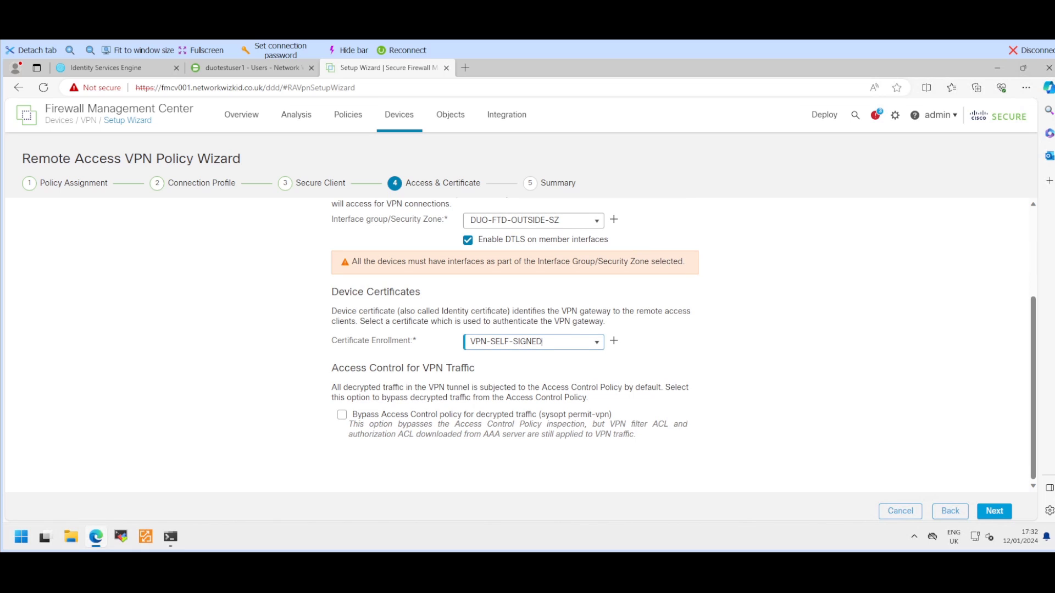
{"action": "left_click", "coordinate": [995, 511]}
{"action": "scroll", "coordinate": [657, 344], "scroll_direction": "down", "scroll_amount": 5}
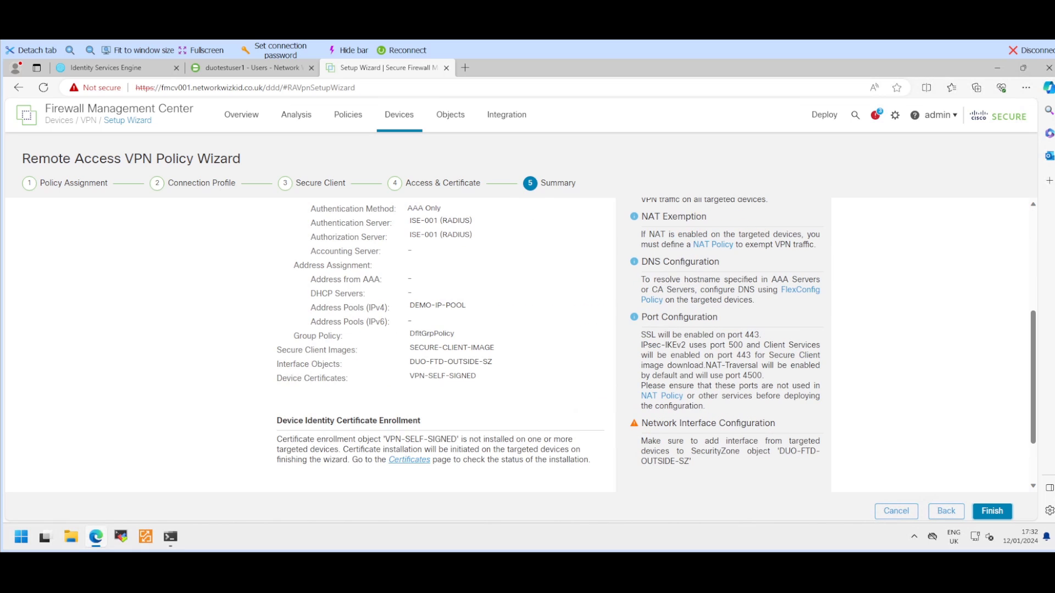
{"action": "left_click", "coordinate": [993, 511]}
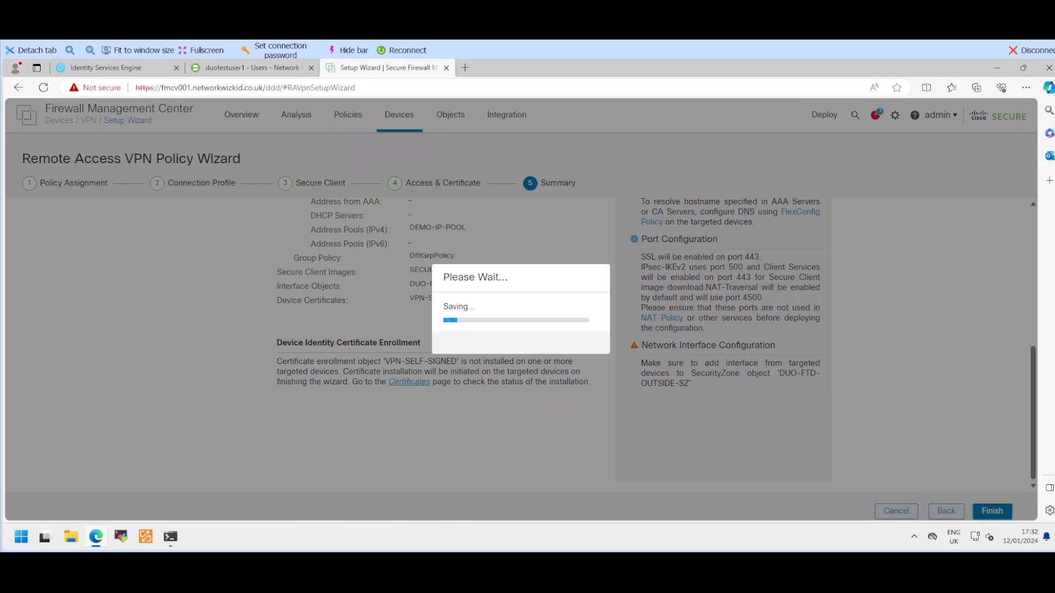
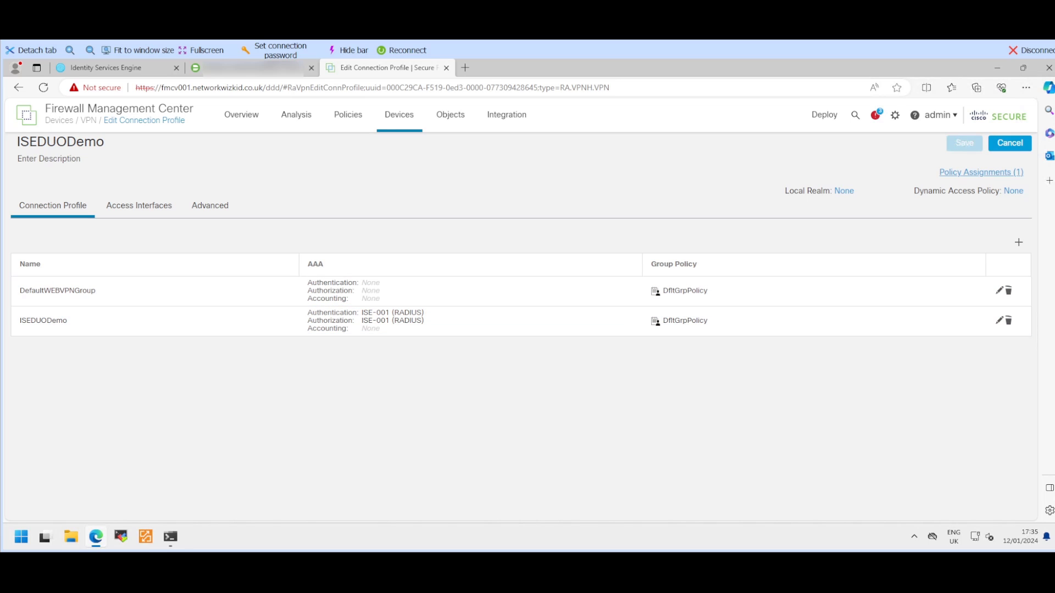
Step: Deploy the pending changes to DUO-FTD-001 and close the panel once deployment completes
{"action": "left_click", "coordinate": [824, 114]}
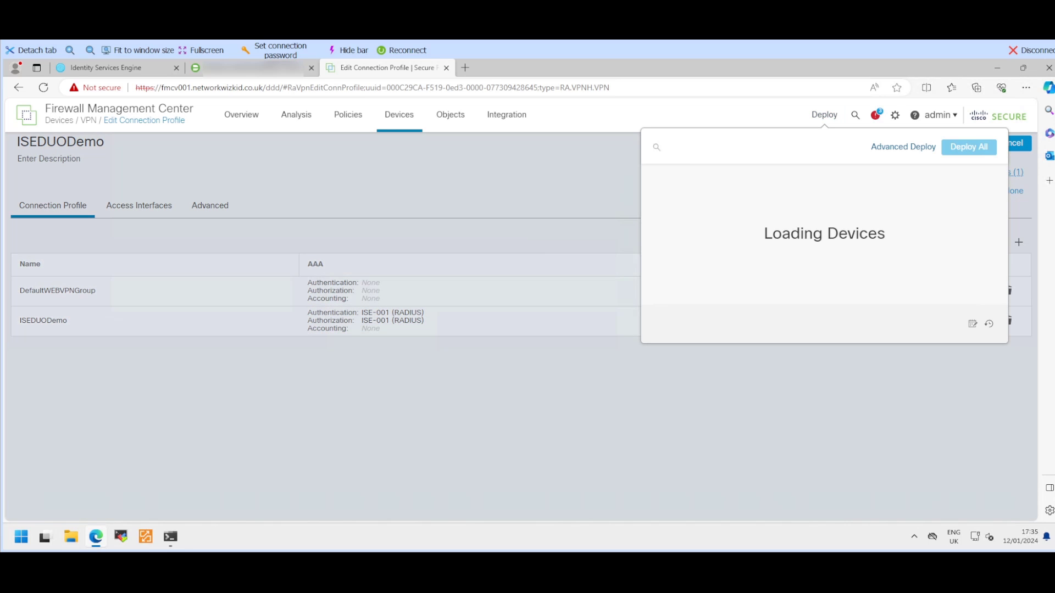
{"action": "left_click", "coordinate": [672, 193]}
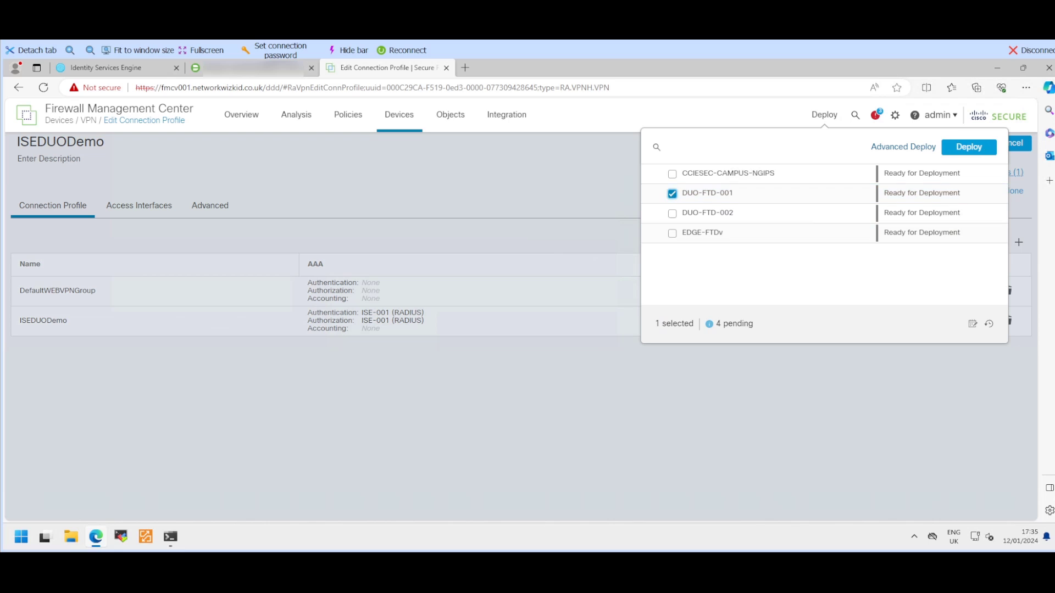
{"action": "left_click", "coordinate": [968, 147]}
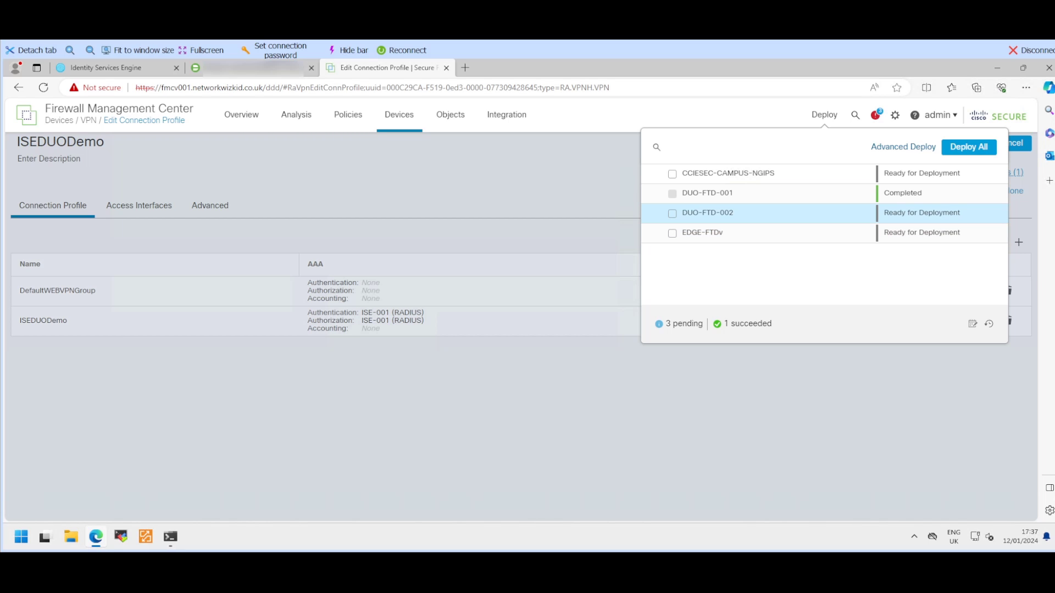
{"action": "left_click", "coordinate": [571, 396]}
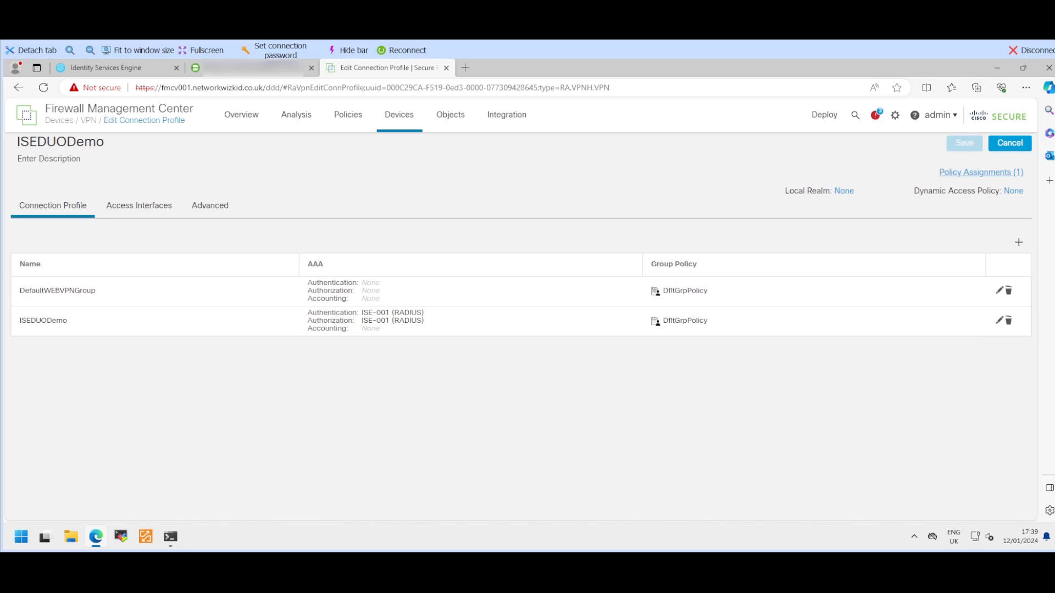
Step: Show ISE RADIUS Live Logs for the last 5 minutes, auto-refreshing every 3 seconds
{"action": "left_click", "coordinate": [101, 68]}
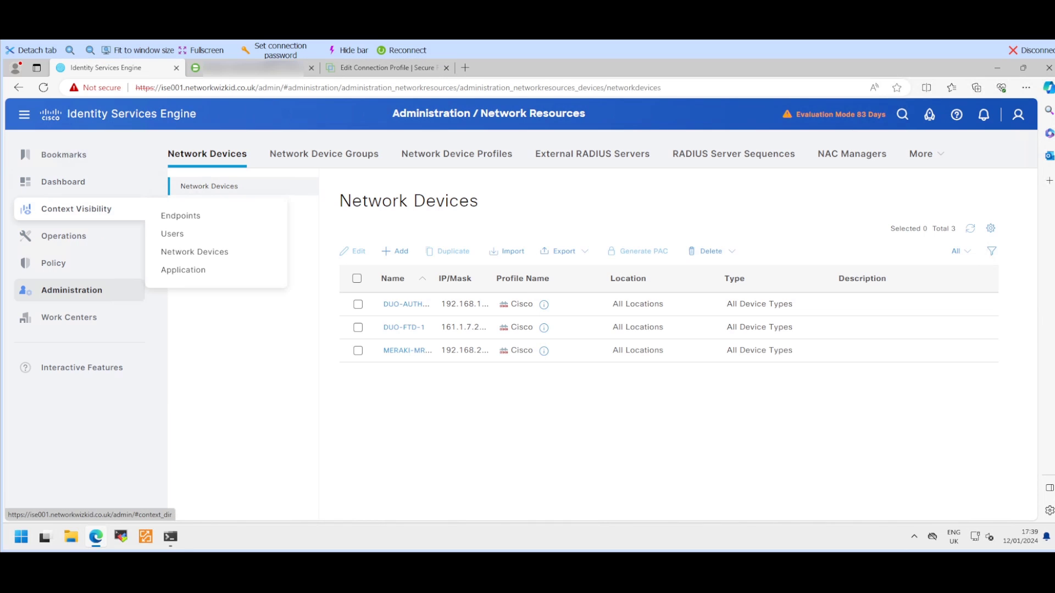
{"action": "mouse_move", "coordinate": [64, 235]}
{"action": "left_click", "coordinate": [180, 260]}
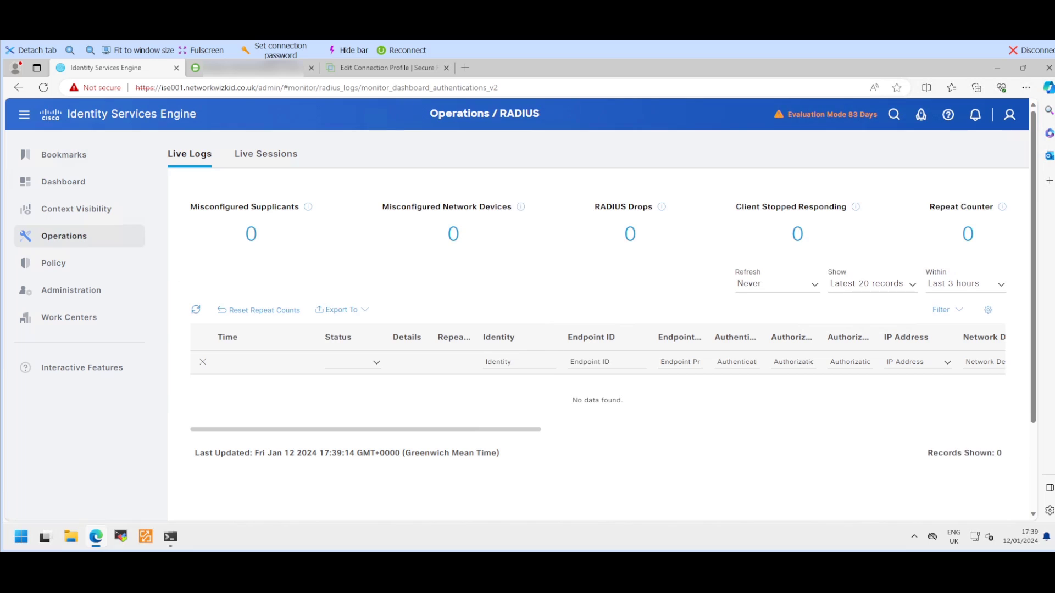
{"action": "left_click", "coordinate": [966, 284]}
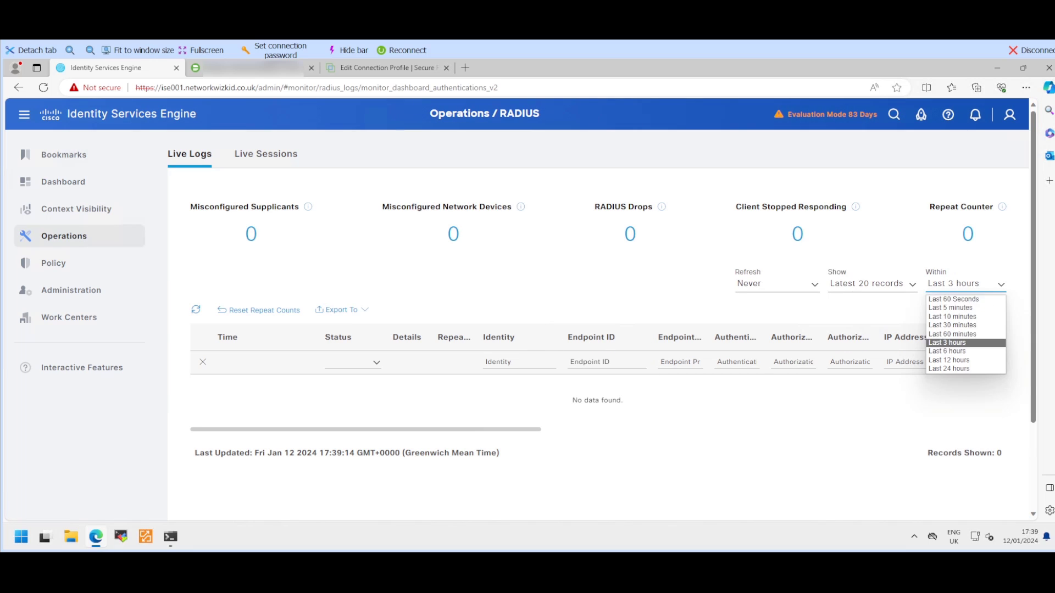
{"action": "left_click", "coordinate": [950, 308]}
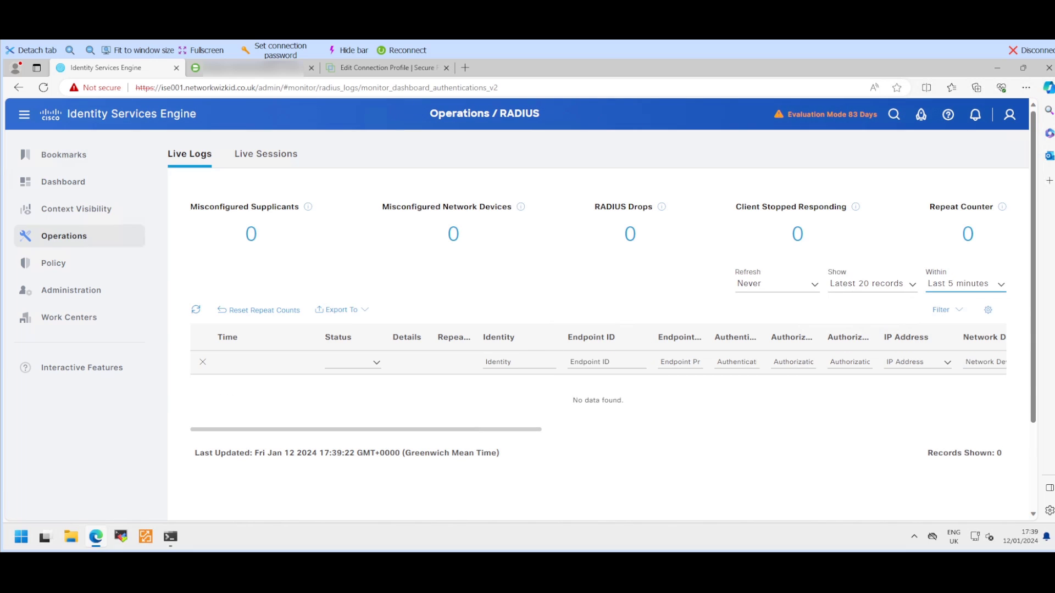
{"action": "left_click", "coordinate": [778, 284]}
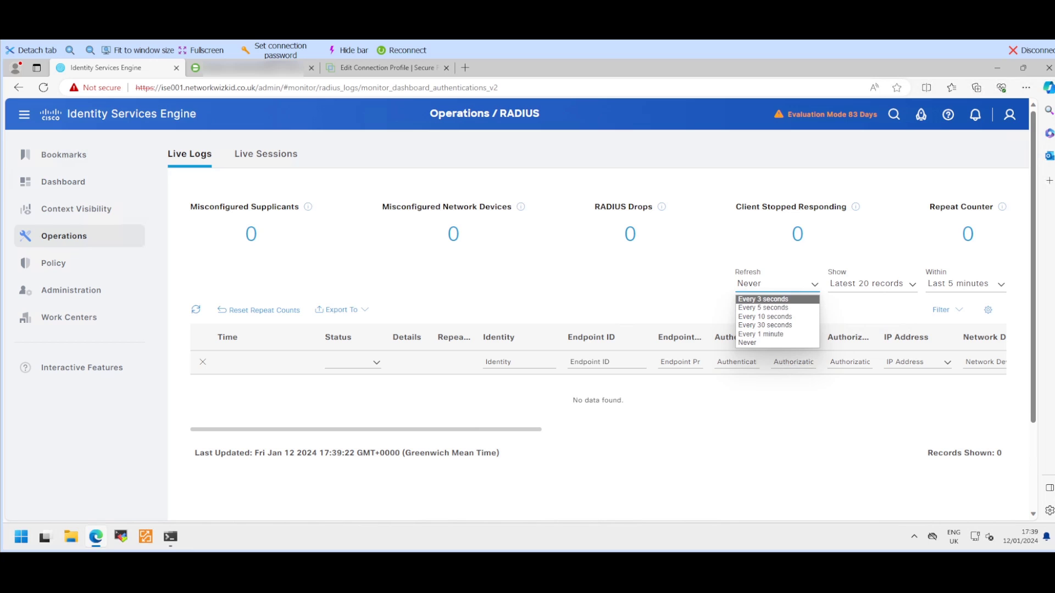
{"action": "left_click", "coordinate": [777, 299]}
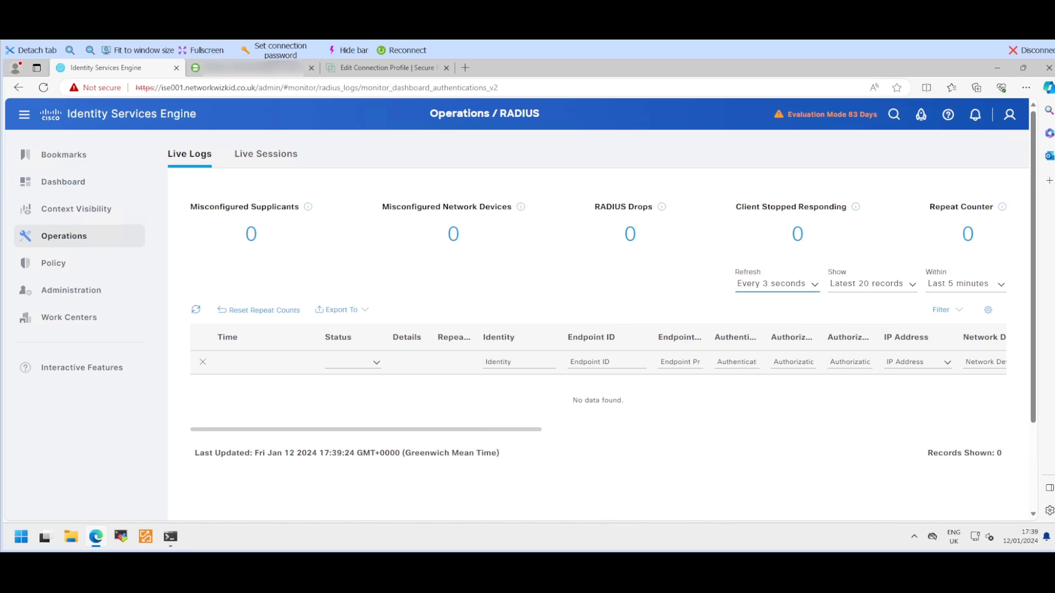
{"action": "scroll", "coordinate": [793, 362], "scroll_direction": "down", "scroll_amount": 2}
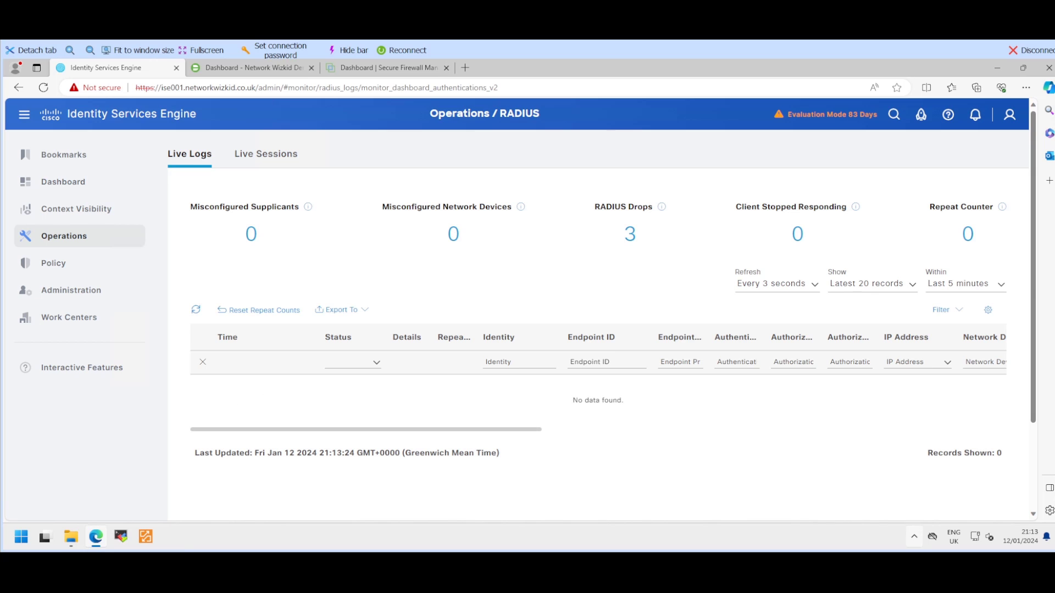
Step: Start a Secure Client VPN connection to 192.168.10.5 and accept the security warning
{"action": "left_click", "coordinate": [914, 537]}
{"action": "left_click", "coordinate": [868, 502]}
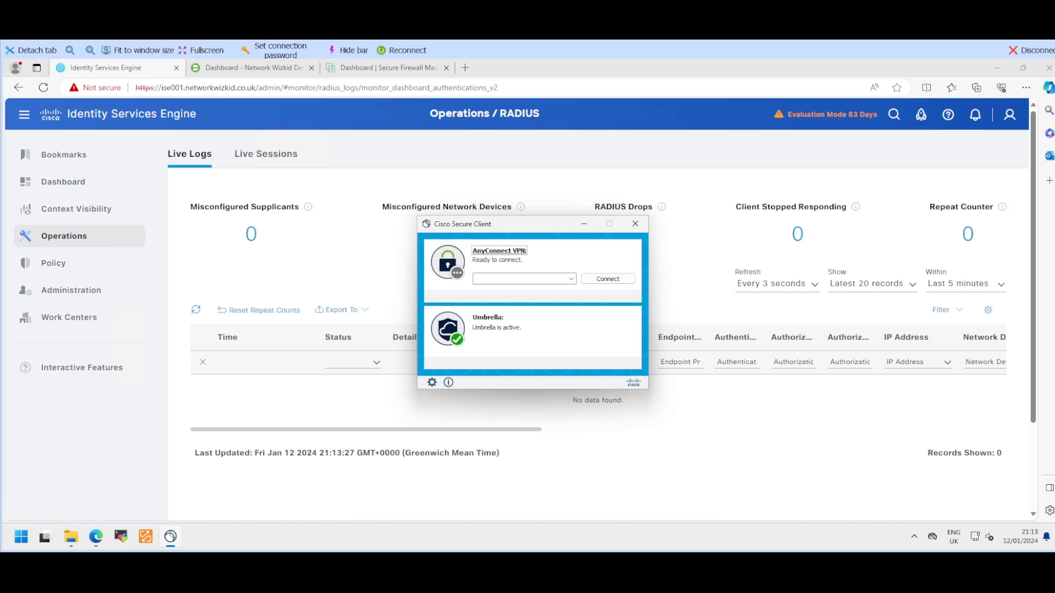
{"action": "left_click", "coordinate": [517, 279]}
{"action": "type", "text": "192.168"}
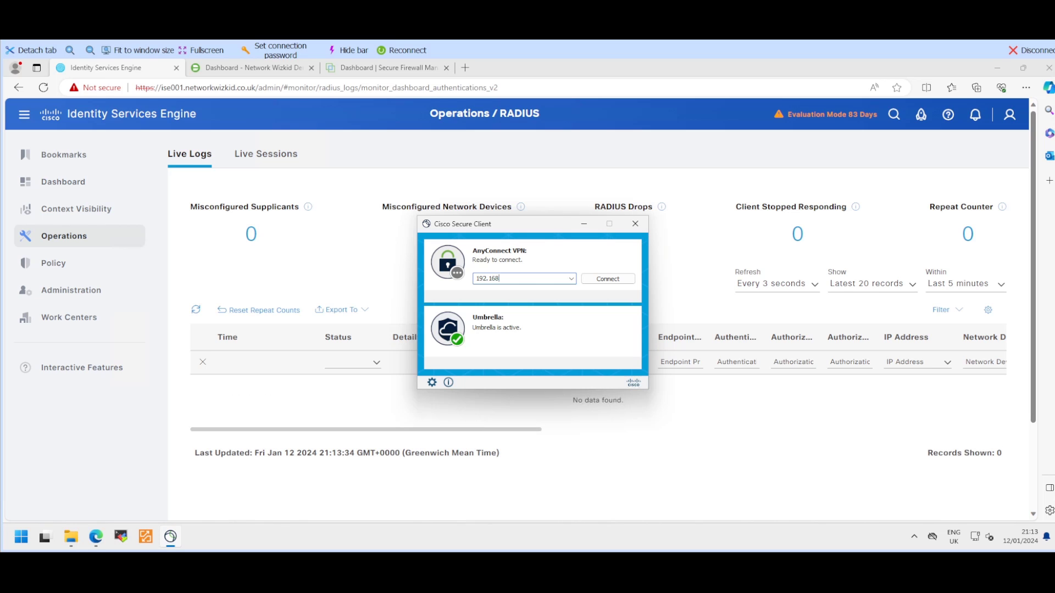
{"action": "type", "text": "."}
{"action": "type", "text": "10.5"}
{"action": "key", "text": "Return"}
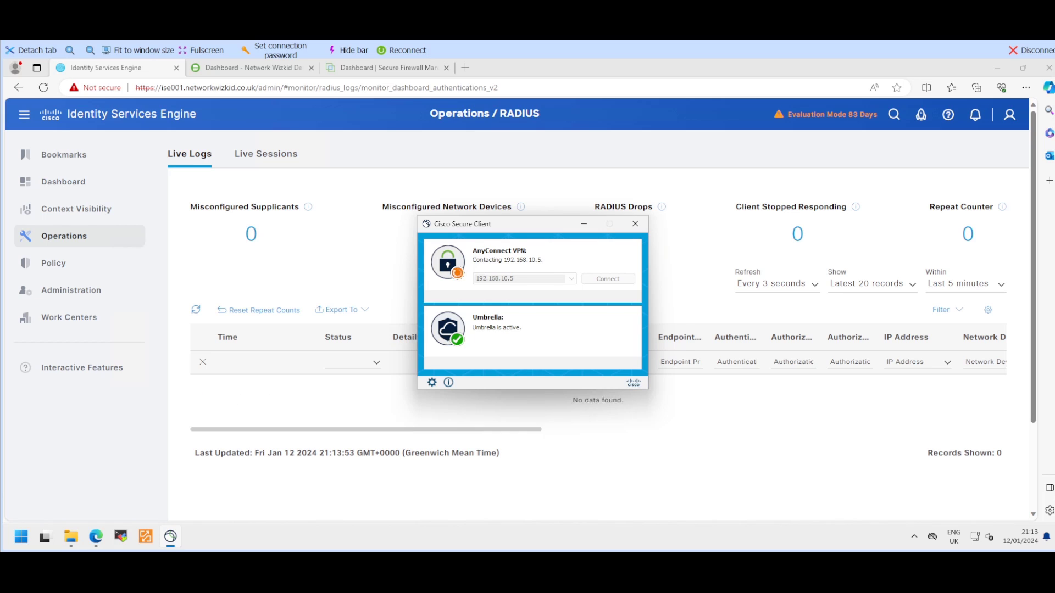
{"action": "left_click", "coordinate": [543, 391]}
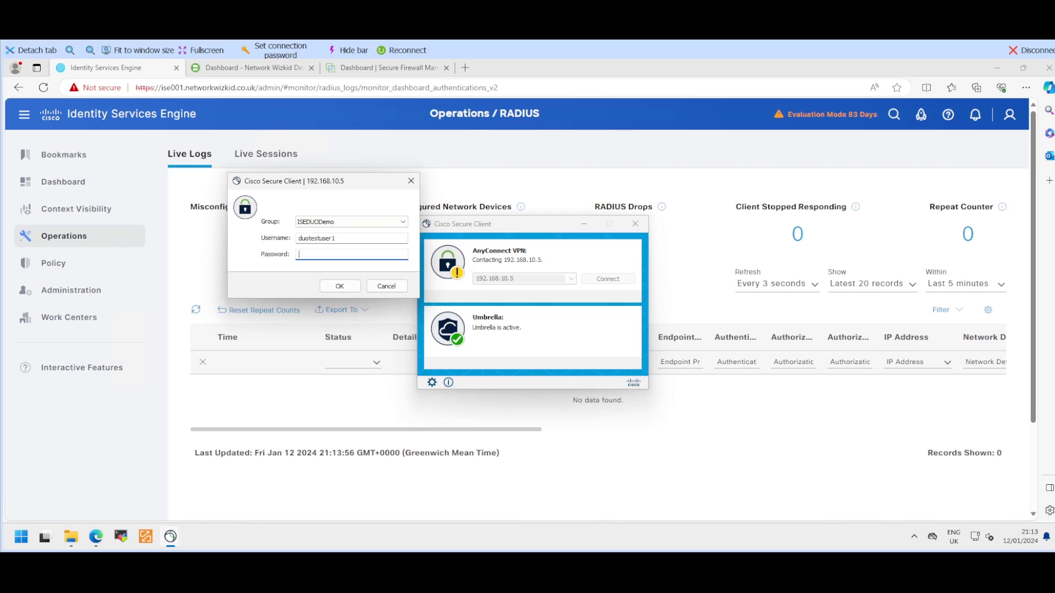
Step: Fill in the test user's username and password and submit the VPN login
{"action": "key", "text": "shift+Tab"}
{"action": "key", "text": "shift+Tab"}
{"action": "key", "text": "Tab"}
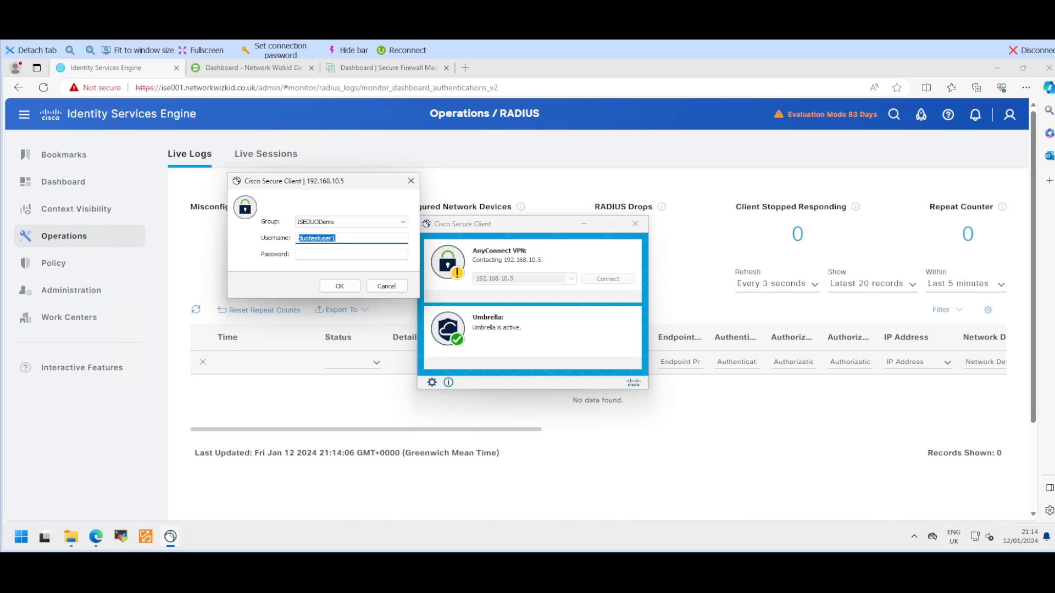
{"action": "key", "text": "Tab"}
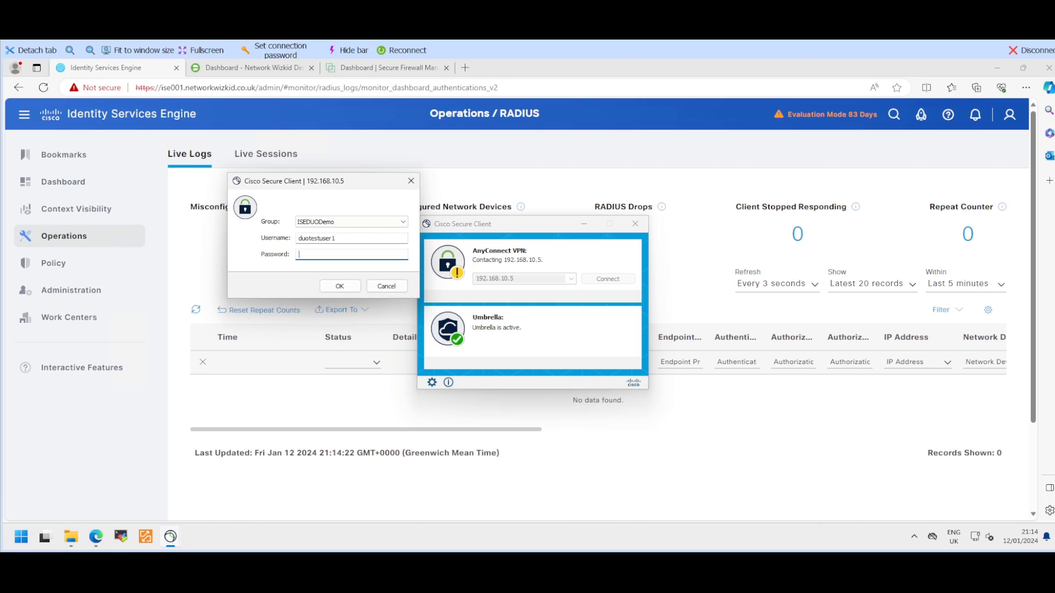
{"action": "type", "text": "*******"}
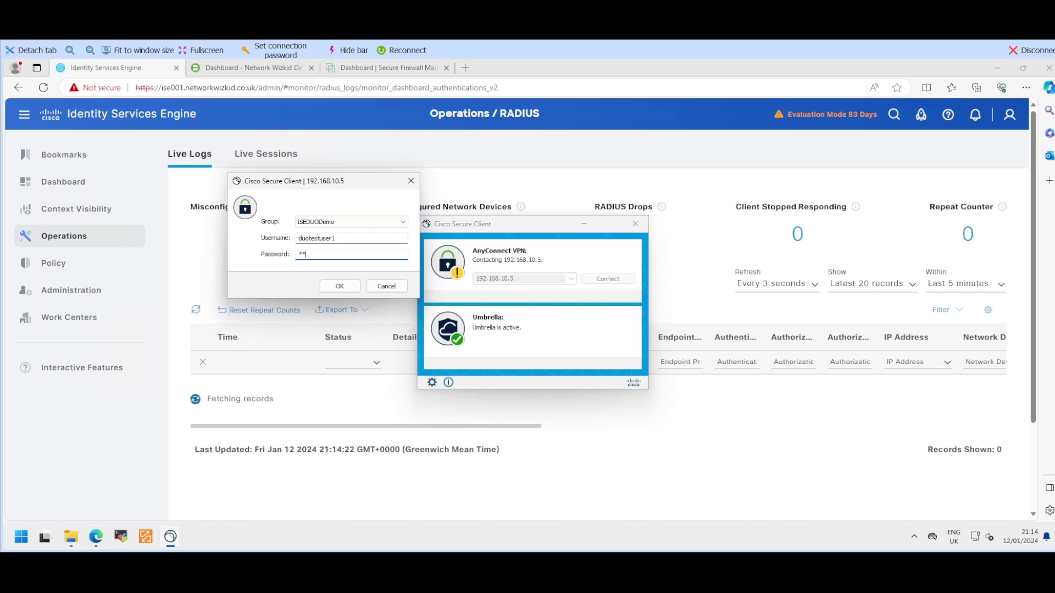
{"action": "type", "text": "**"}
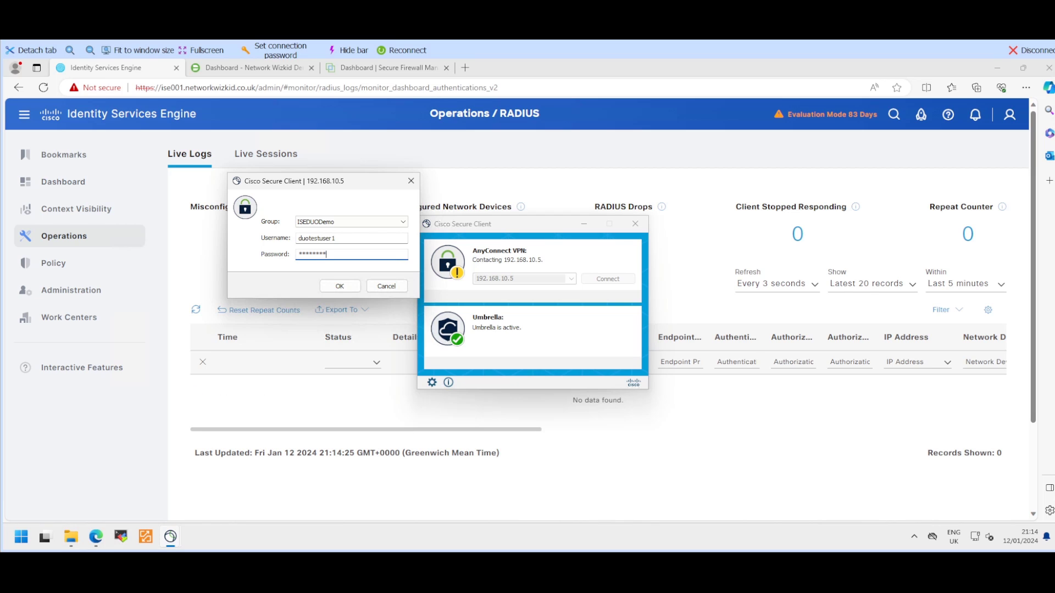
{"action": "key", "text": "Return"}
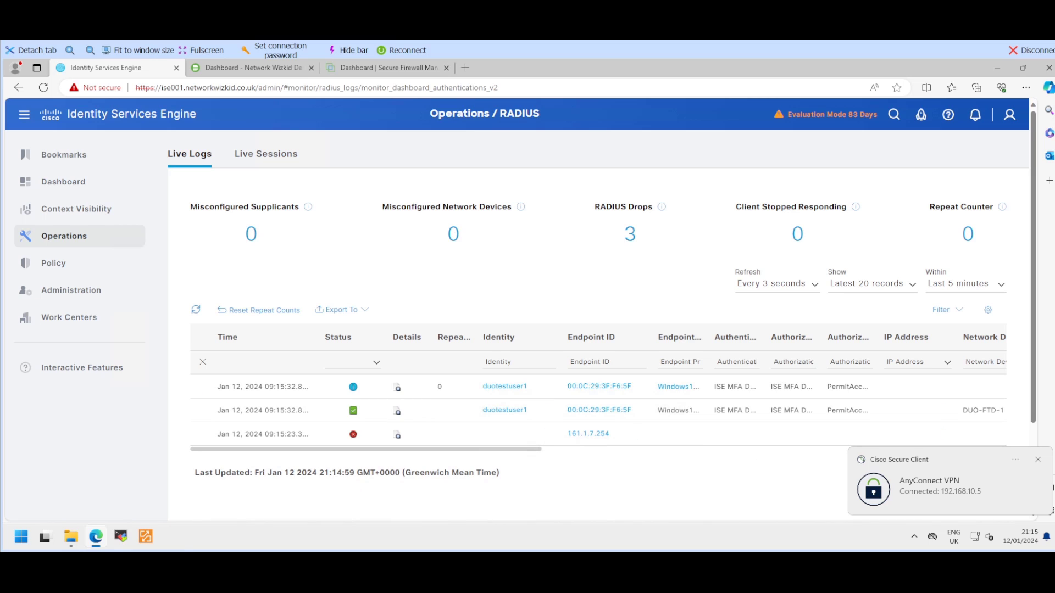
Step: Disconnect the VPN session in Cisco Secure Client and close its window
{"action": "left_click", "coordinate": [949, 486]}
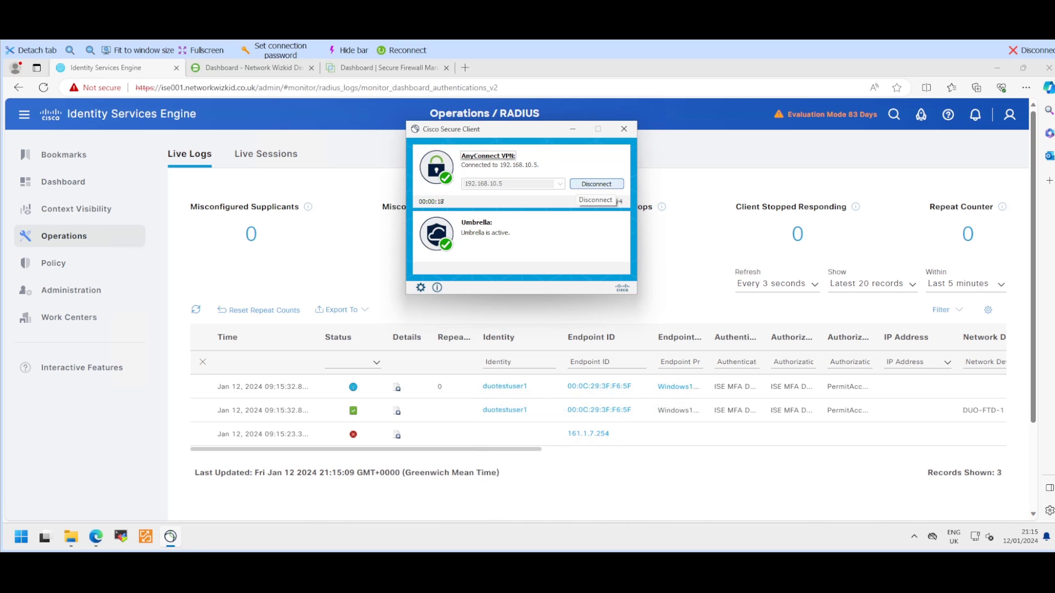
{"action": "left_click", "coordinate": [607, 184]}
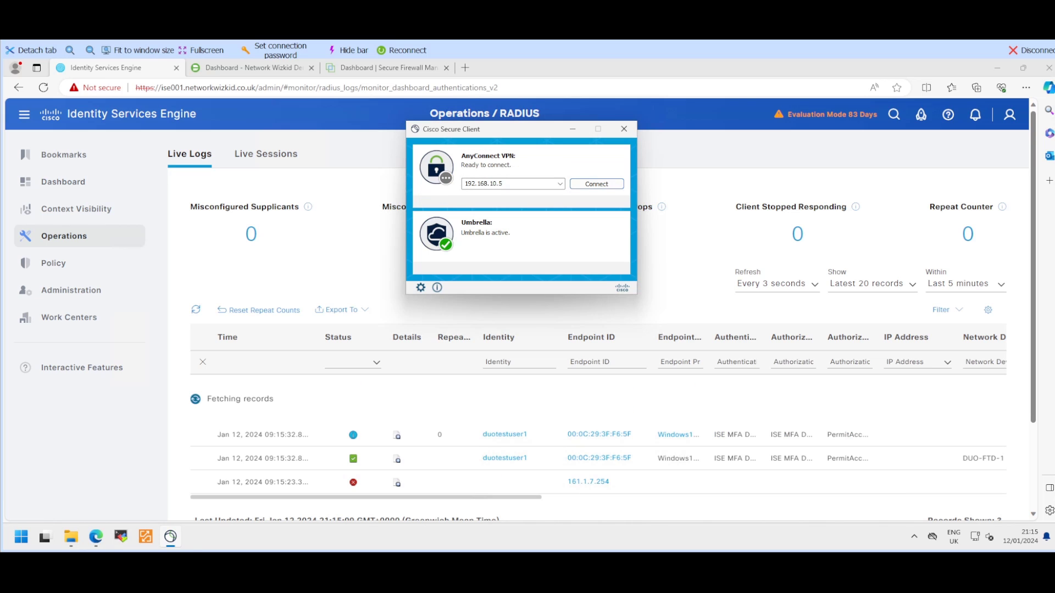
{"action": "left_click", "coordinate": [623, 128]}
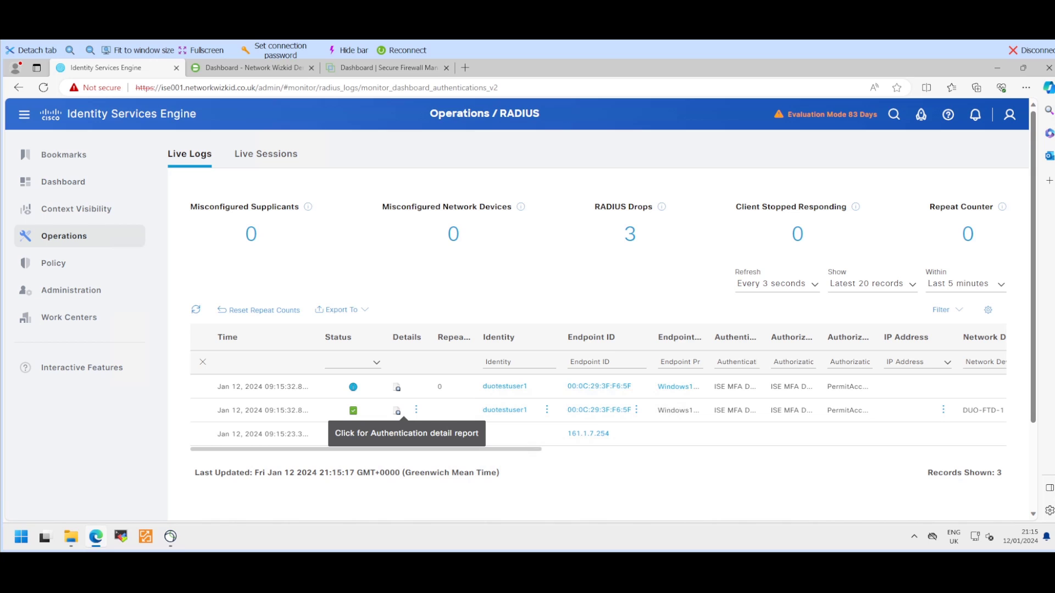
Step: Open the successful authentication's detail report, highlighting the 5200 event, username and policy names
{"action": "left_click", "coordinate": [397, 411]}
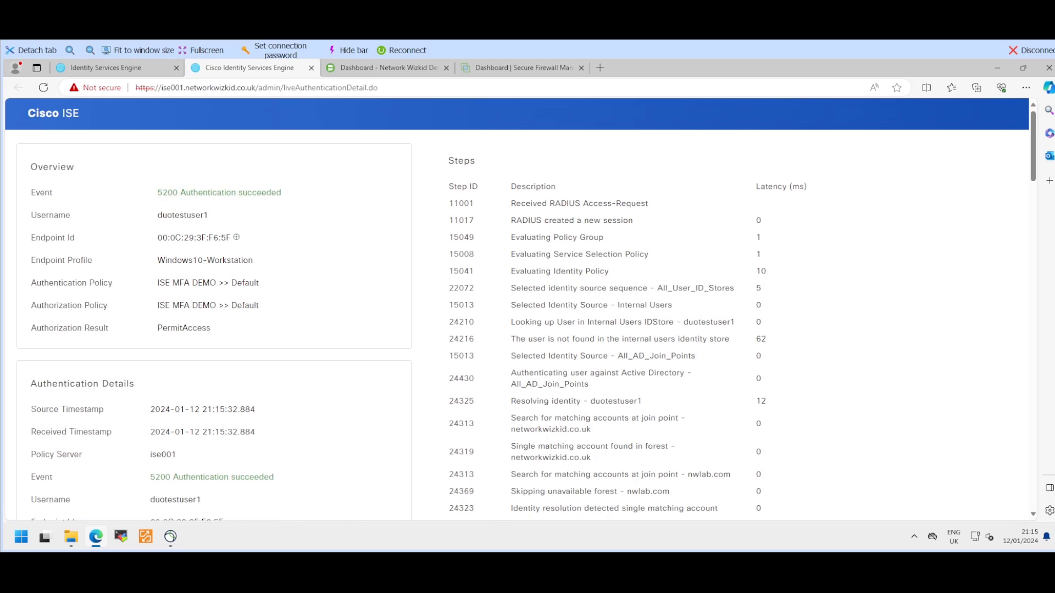
{"action": "left_click_drag", "start_coordinate": [158, 192], "coordinate": [281, 192]}
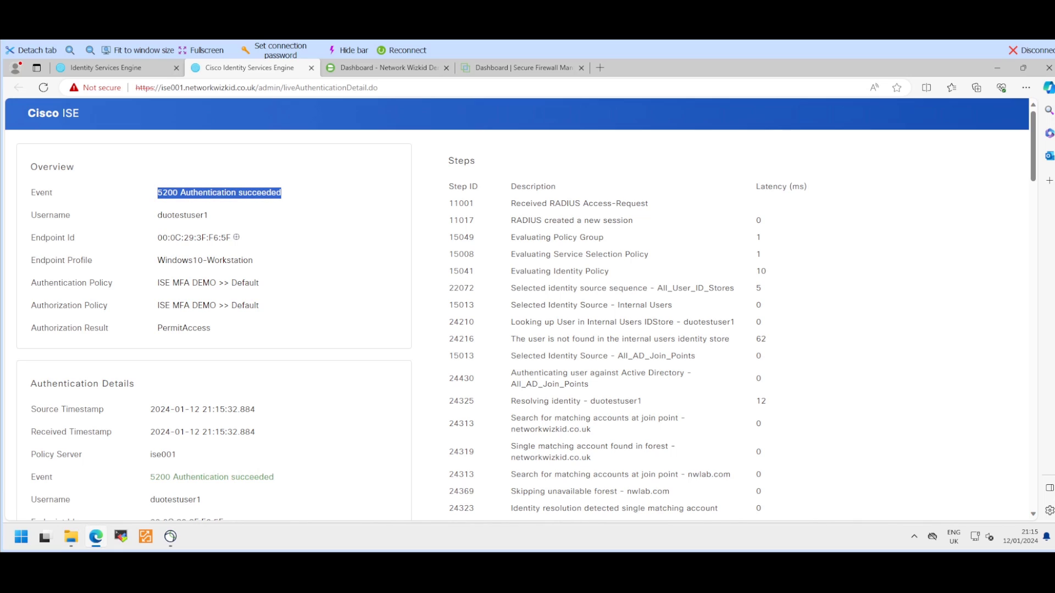
{"action": "left_click_drag", "start_coordinate": [158, 214], "coordinate": [201, 215]}
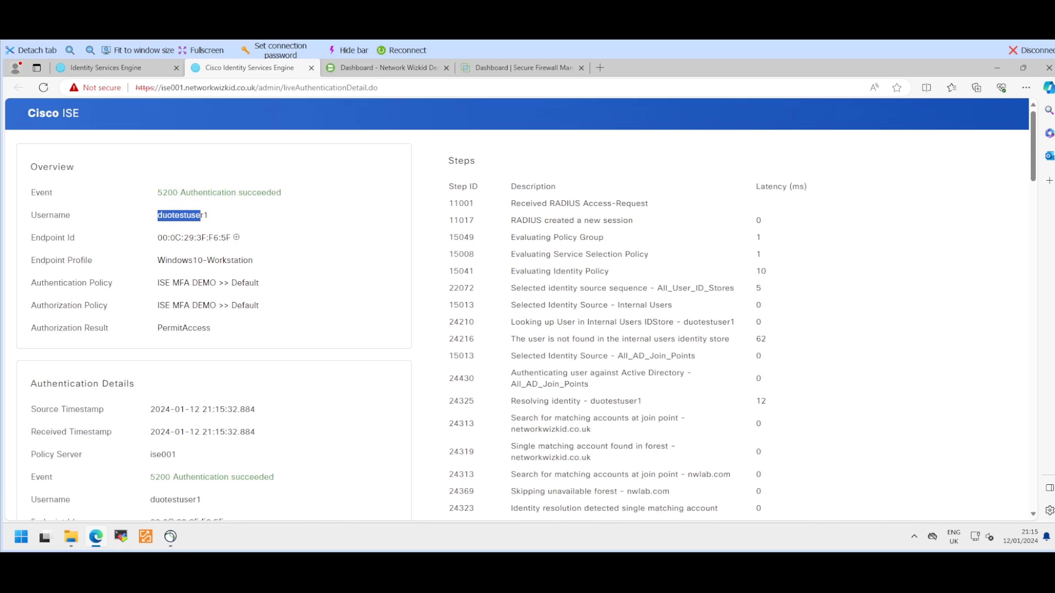
{"action": "left_click_drag", "start_coordinate": [158, 282], "coordinate": [263, 284]}
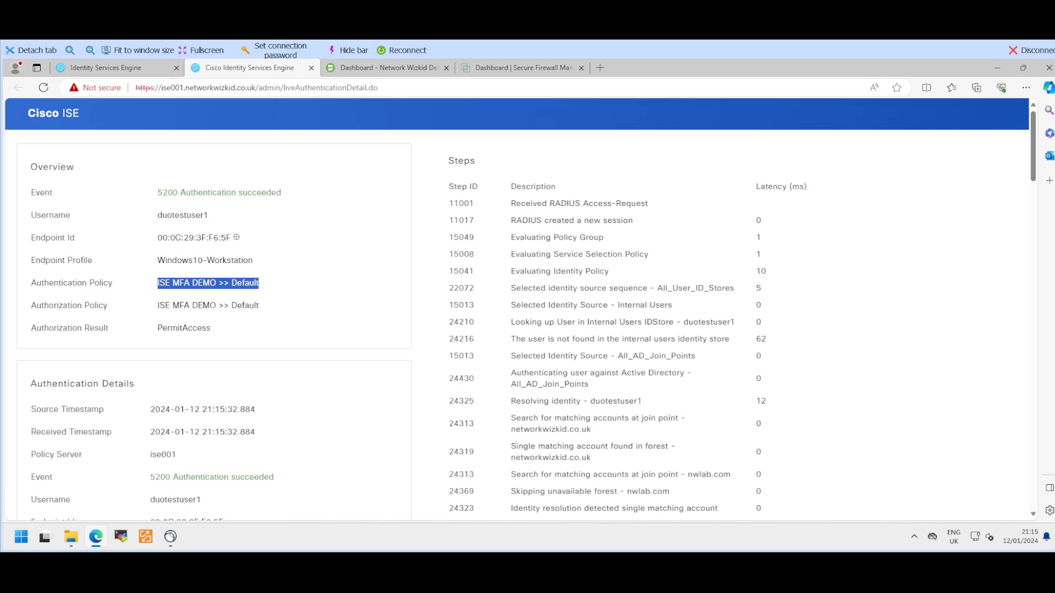
{"action": "left_click", "coordinate": [266, 302]}
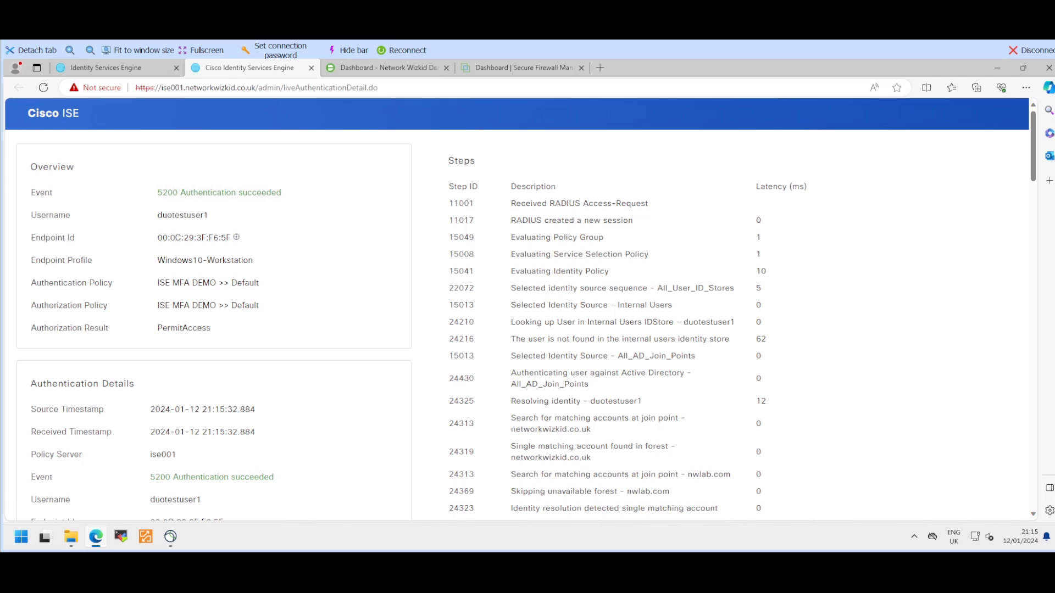
{"action": "scroll", "coordinate": [516, 325], "scroll_direction": "down", "scroll_amount": 1}
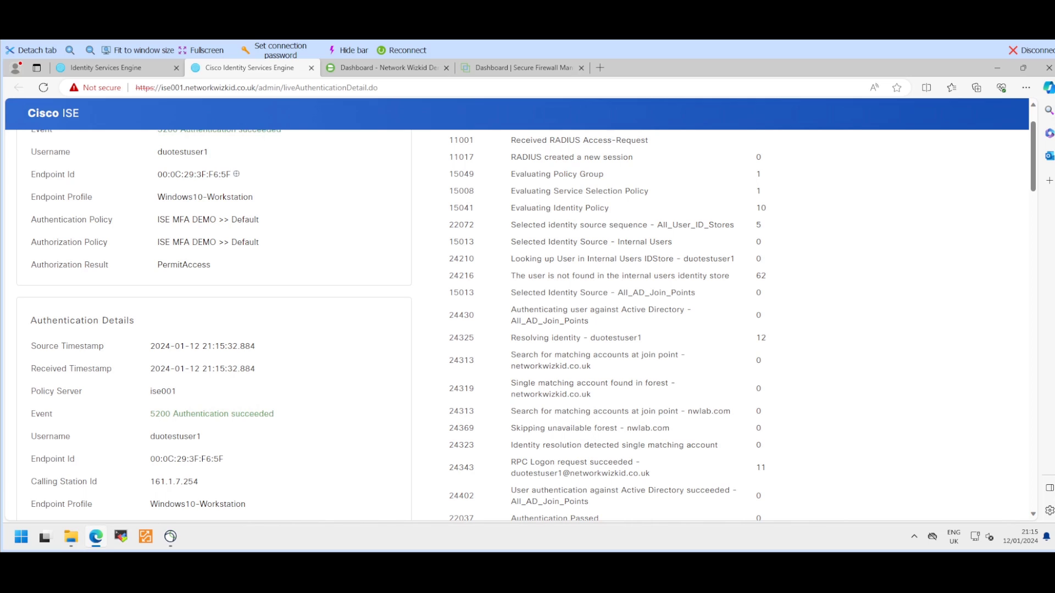
{"action": "scroll", "coordinate": [516, 324], "scroll_direction": "down", "scroll_amount": 2}
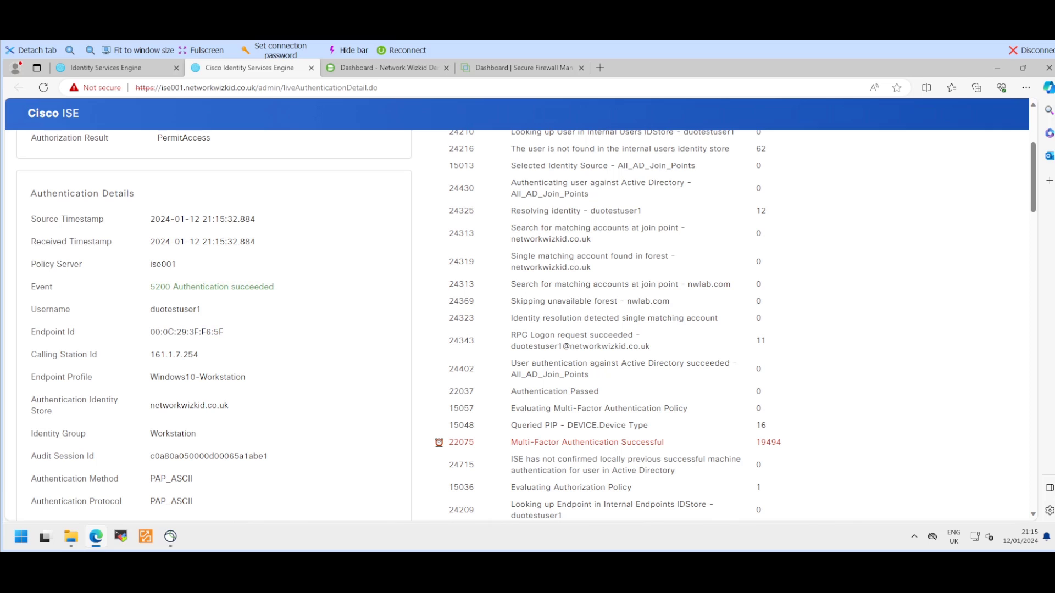
{"action": "left_click_drag", "start_coordinate": [150, 355], "coordinate": [199, 355]}
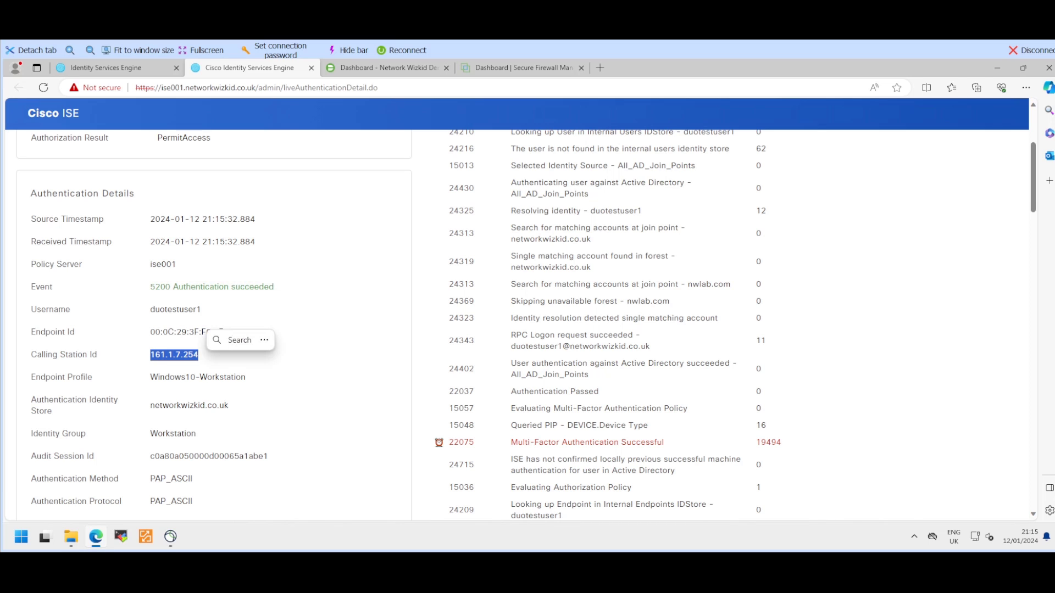
{"action": "scroll", "coordinate": [517, 324], "scroll_direction": "up", "scroll_amount": 1}
{"action": "scroll", "coordinate": [517, 324], "scroll_direction": "down", "scroll_amount": 2}
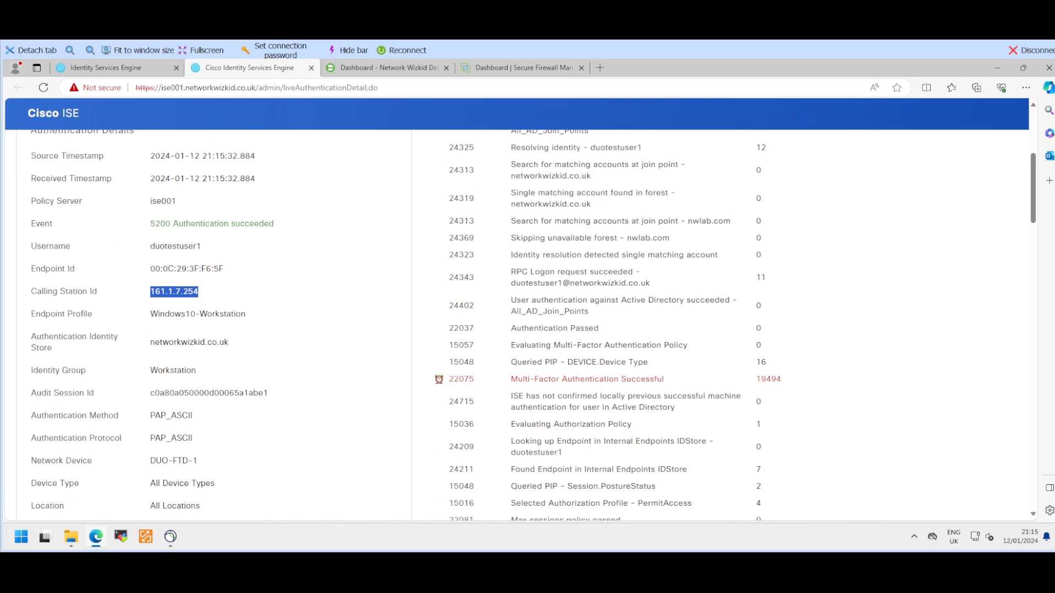
{"action": "scroll", "coordinate": [516, 324], "scroll_direction": "up", "scroll_amount": 1}
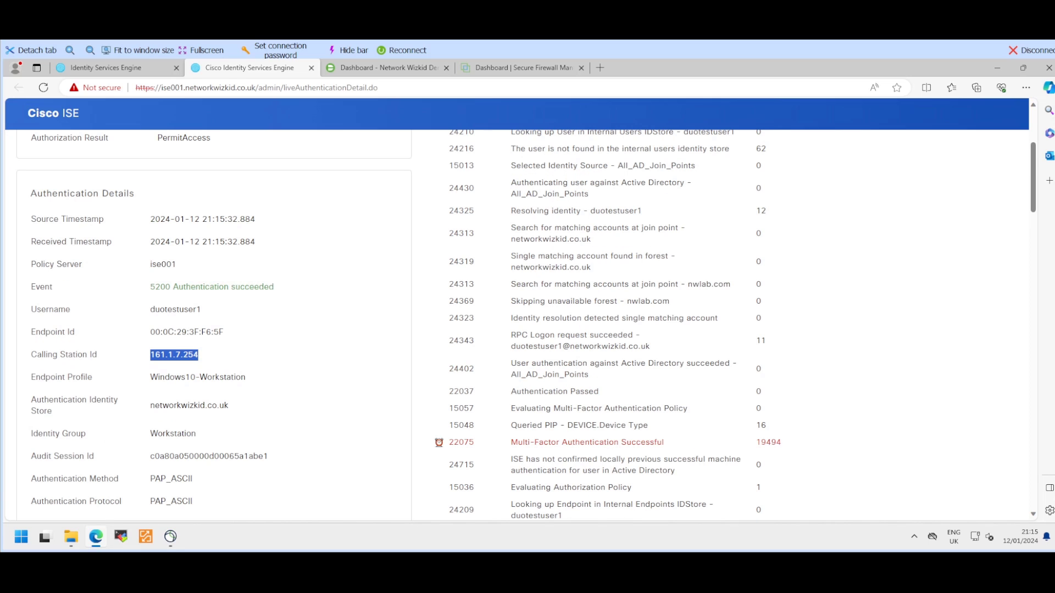
{"action": "scroll", "coordinate": [516, 324], "scroll_direction": "down", "scroll_amount": 4}
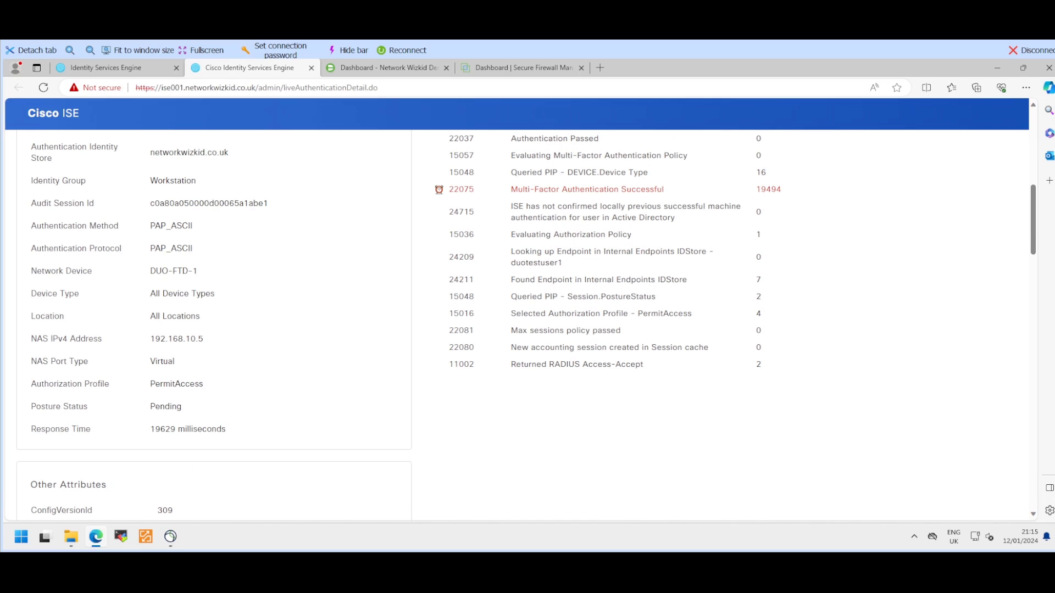
{"action": "scroll", "coordinate": [516, 324], "scroll_direction": "up", "scroll_amount": 1}
{"action": "left_click_drag", "start_coordinate": [151, 402], "coordinate": [204, 403]}
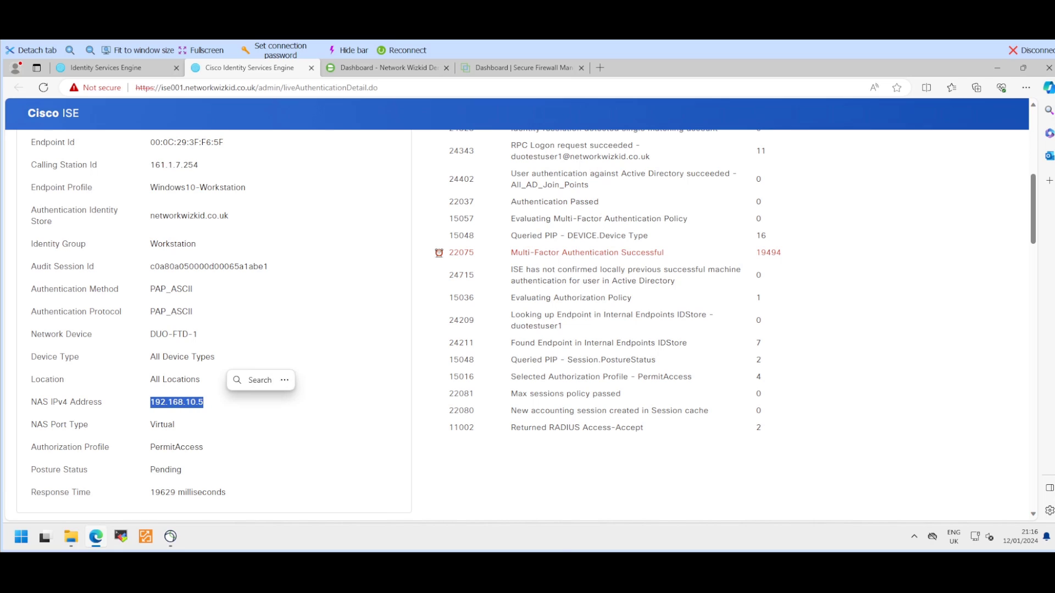
{"action": "left_click", "coordinate": [215, 402]}
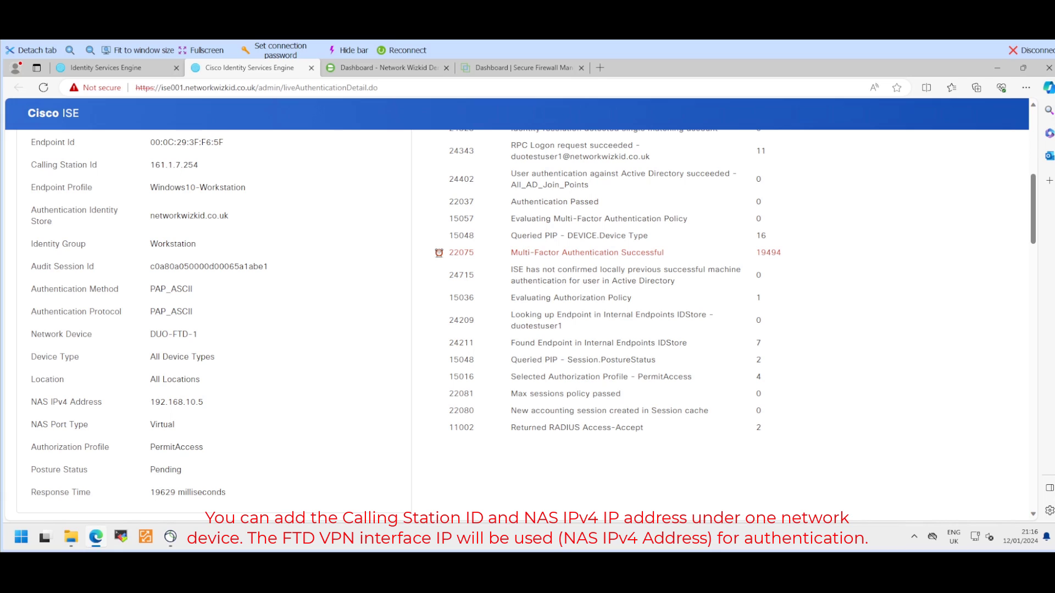
{"action": "scroll", "coordinate": [517, 324], "scroll_direction": "up", "scroll_amount": 1}
{"action": "scroll", "coordinate": [516, 324], "scroll_direction": "up", "scroll_amount": 6}
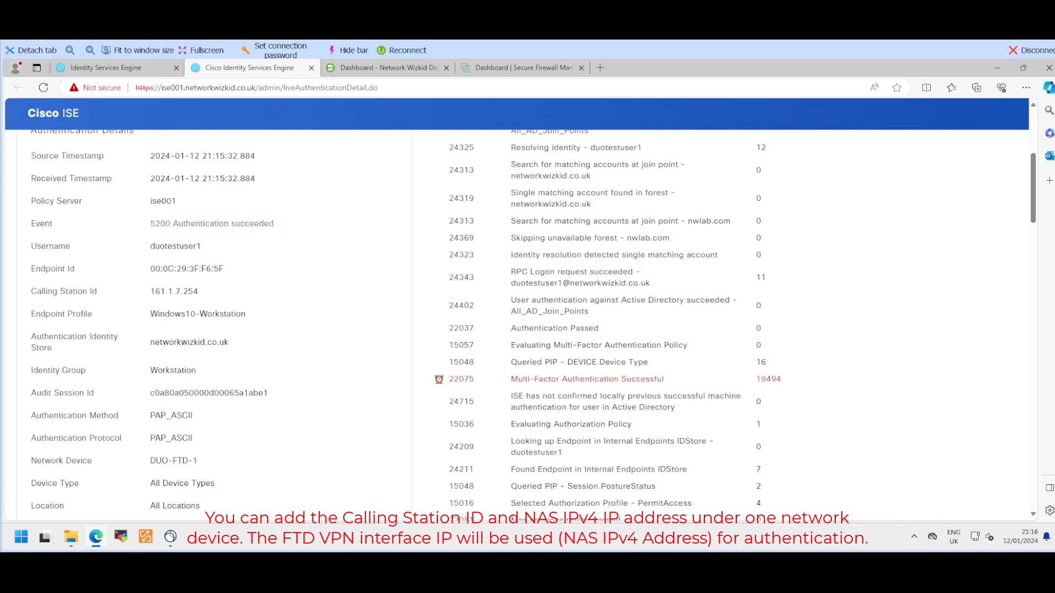
{"action": "scroll", "coordinate": [516, 324], "scroll_direction": "down", "scroll_amount": 4}
{"action": "scroll", "coordinate": [516, 324], "scroll_direction": "down", "scroll_amount": 1}
{"action": "scroll", "coordinate": [516, 324], "scroll_direction": "down", "scroll_amount": 2}
{"action": "scroll", "coordinate": [516, 325], "scroll_direction": "up", "scroll_amount": 1}
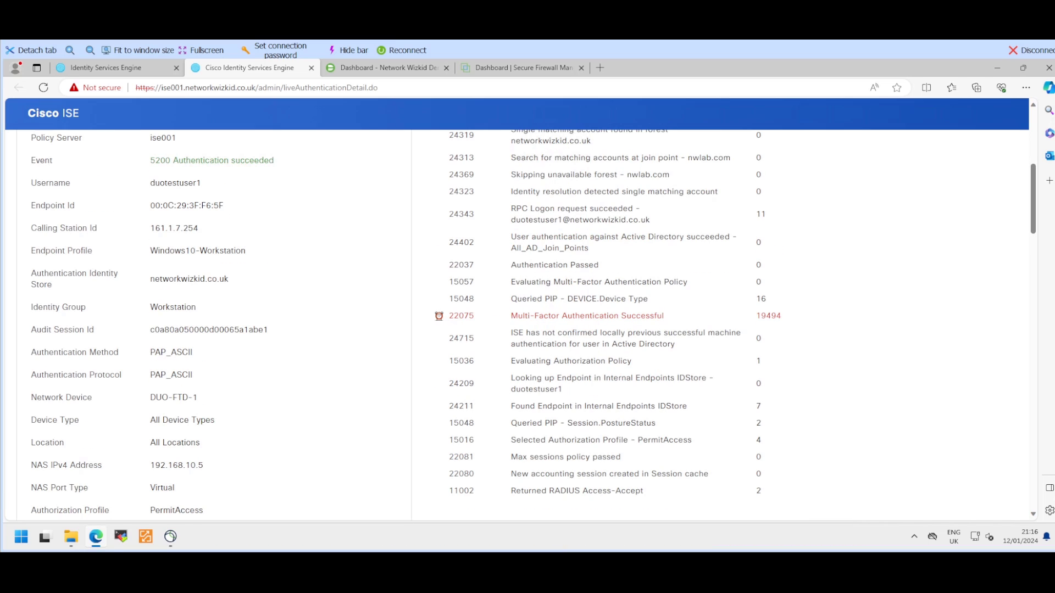
{"action": "left_click_drag", "start_coordinate": [664, 316], "coordinate": [511, 316]}
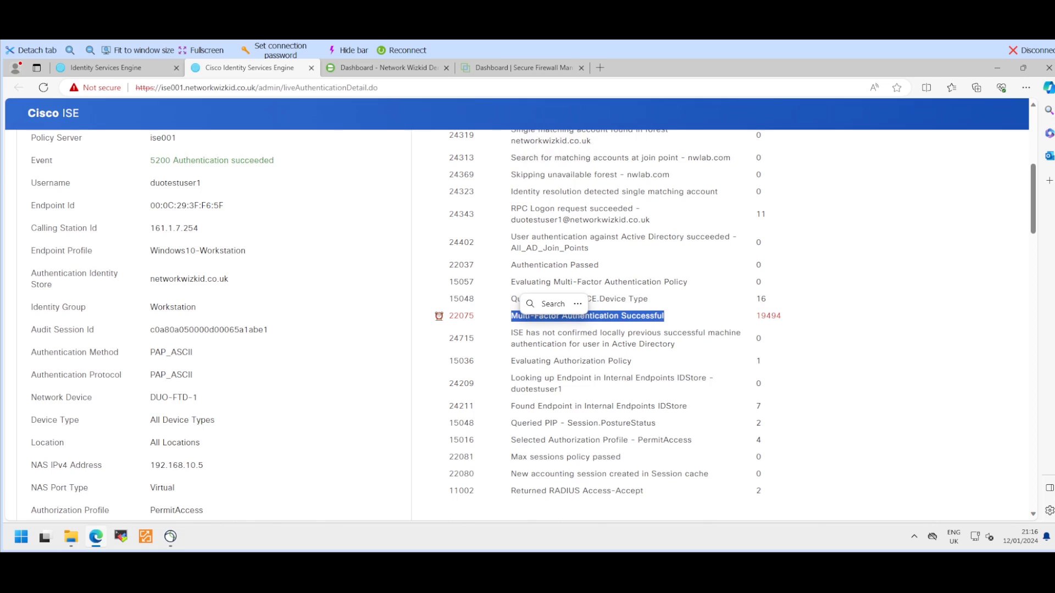
{"action": "scroll", "coordinate": [604, 324], "scroll_direction": "up", "scroll_amount": 1}
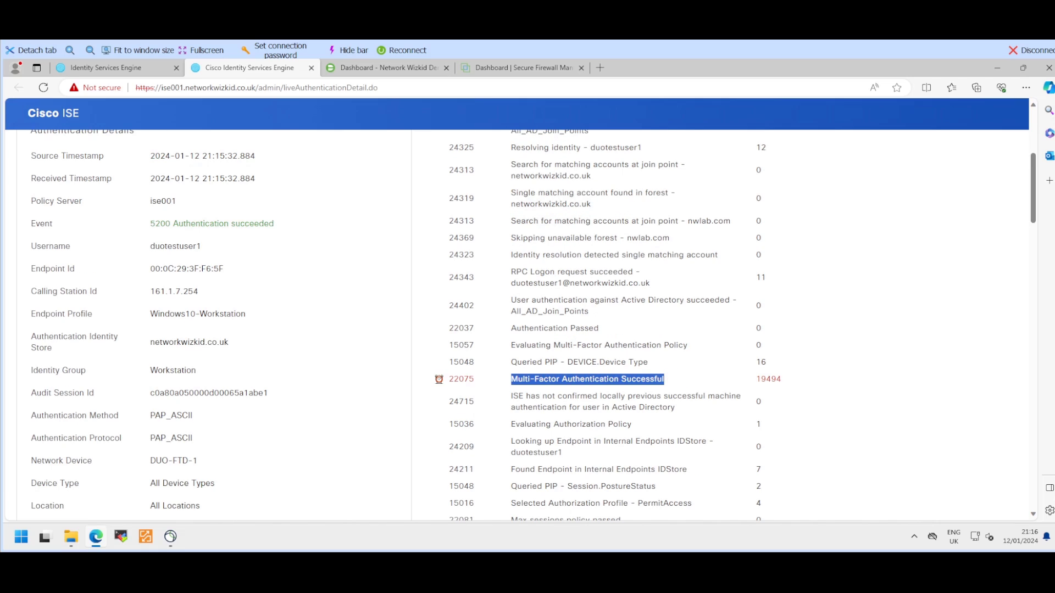
{"action": "left_click", "coordinate": [665, 379]}
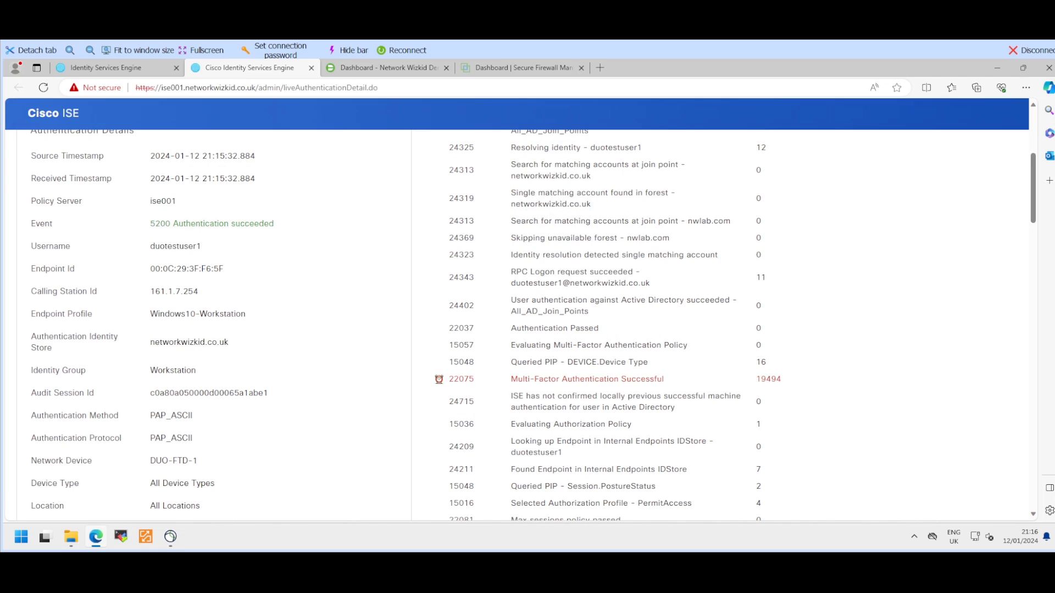
{"action": "left_click_drag", "start_coordinate": [758, 379], "coordinate": [782, 379]}
{"action": "left_click", "coordinate": [781, 379]}
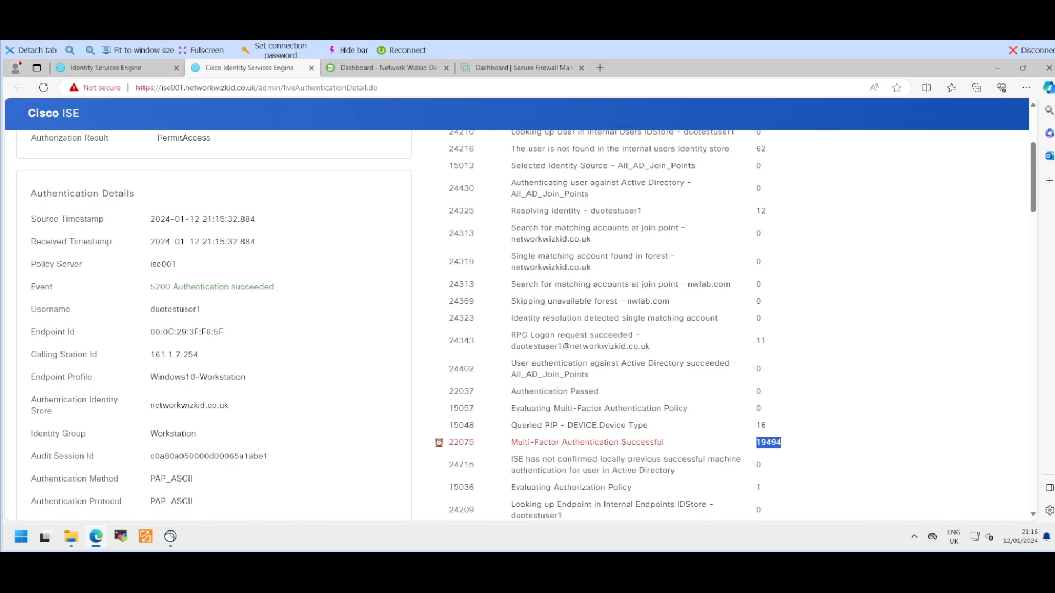
{"action": "scroll", "coordinate": [528, 329], "scroll_direction": "up", "scroll_amount": 6}
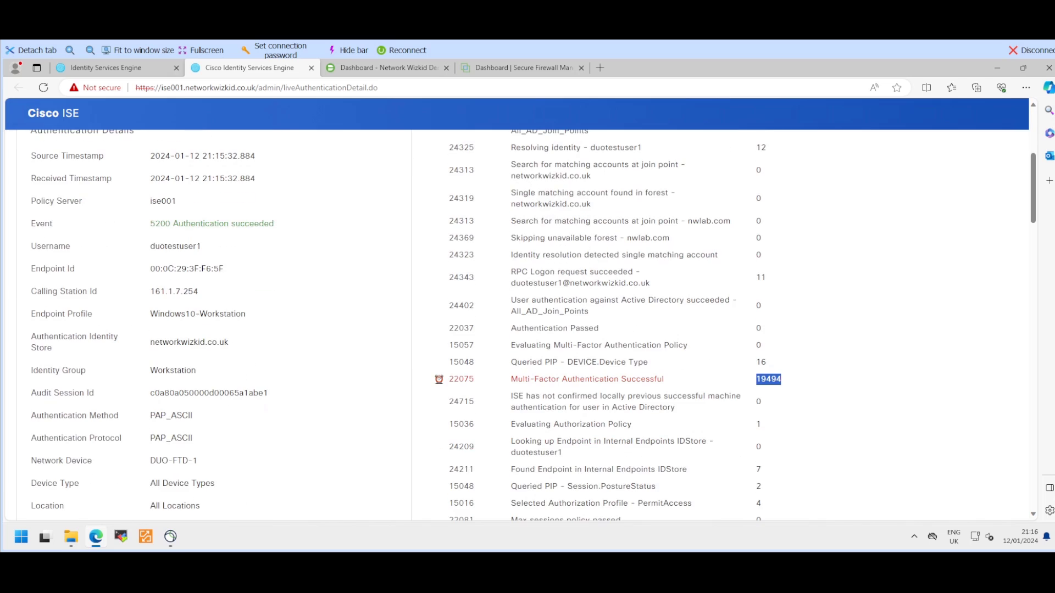
{"action": "scroll", "coordinate": [527, 325], "scroll_direction": "down", "scroll_amount": 2}
{"action": "scroll", "coordinate": [527, 324], "scroll_direction": "up", "scroll_amount": 7}
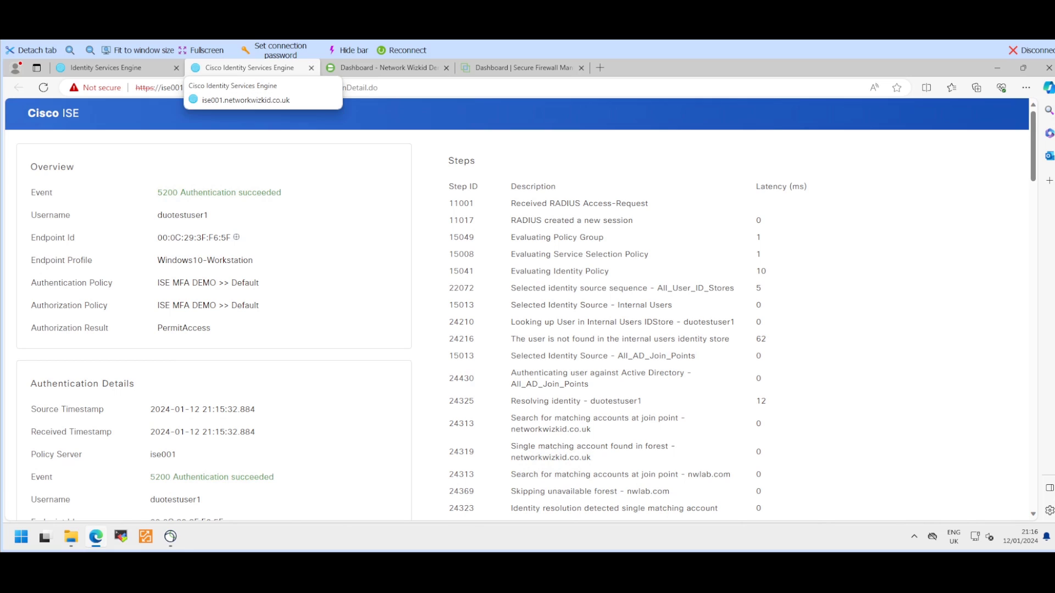
Step: Close the ISE authentication detail tab and switch to the Duo Admin Panel dashboard
{"action": "left_click", "coordinate": [311, 67]}
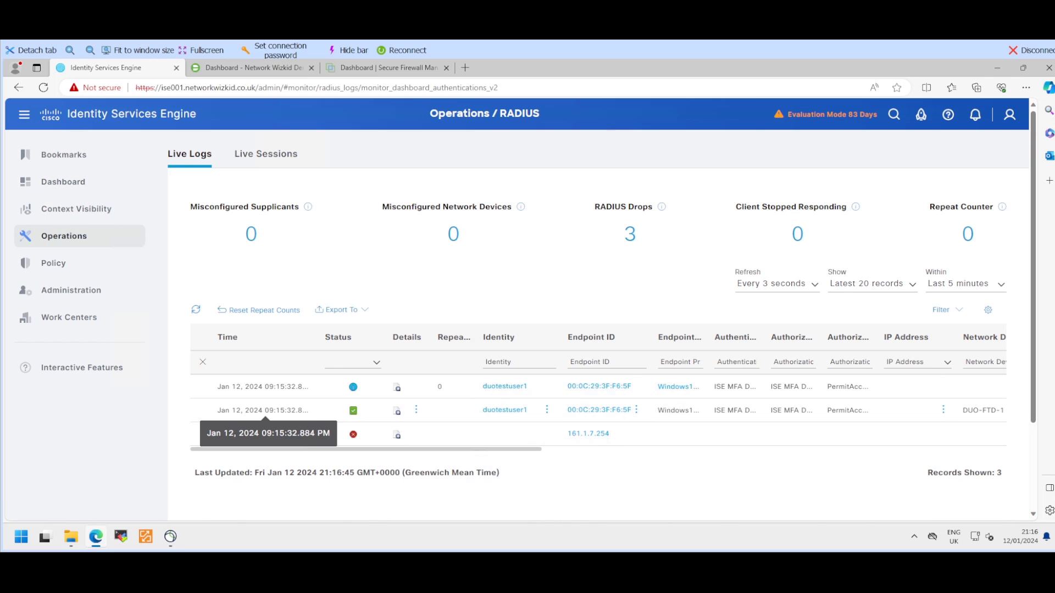
{"action": "key", "text": "ctrl+Tab"}
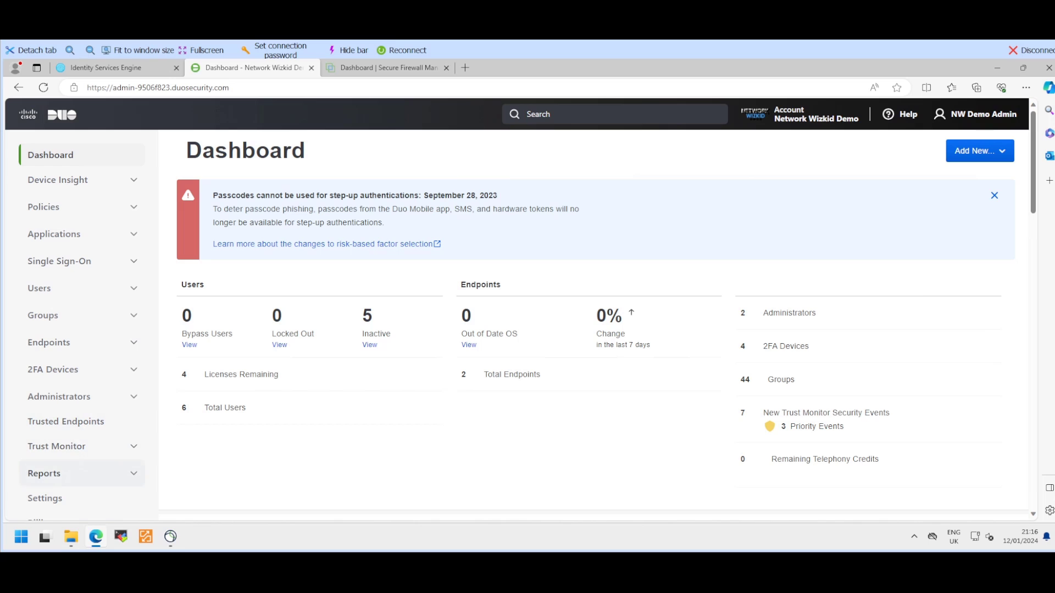
Step: Review the Granted 21:15:32 entry in Duo's Authentication Log, then go back to ISE Live Logs
{"action": "left_click", "coordinate": [72, 474]}
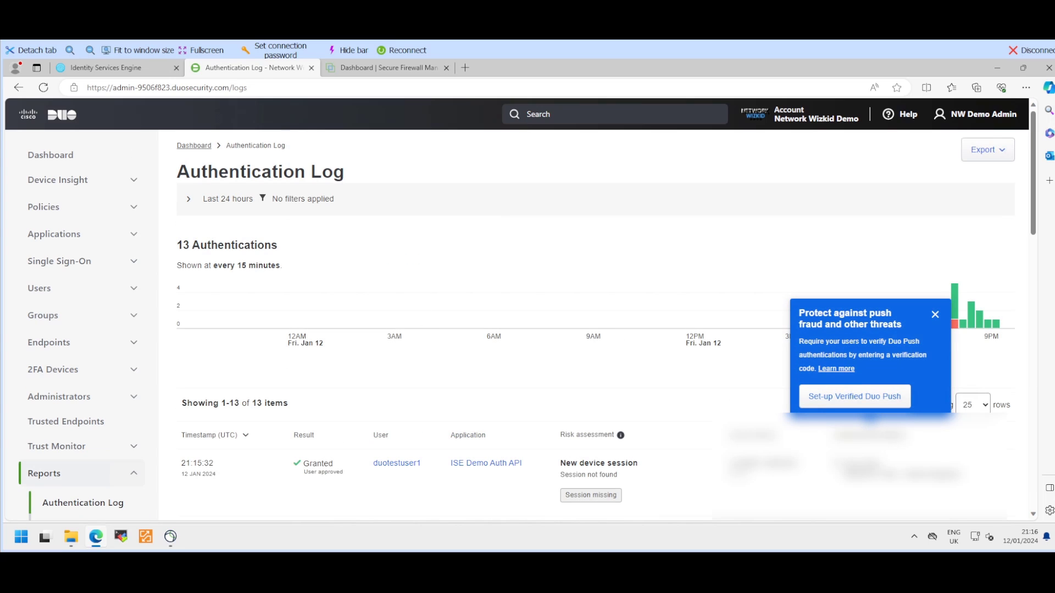
{"action": "left_click", "coordinate": [935, 314]}
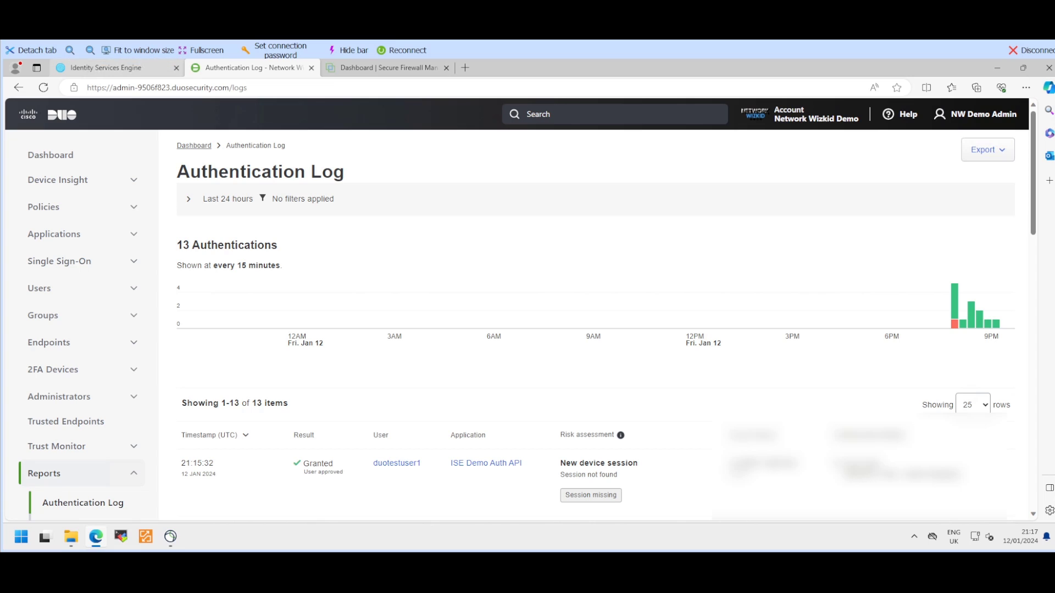
{"action": "left_click", "coordinate": [110, 69]}
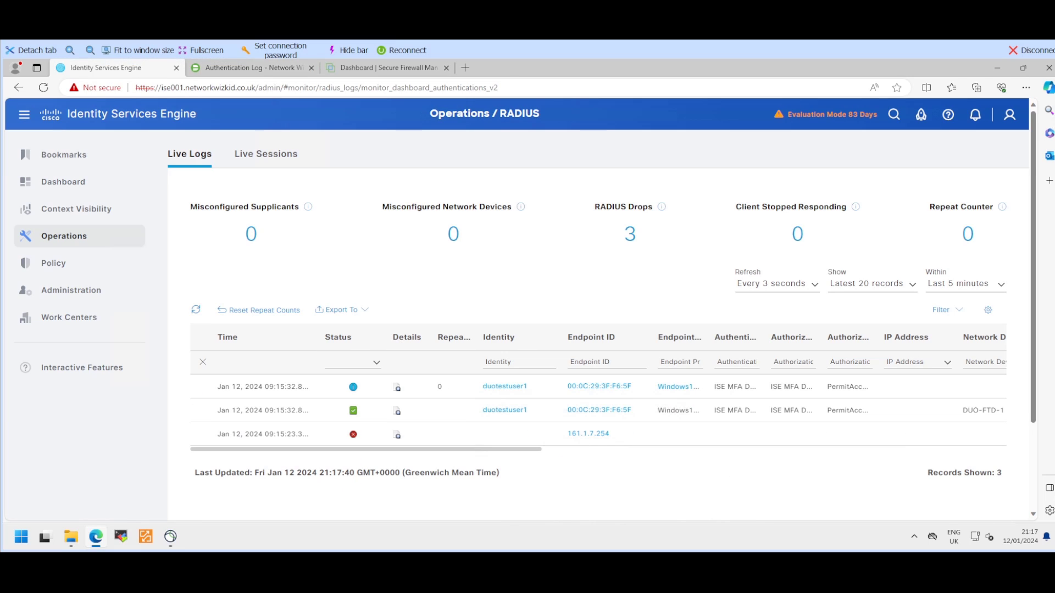